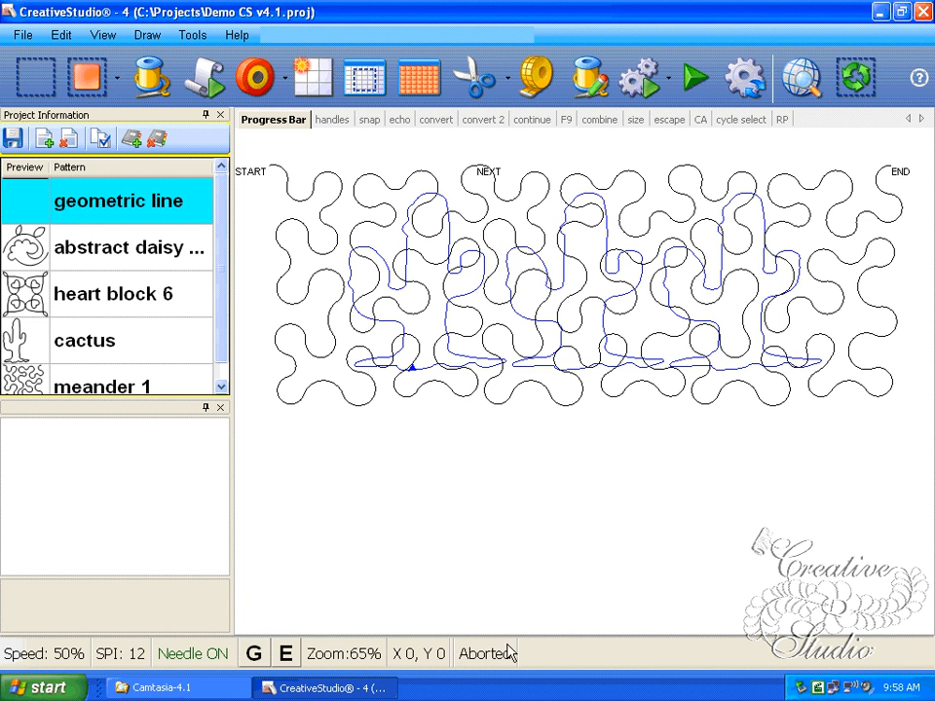
# Step: Select the whole meander pattern and apply the Outside fill against the three cactus boundaries
pyautogui.click(868, 439)
pyautogui.moveTo(868, 440); pyautogui.dragTo(236, 197)
pyautogui.rightClick(341, 339)
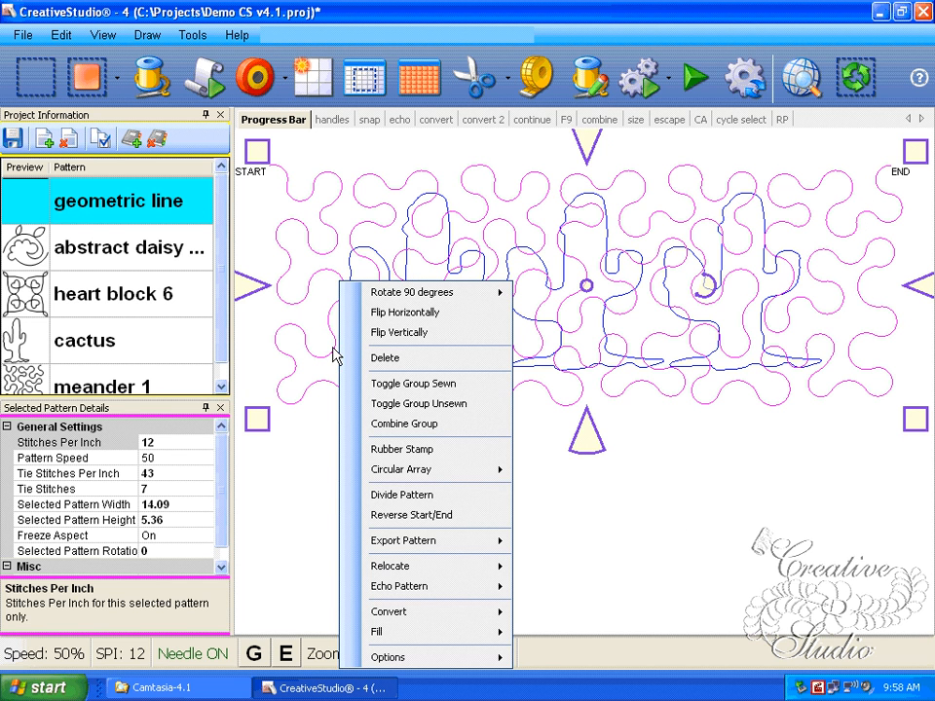
pyautogui.click(462, 631)
pyautogui.click(562, 654)
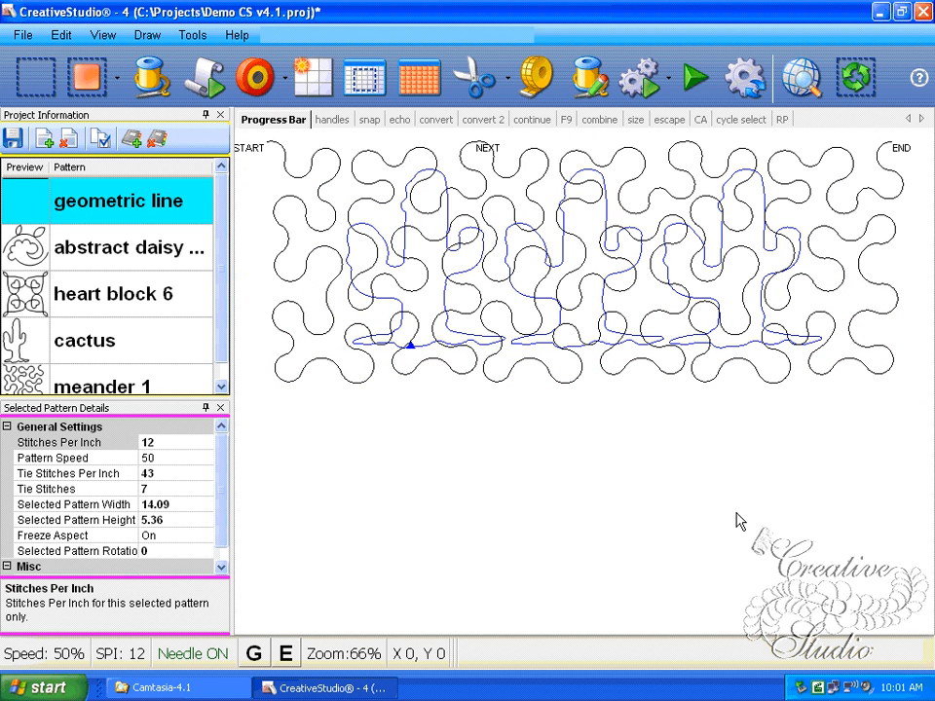
# Step: Reselect the meander over the cactuses and use Fill with the Outside option to keep stitching only around them
pyautogui.moveTo(842, 448); pyautogui.dragTo(327, 213)
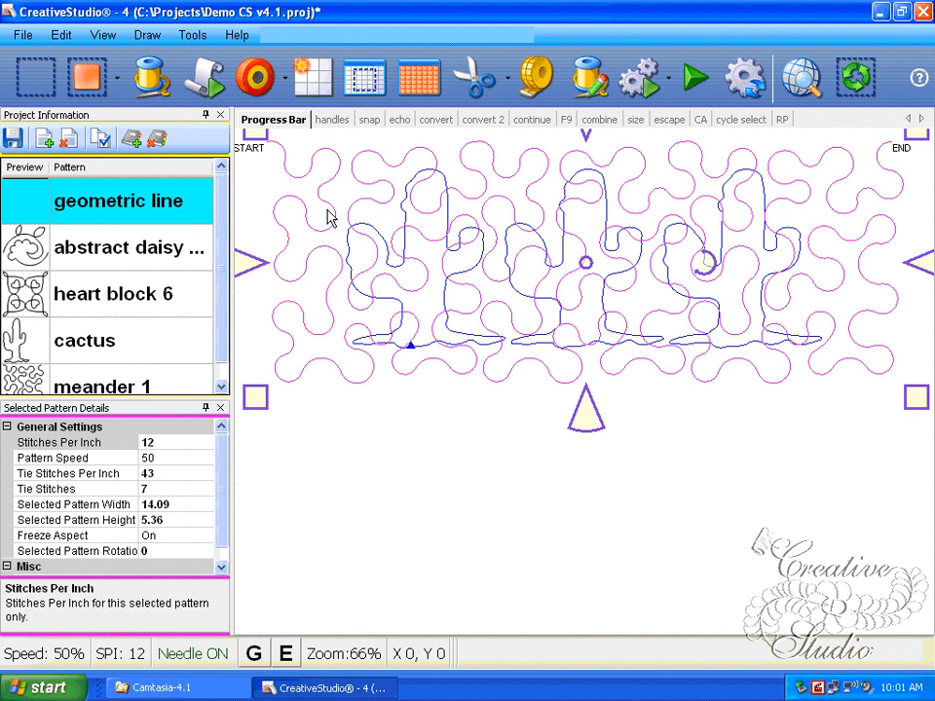
pyautogui.rightClick(334, 217)
pyautogui.moveTo(458, 568)
pyautogui.click(557, 590)
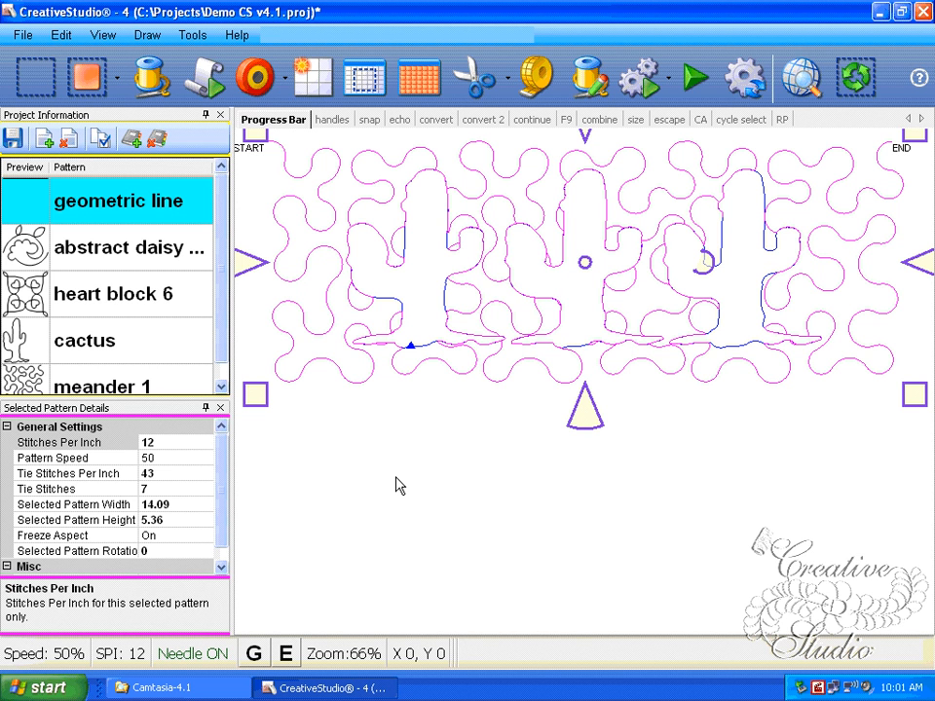
pyautogui.rightClick(347, 265)
pyautogui.moveTo(484, 579)
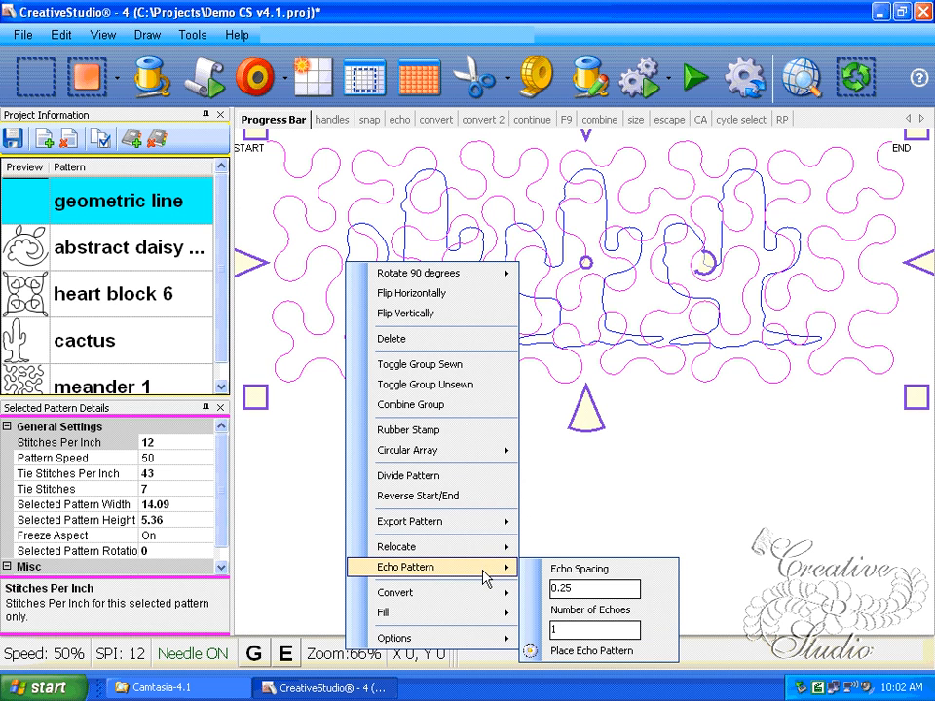
pyautogui.moveTo(482, 613)
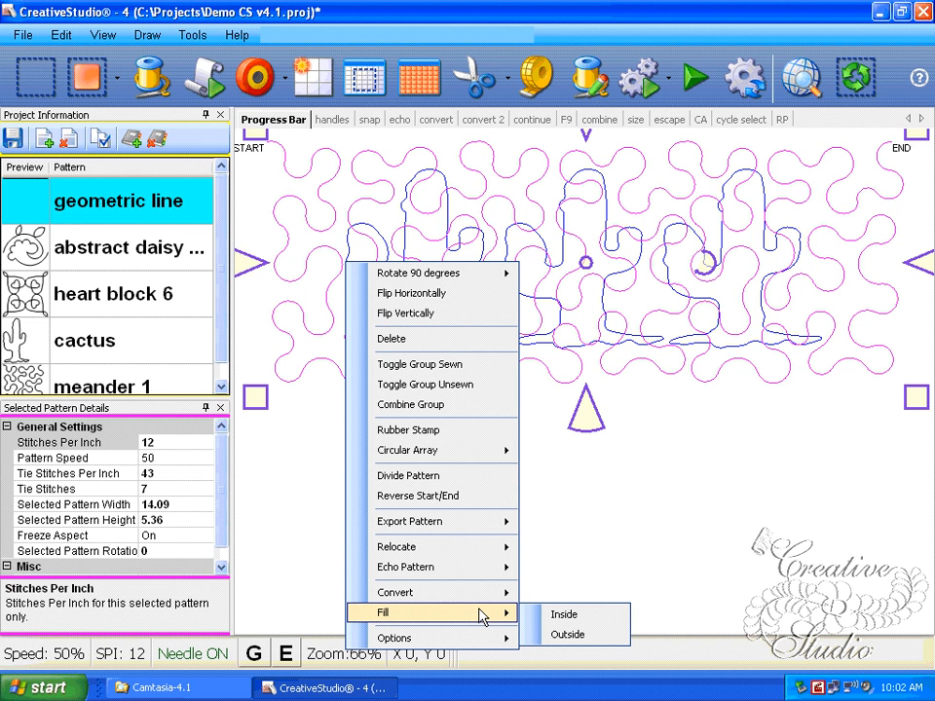
pyautogui.click(565, 634)
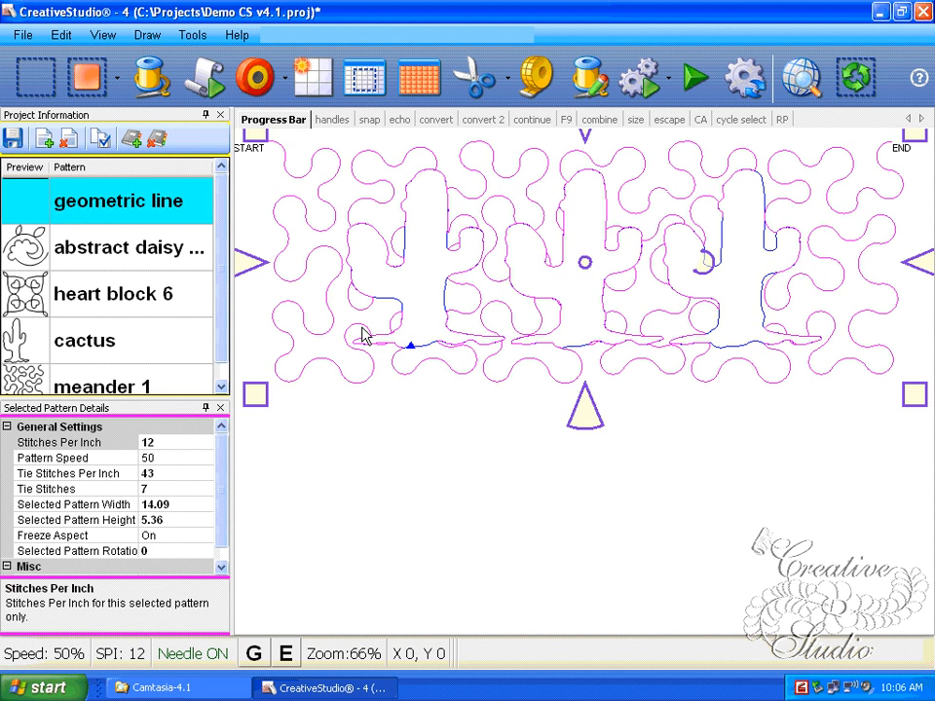
# Step: Start Divide Pattern on the filled meander and examine its stitch points around the cactus outlines
pyautogui.scroll(1, 375, 327)
pyautogui.scroll(4, 375, 326)
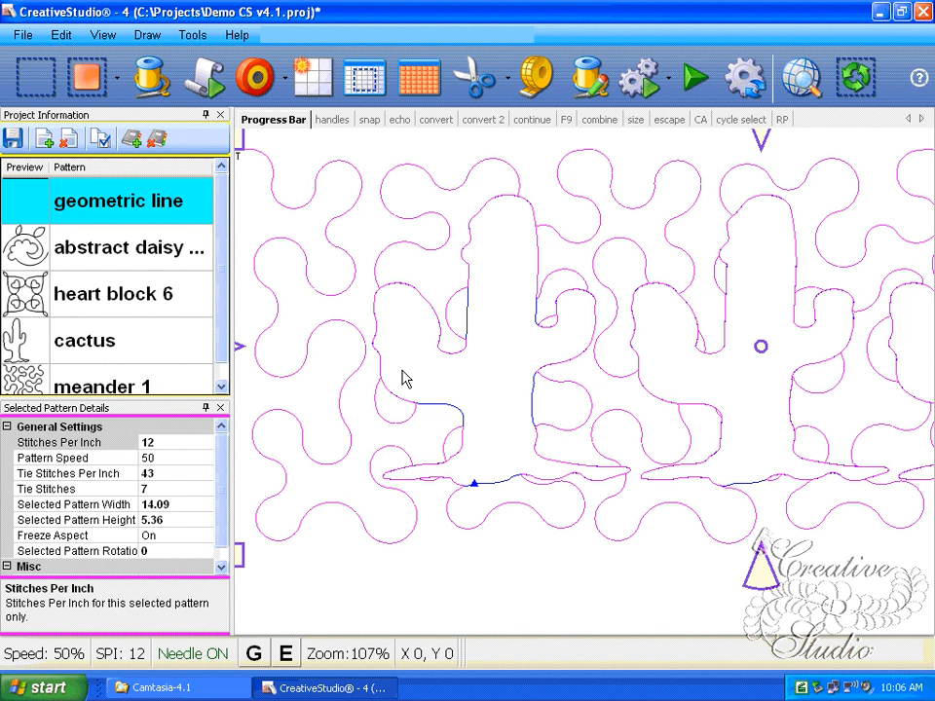
pyautogui.rightClick(408, 232)
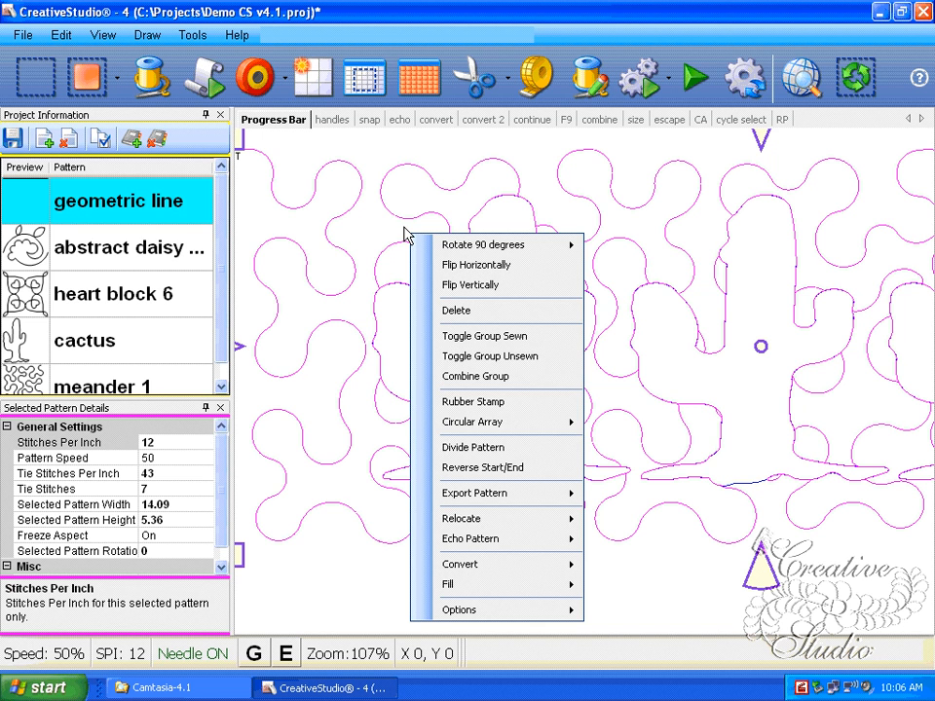
pyautogui.click(458, 447)
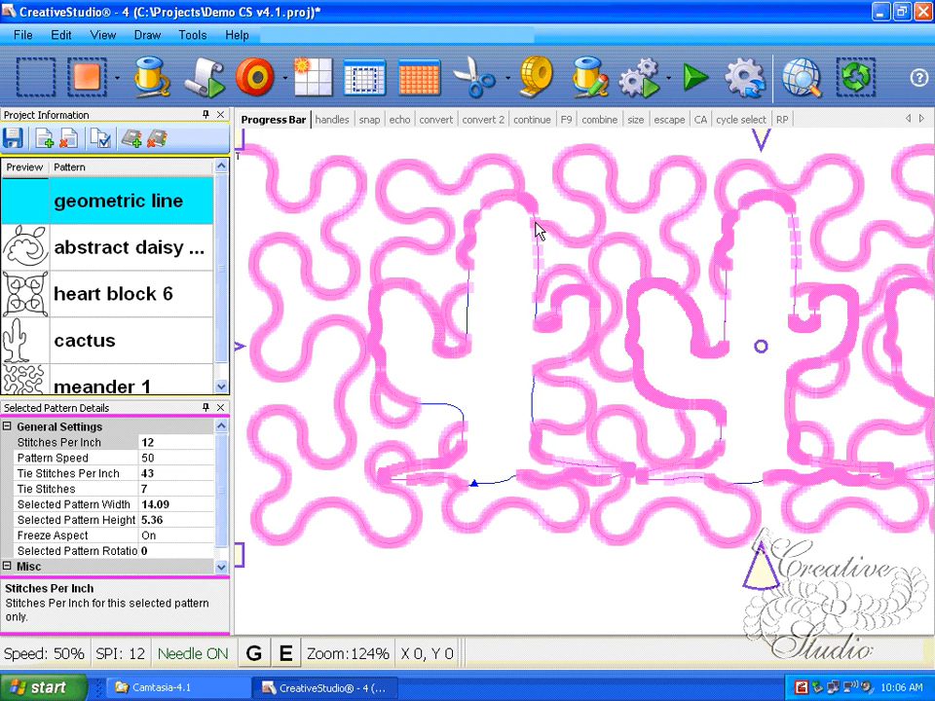
pyautogui.scroll(1, 537, 231)
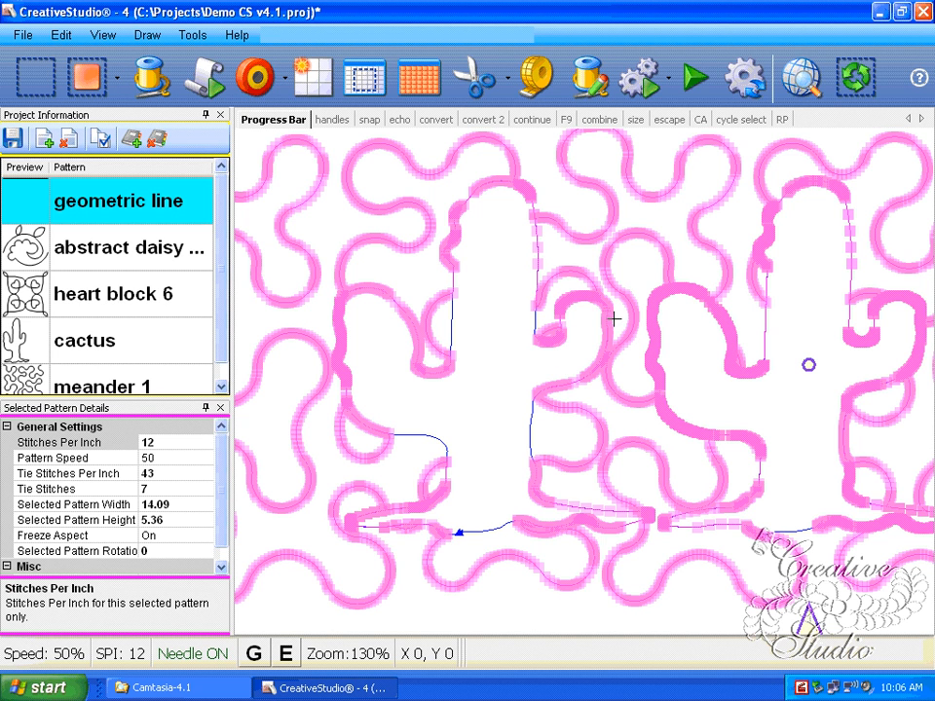
pyautogui.scroll(-10, 602, 304)
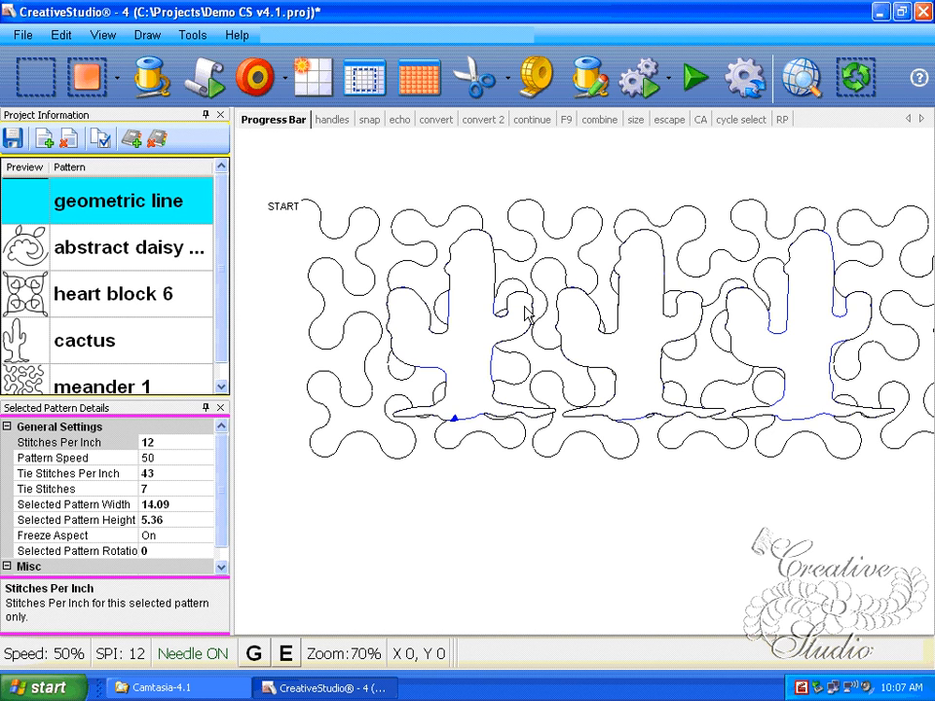
# Step: Run the stitching path of the cactus background twice, stopping each run before it finishes
pyautogui.press('F5')
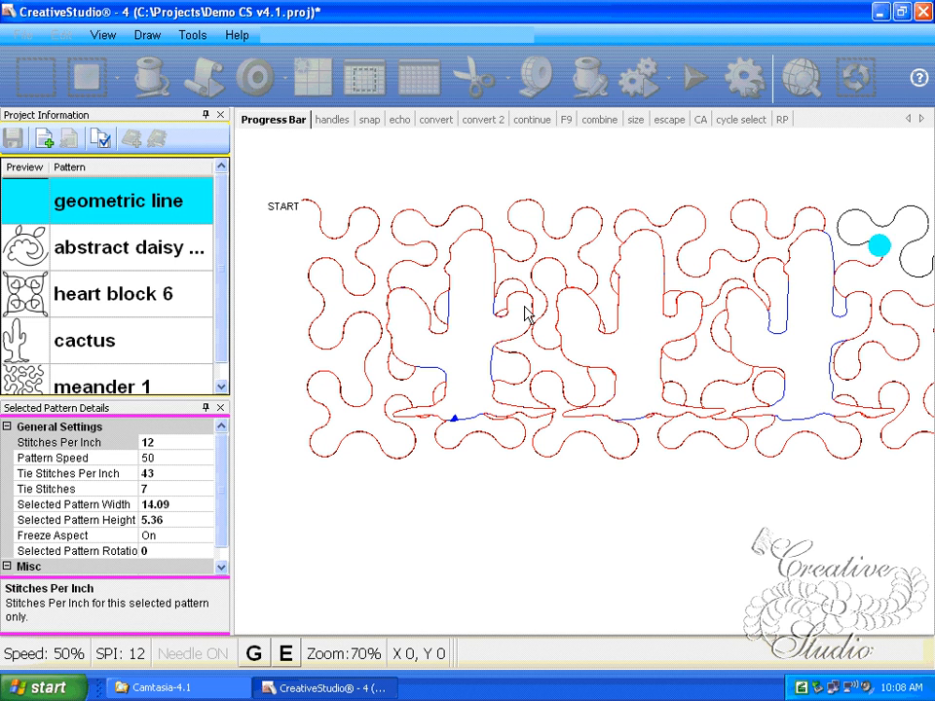
pyautogui.press('Escape')
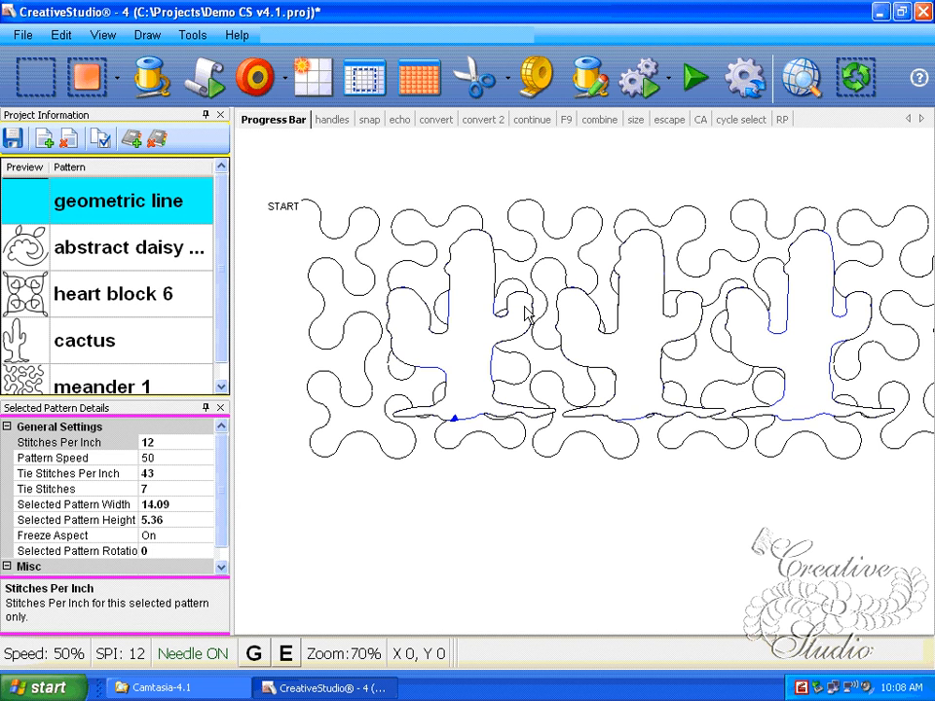
pyautogui.press('F9')
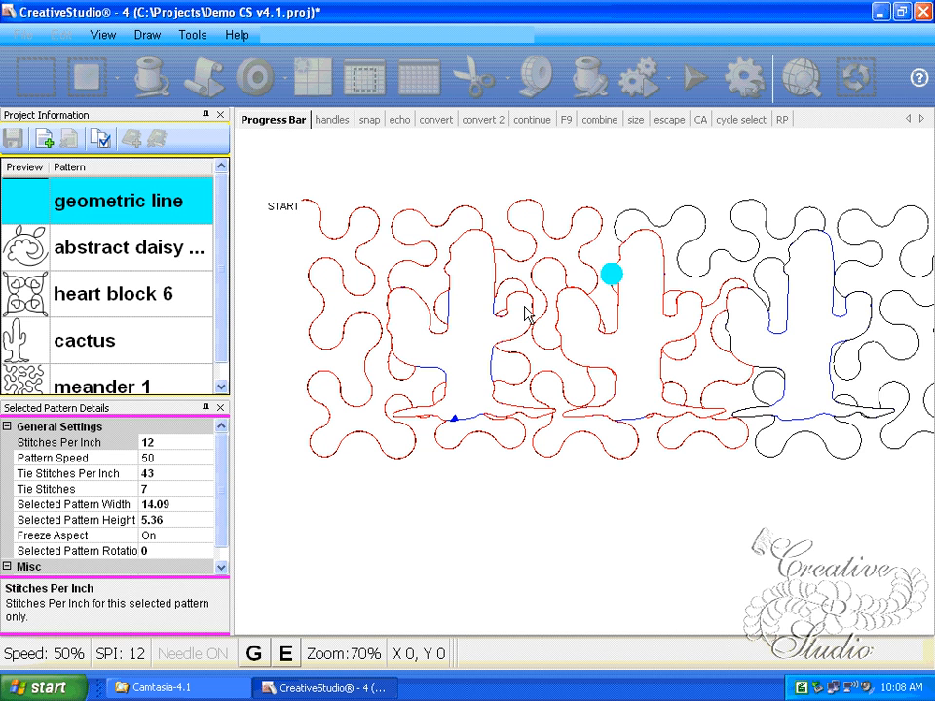
pyautogui.press('Escape')
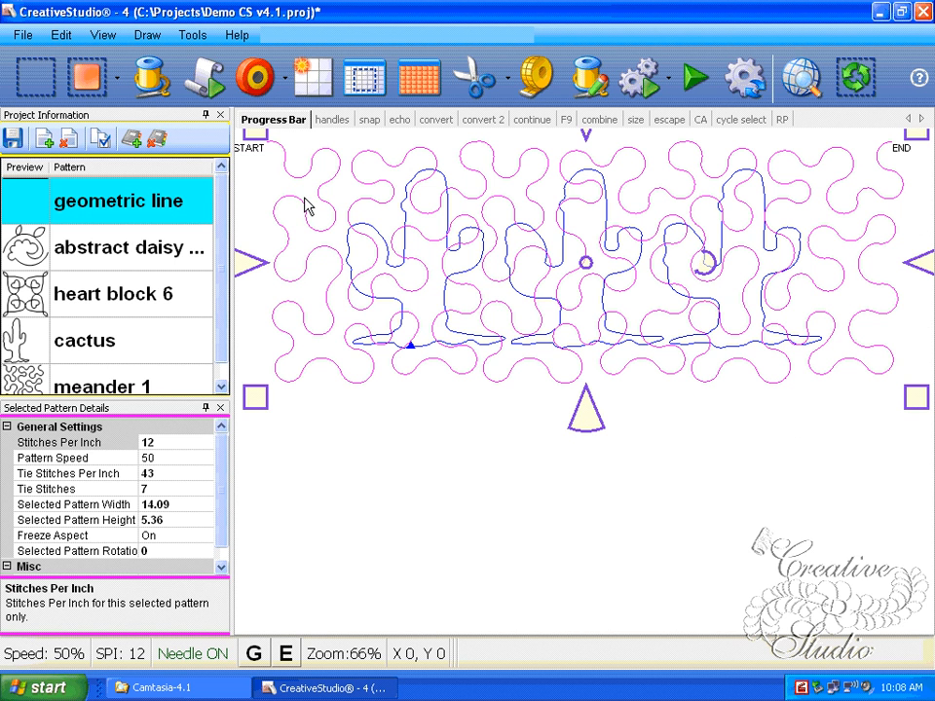
# Step: Fill the selected meander outside the cactus boundaries
pyautogui.rightClick(308, 204)
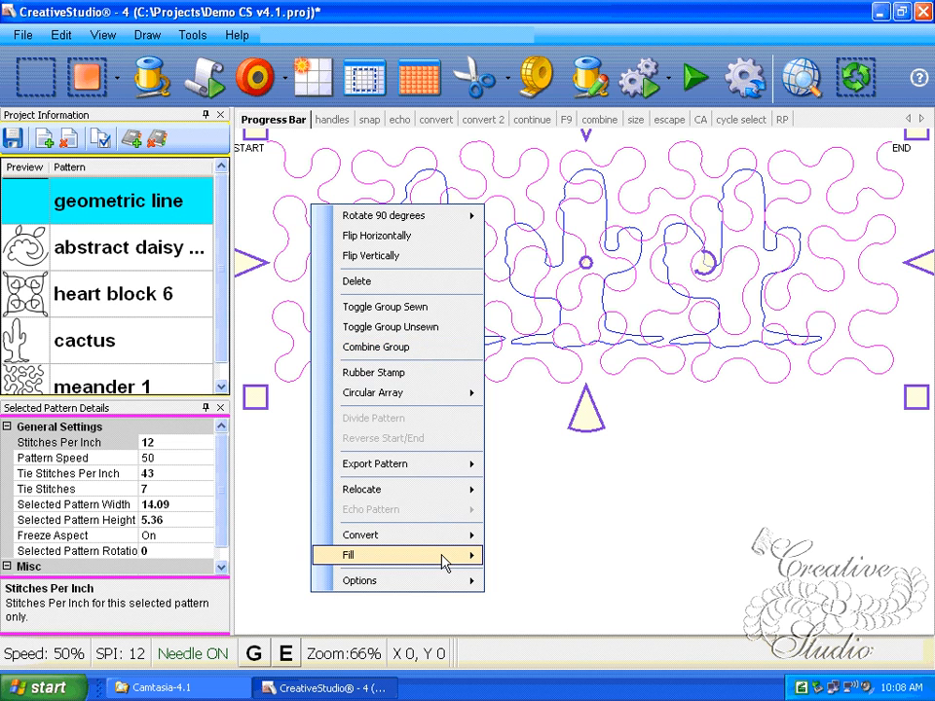
pyautogui.moveTo(444, 562)
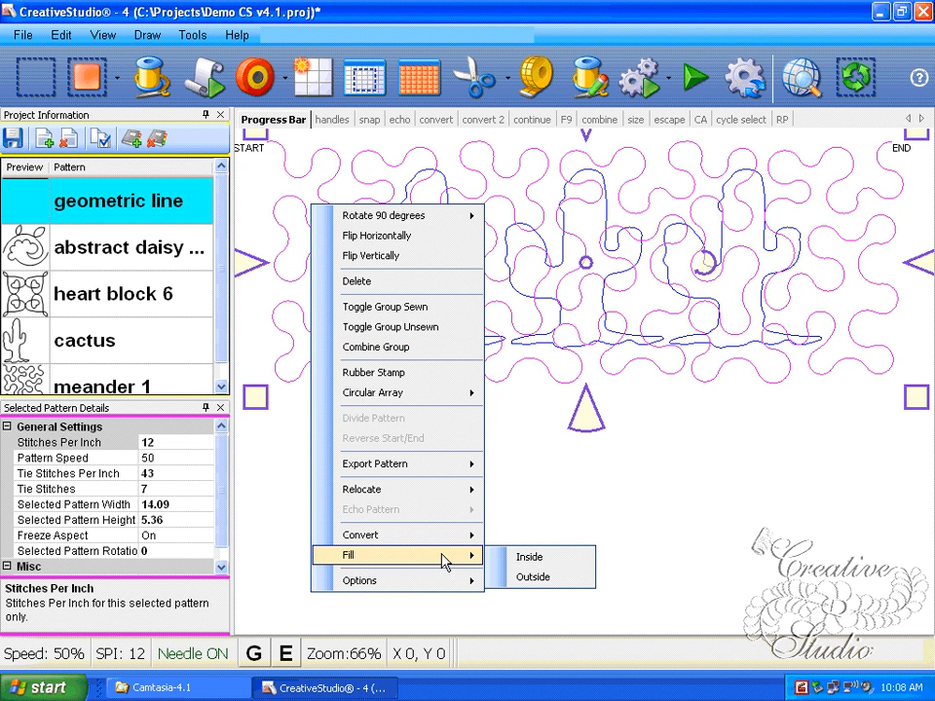
pyautogui.click(513, 579)
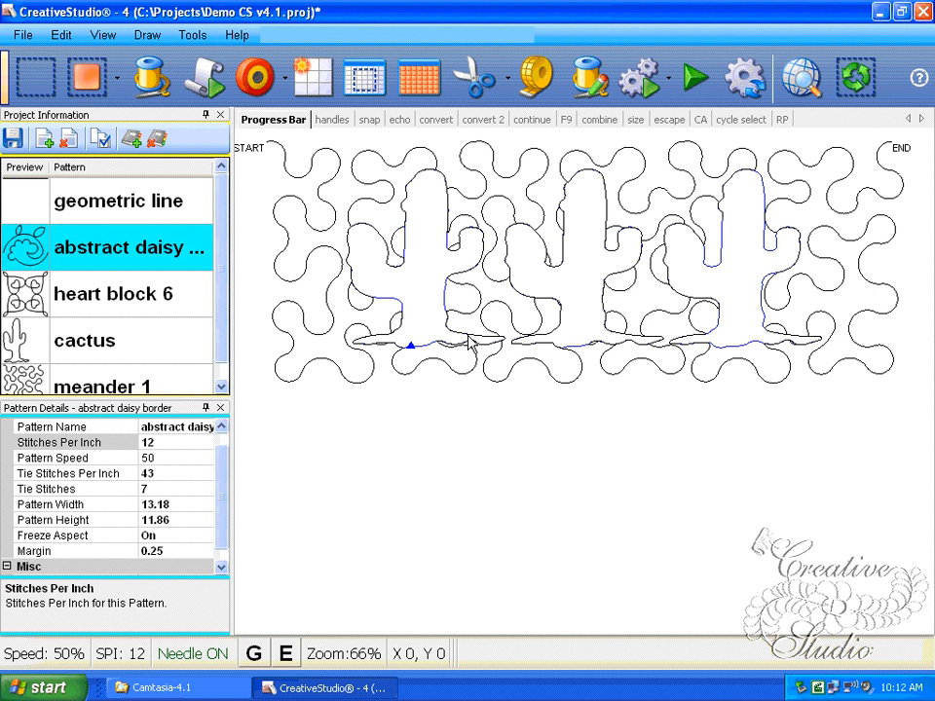
# Step: Open P2P Line point selection and switch to its alternate commands, then exit it and the Repeat Patterns setup without placing a pattern
pyautogui.press('Tab')
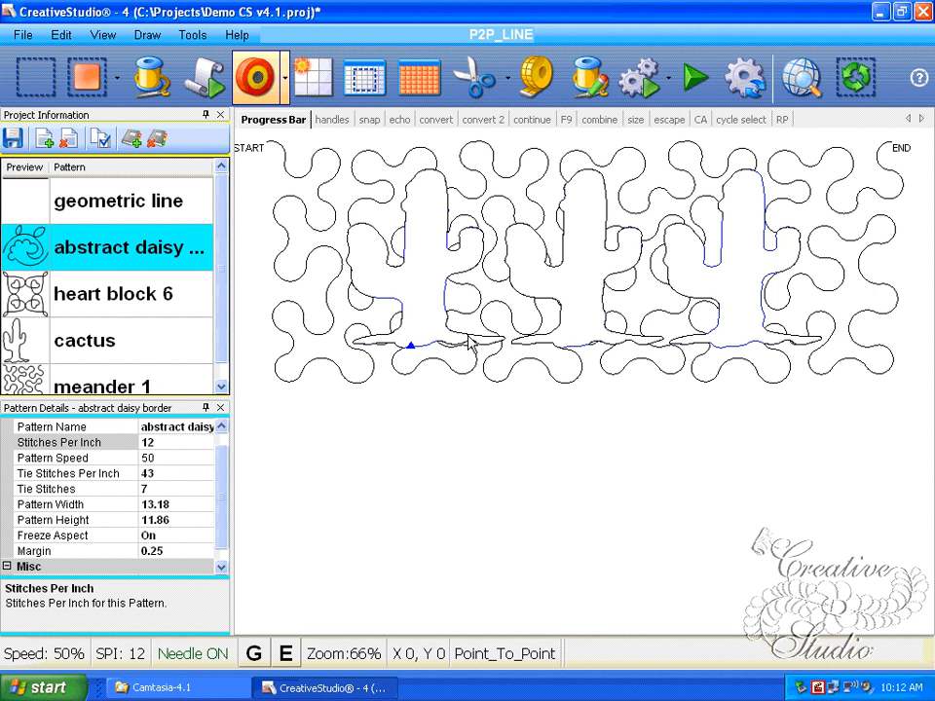
pyautogui.press('Return')
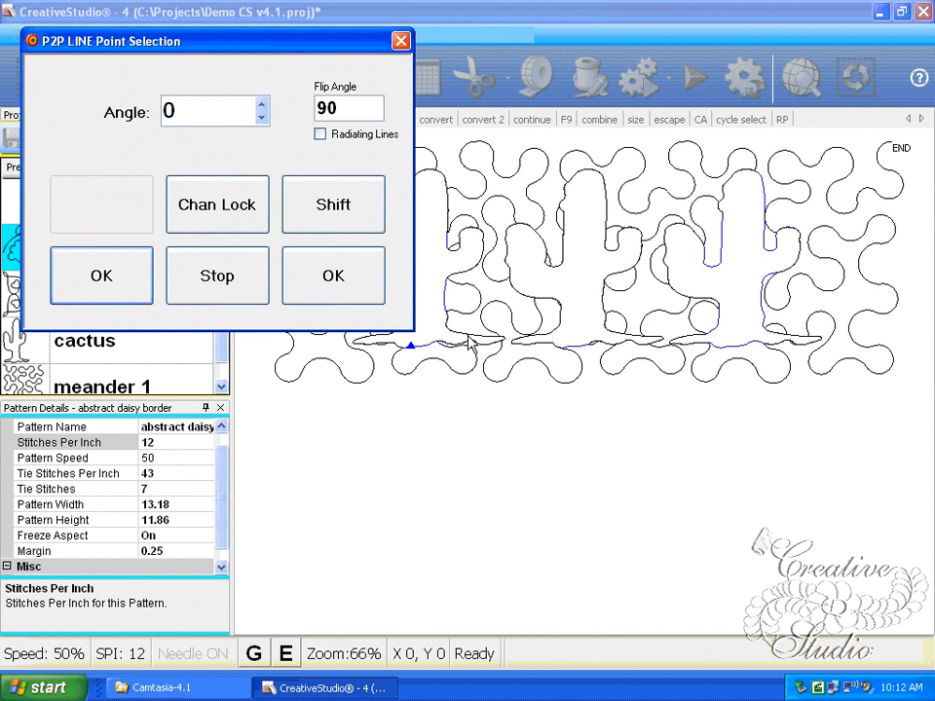
pyautogui.press('shift')
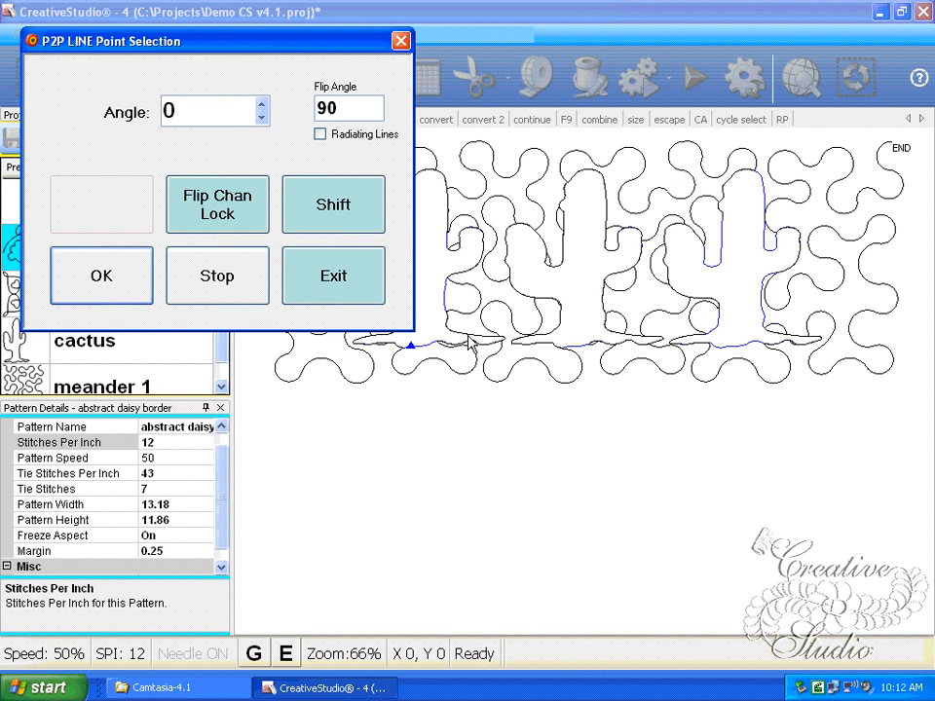
pyautogui.press('Return')
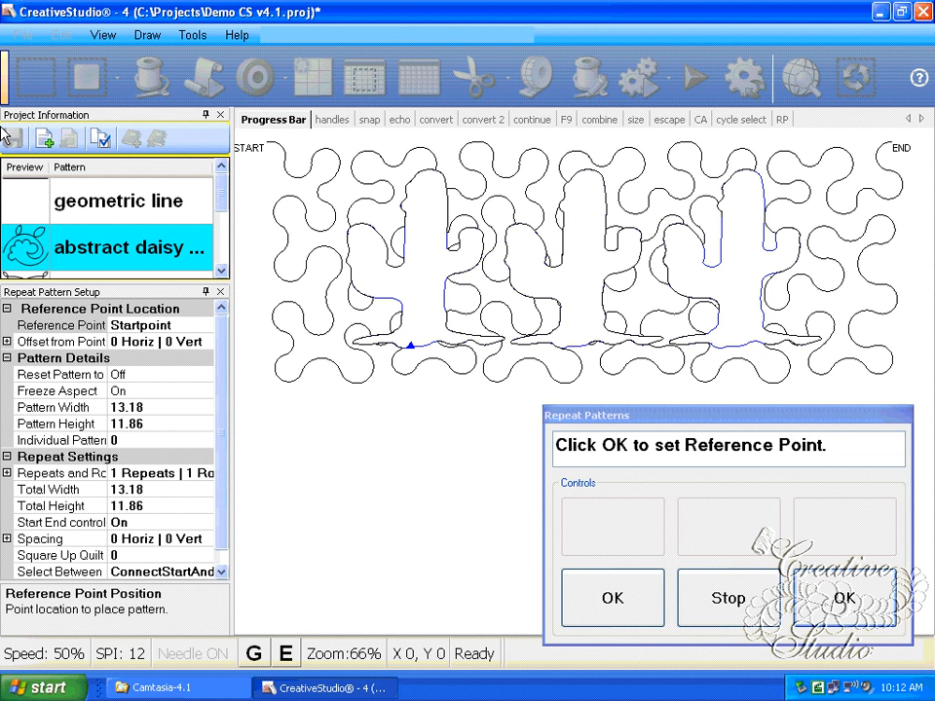
pyautogui.press('Escape')
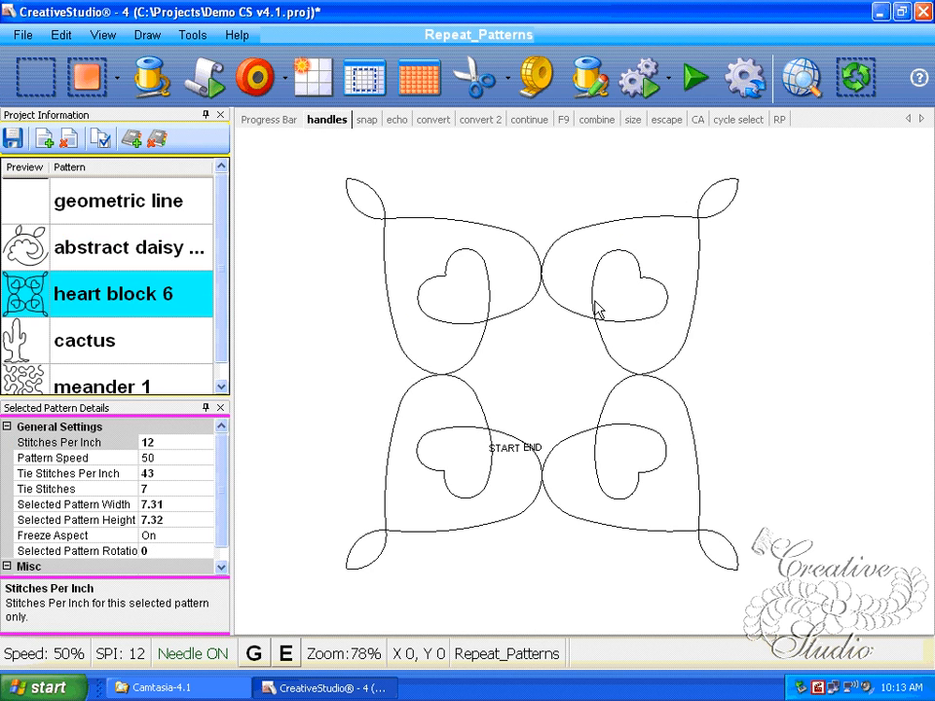
# Step: Set the pattern anchor to Stretch and reshape heart block 6 by its right side to about 6.49 wide by 7.6 high
pyautogui.click(185, 37)
pyautogui.moveTo(147, 35)
pyautogui.moveTo(233, 54)
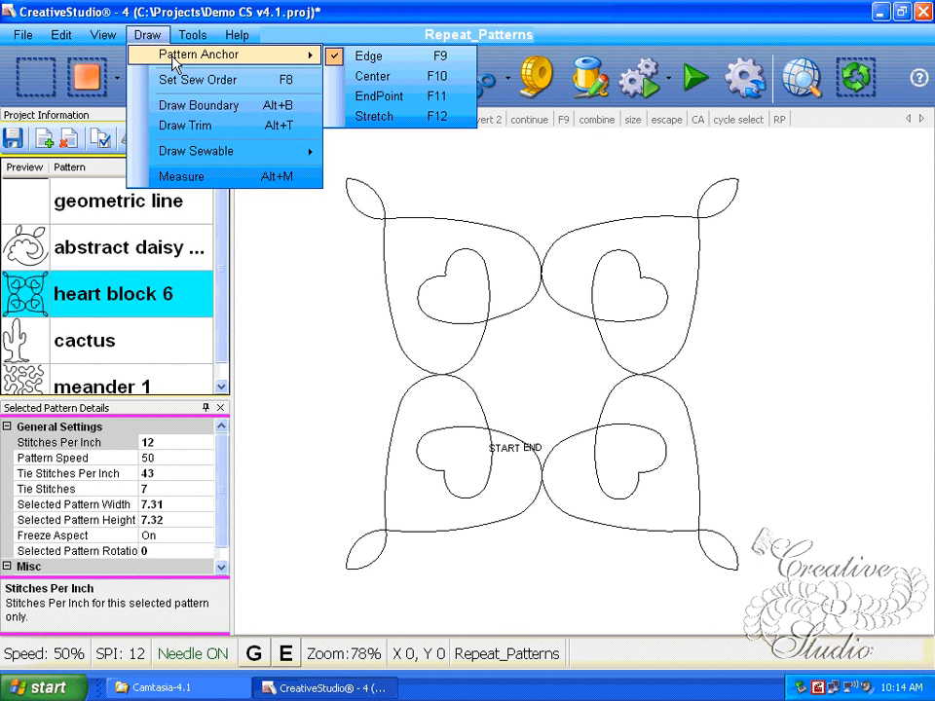
pyautogui.click(376, 117)
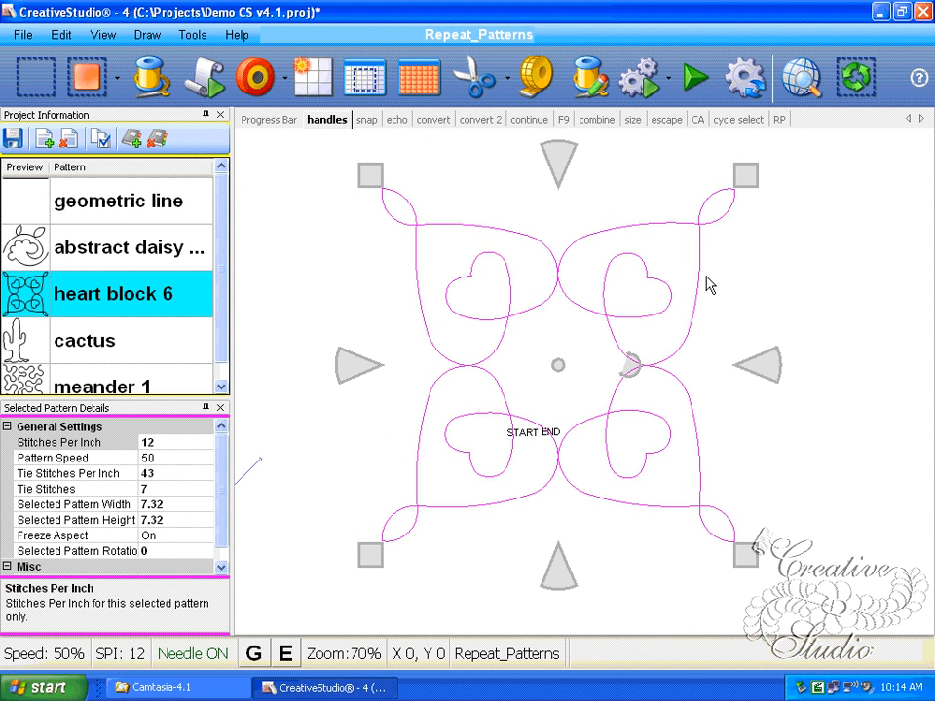
pyautogui.moveTo(766, 366); pyautogui.dragTo(784, 382)
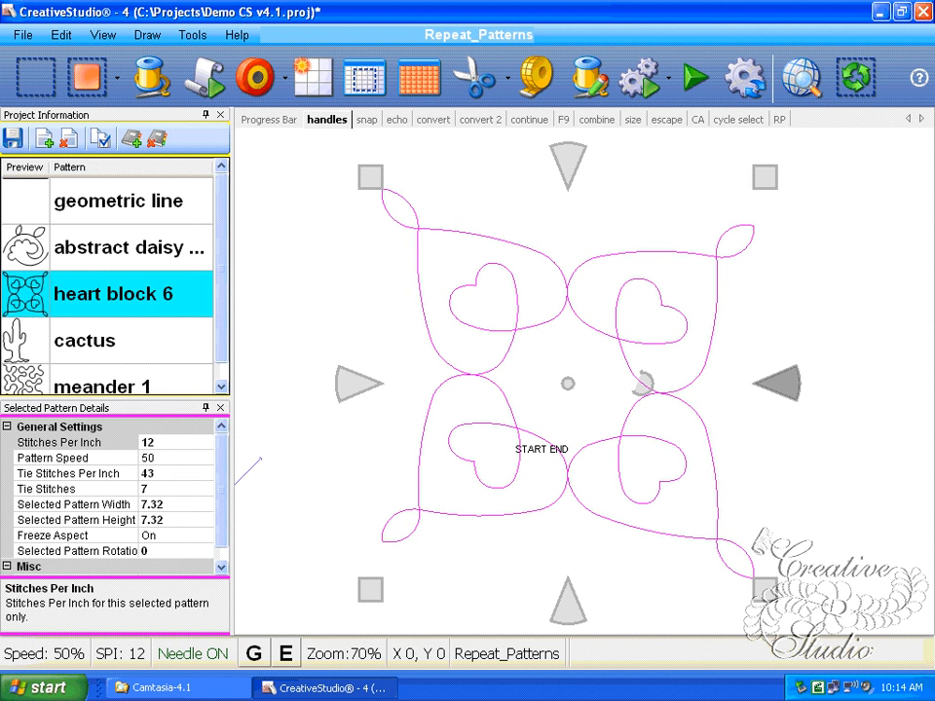
pyautogui.moveTo(780, 383); pyautogui.dragTo(688, 369)
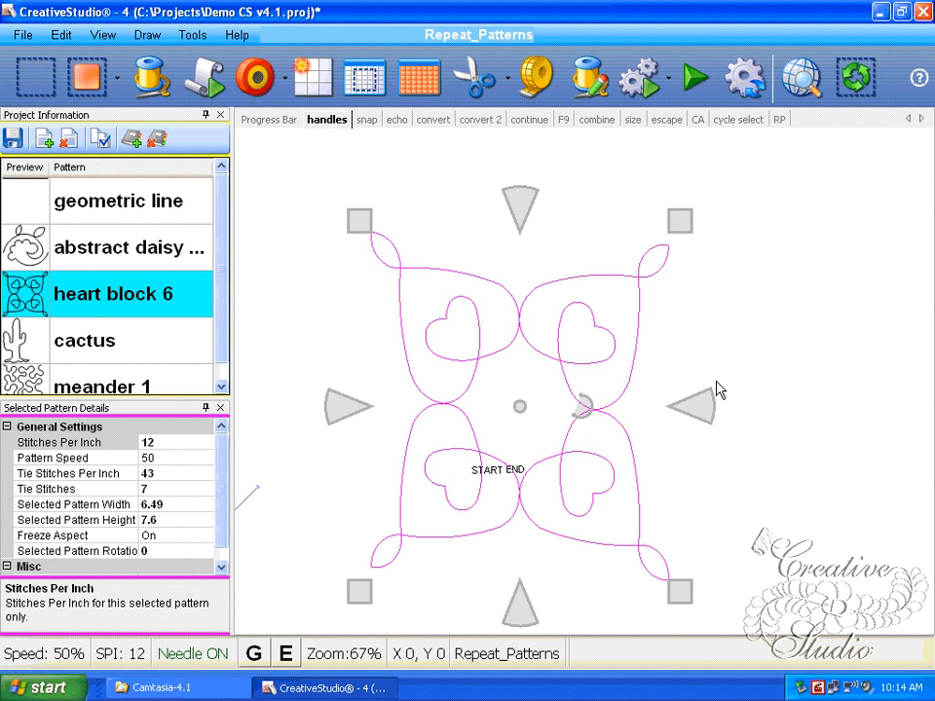
# Step: Try distorting heart block 6 by pulling its upper-right corner down and then outward, undoing each attempt
pyautogui.moveTo(680, 222); pyautogui.dragTo(750, 552)
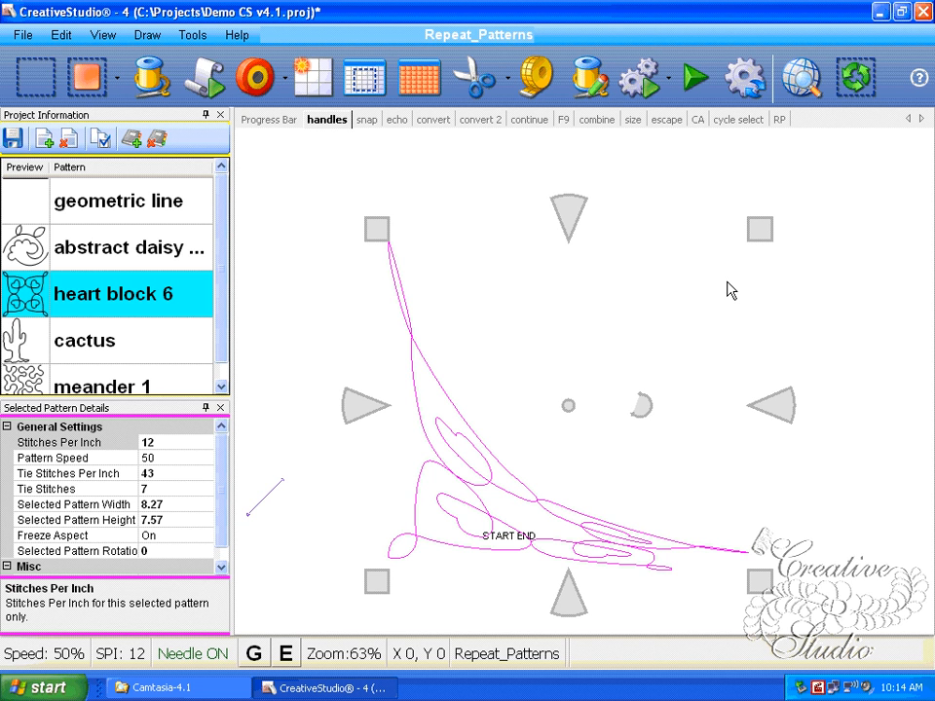
pyautogui.hotkey('ctrl', 'z')
pyautogui.moveTo(674, 236); pyautogui.dragTo(748, 204)
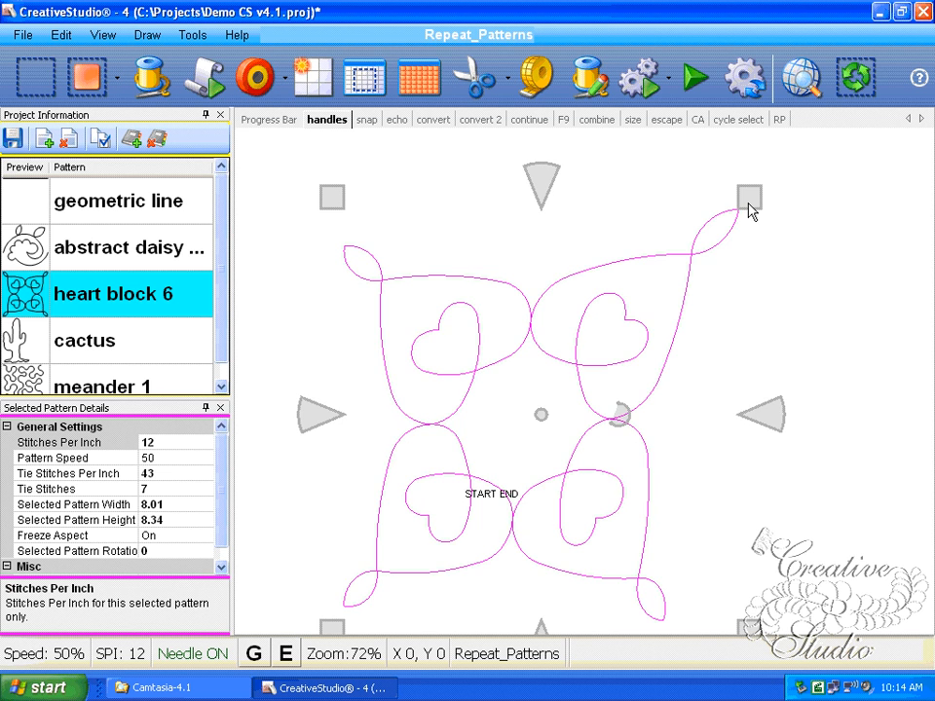
pyautogui.hotkey('ctrl', 'z')
pyautogui.moveTo(666, 143); pyautogui.dragTo(659, 153)
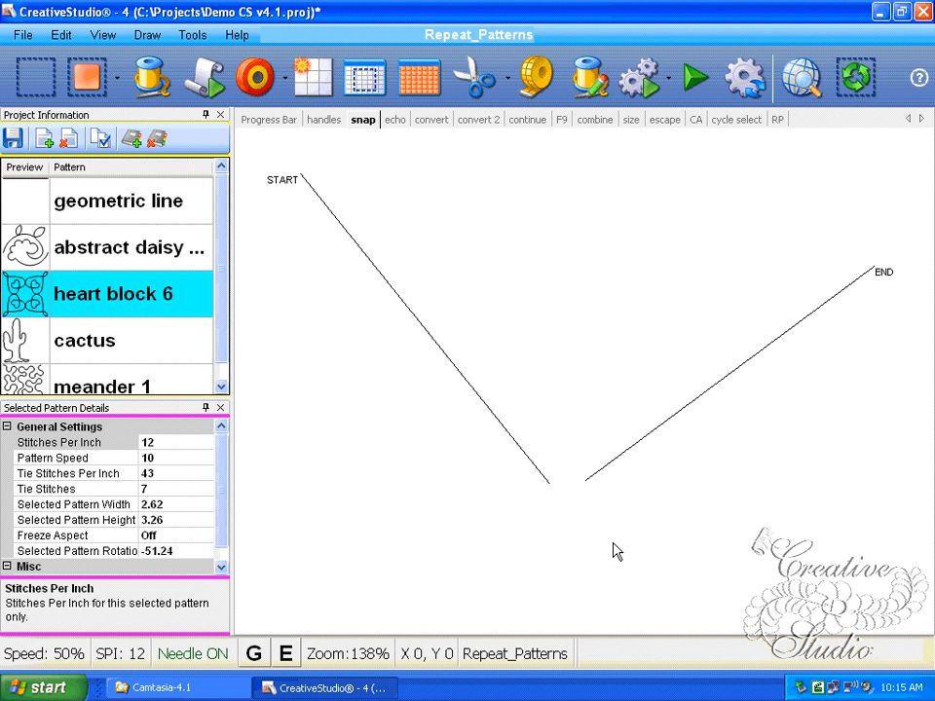
# Step: Snap the lower end of the line marked START onto the lower end of the line marked END, closing the gap
pyautogui.click(494, 437)
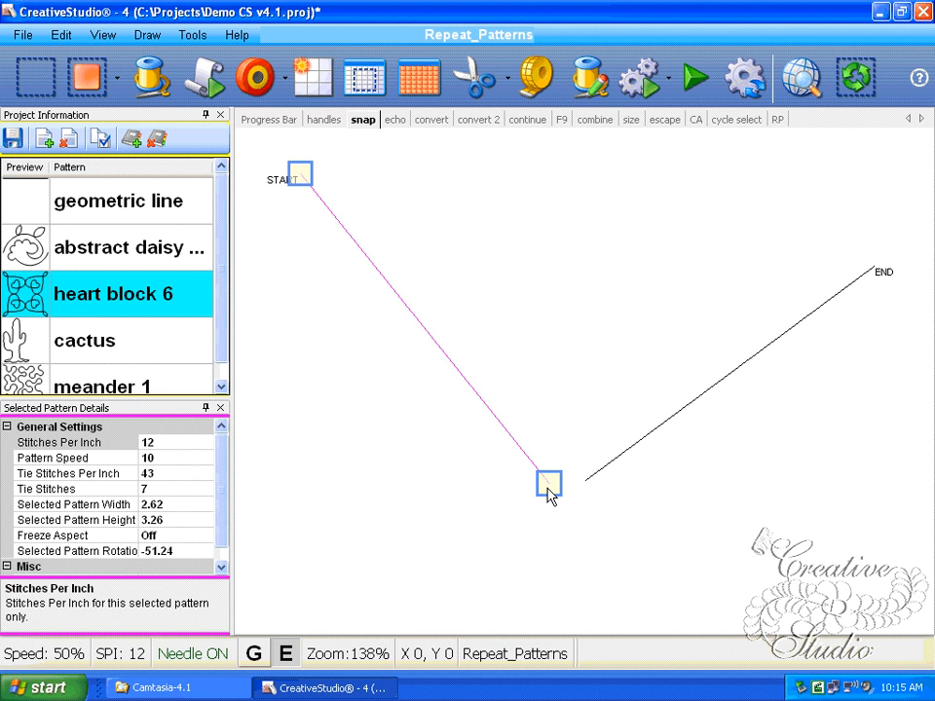
pyautogui.moveTo(549, 487); pyautogui.dragTo(585, 485)
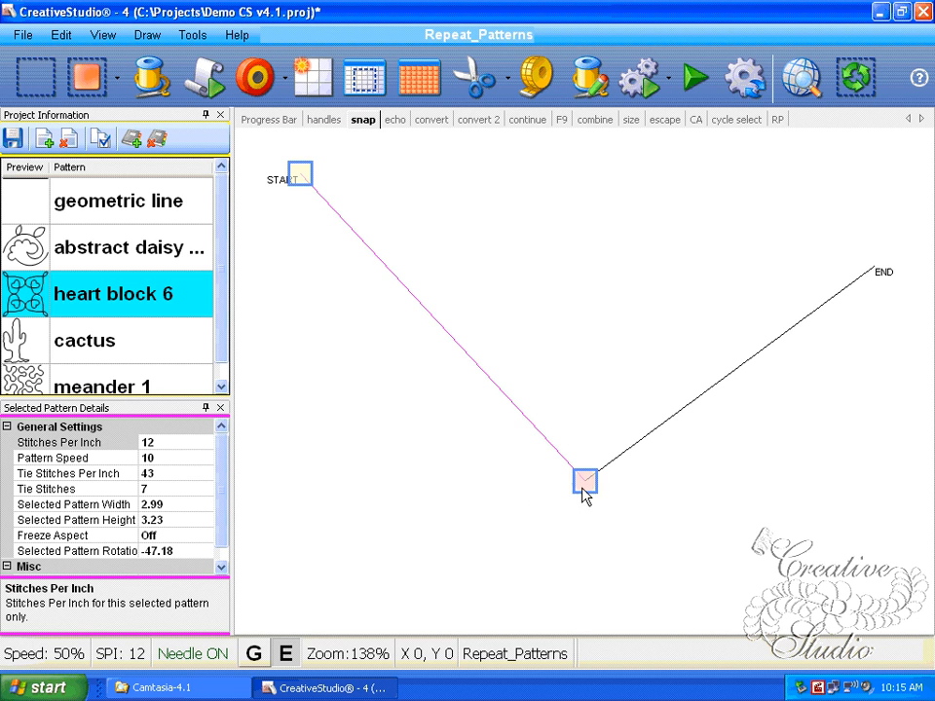
pyautogui.scroll(1, 602, 494)
pyautogui.click(612, 503)
pyautogui.scroll(2, 575, 502)
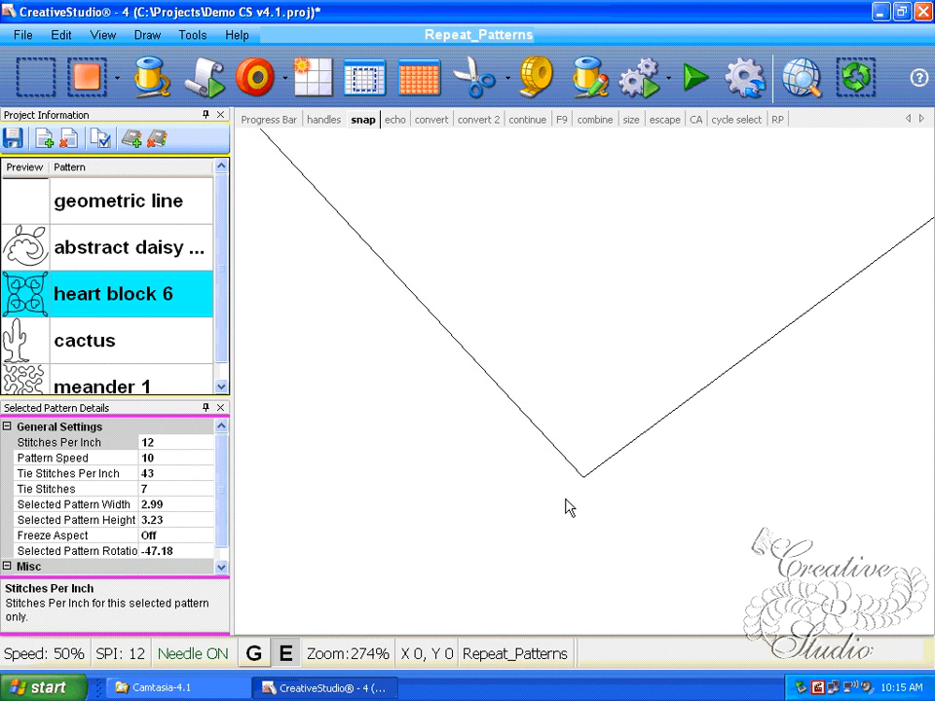
pyautogui.scroll(5, 582, 500)
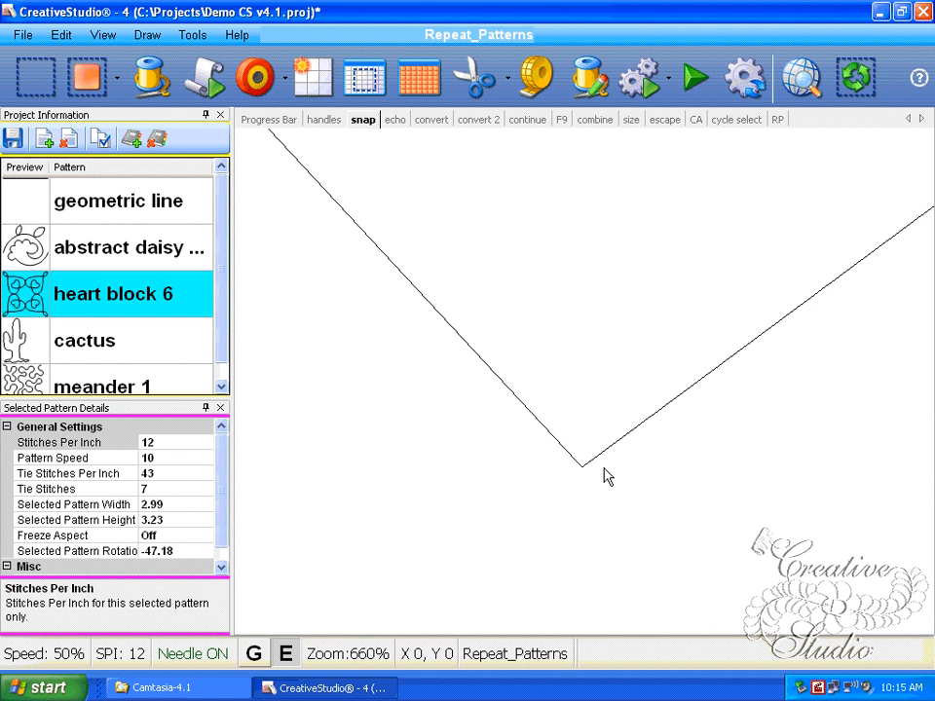
# Step: Examine the snapped line join and the echo rings around the heart block, selecting the second ring from the inside
pyautogui.scroll(7, 578, 477)
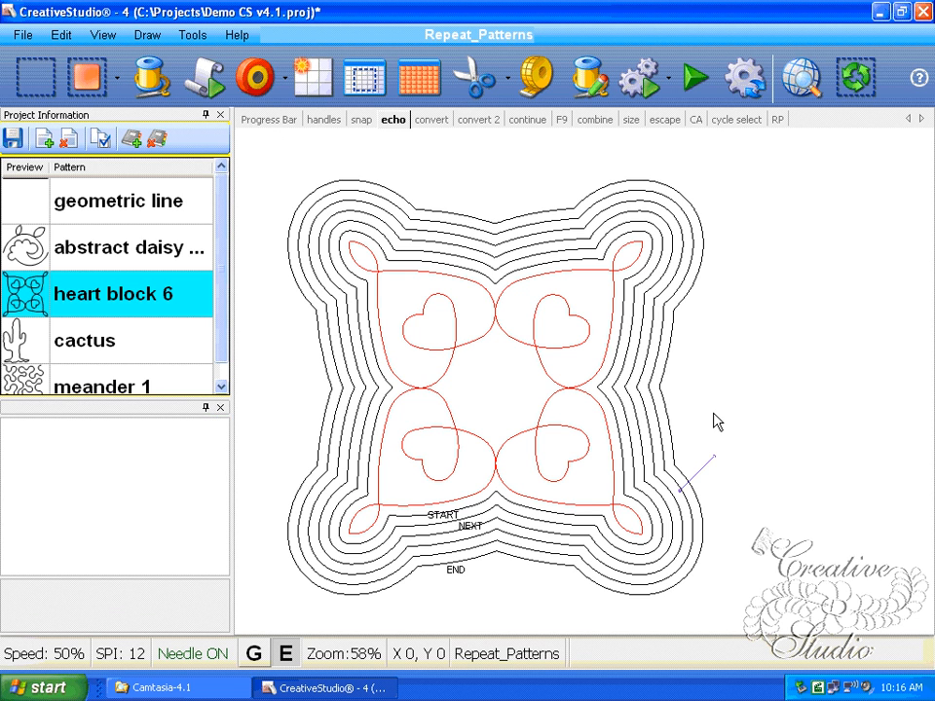
pyautogui.scroll(3, 712, 419)
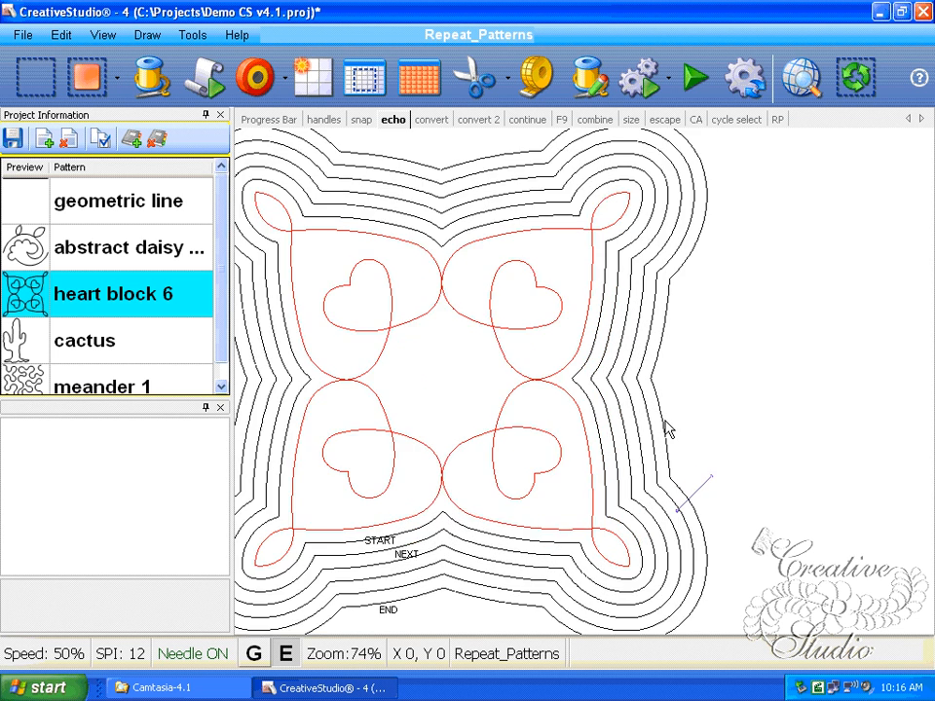
pyautogui.click(625, 416)
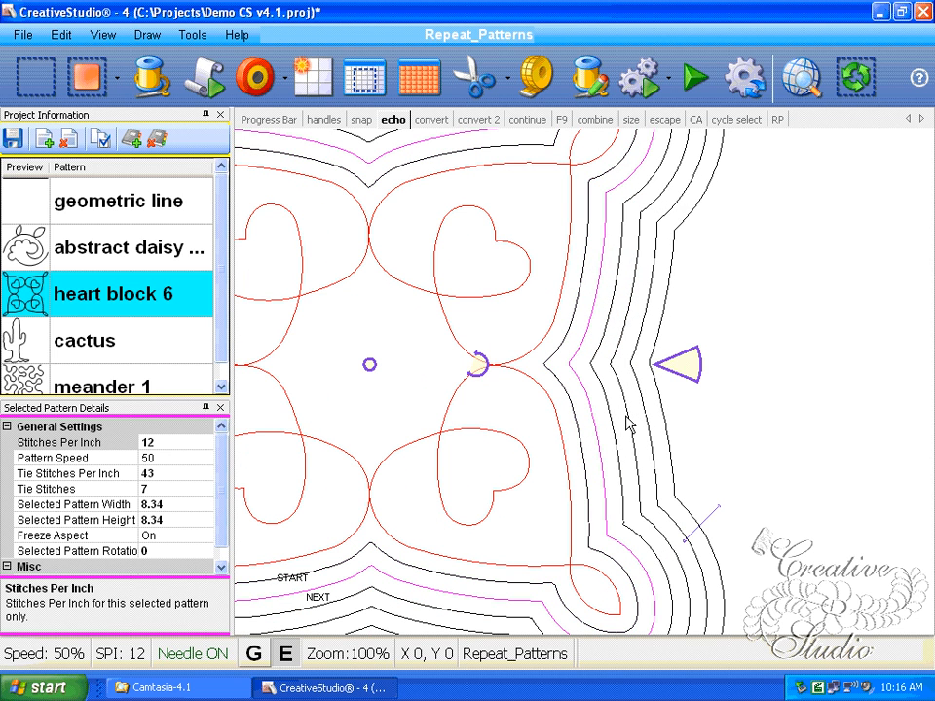
pyautogui.scroll(1, 629, 423)
pyautogui.rightClick(604, 433)
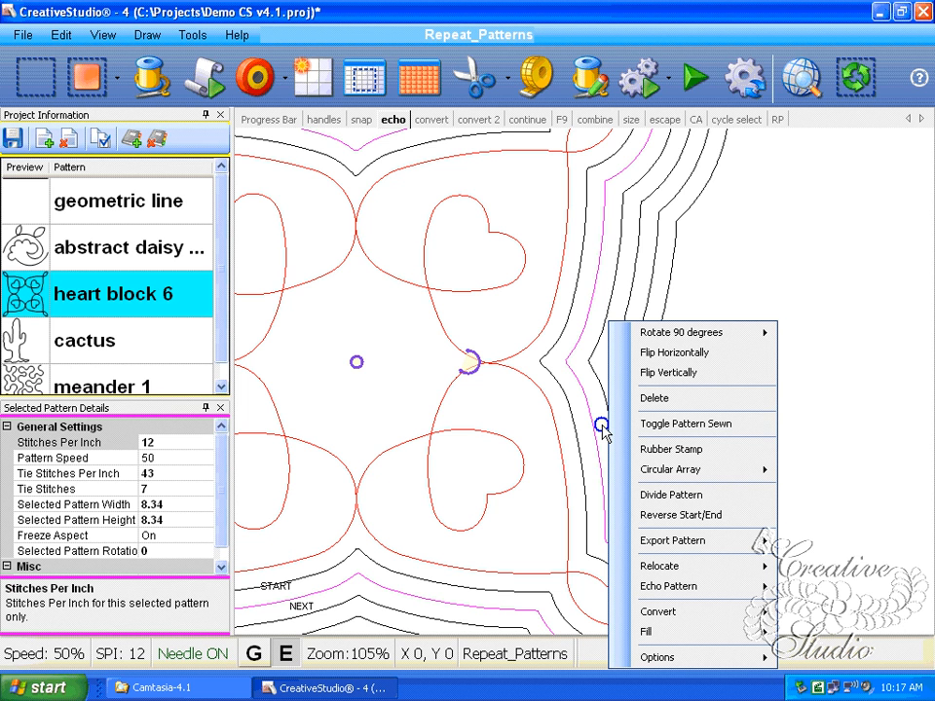
pyautogui.scroll(3, 604, 433)
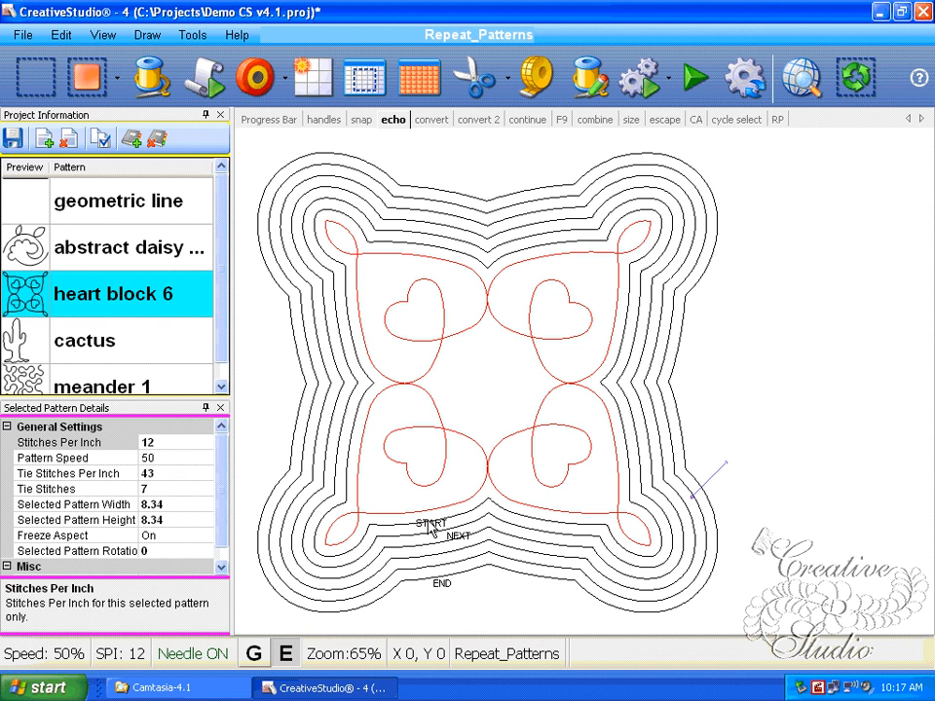
# Step: Open the configuration form's user settings, try a Sew Overlap of .05, and set it back to 0
pyautogui.click(193, 37)
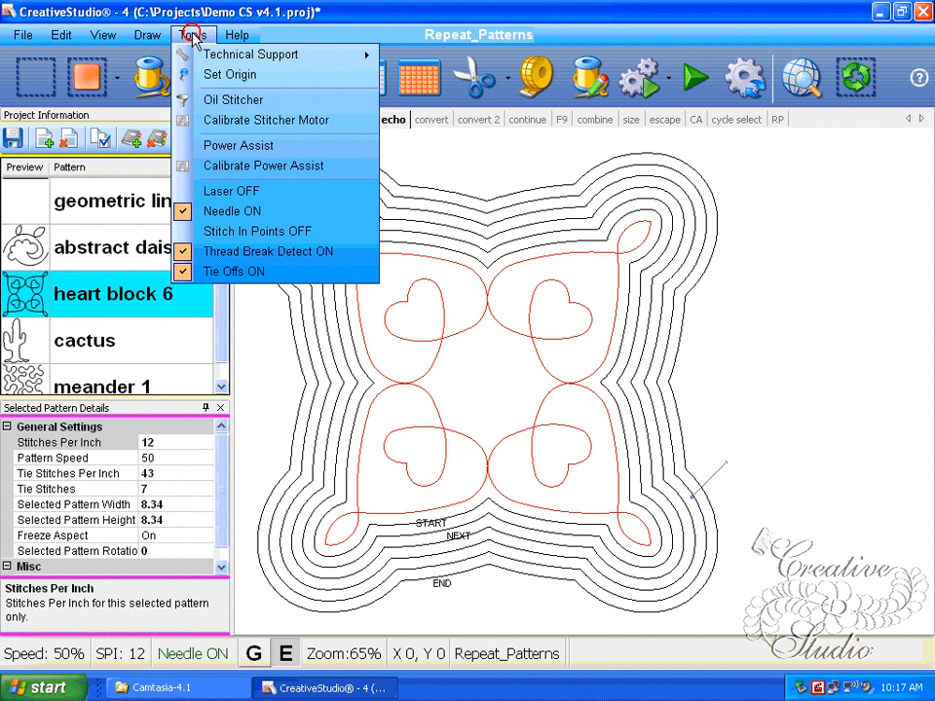
pyautogui.moveTo(224, 54)
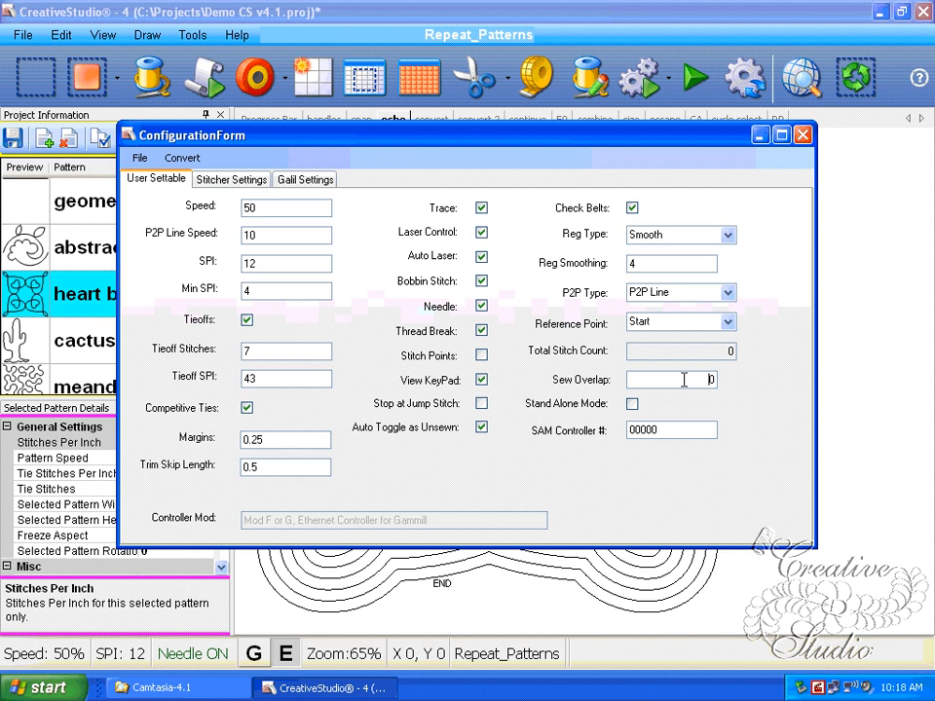
pyautogui.moveTo(684, 380); pyautogui.dragTo(750, 389)
pyautogui.write('.05')
pyautogui.click(679, 430)
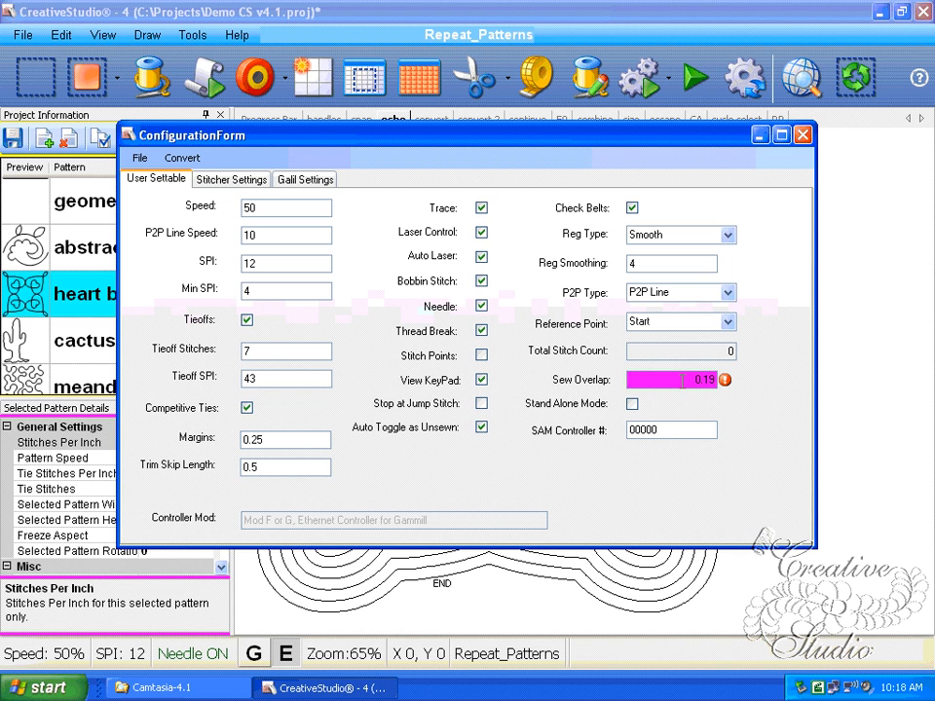
pyautogui.moveTo(675, 380); pyautogui.dragTo(715, 378)
pyautogui.write('0')
pyautogui.click(696, 350)
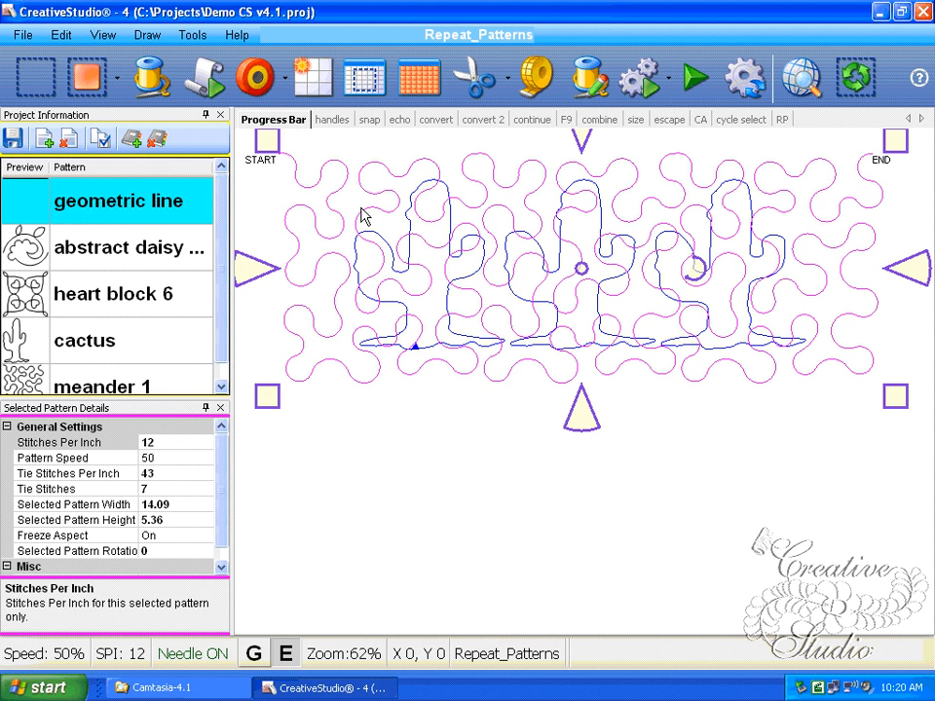
# Step: Apply an Outside fill to the selected meander so it is kept only around the three cactuses
pyautogui.rightClick(364, 215)
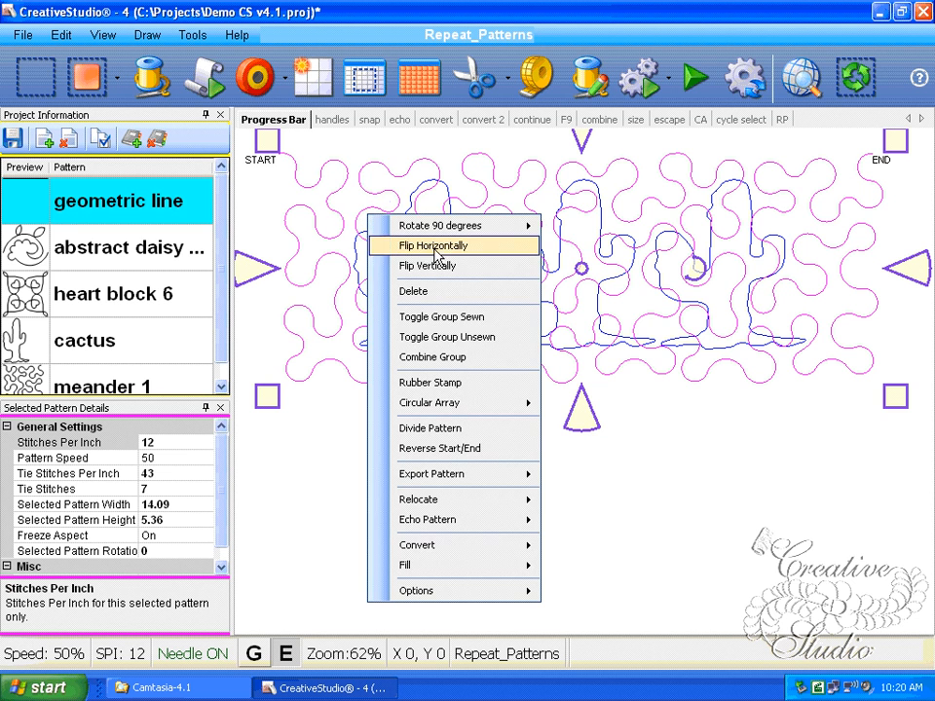
pyautogui.moveTo(492, 564)
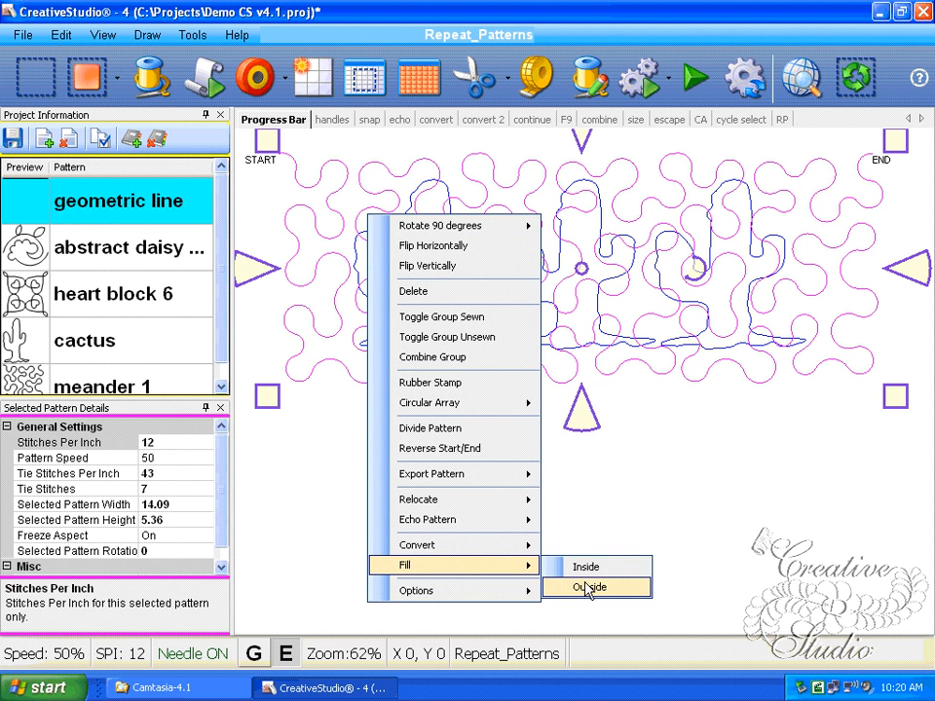
pyautogui.click(651, 587)
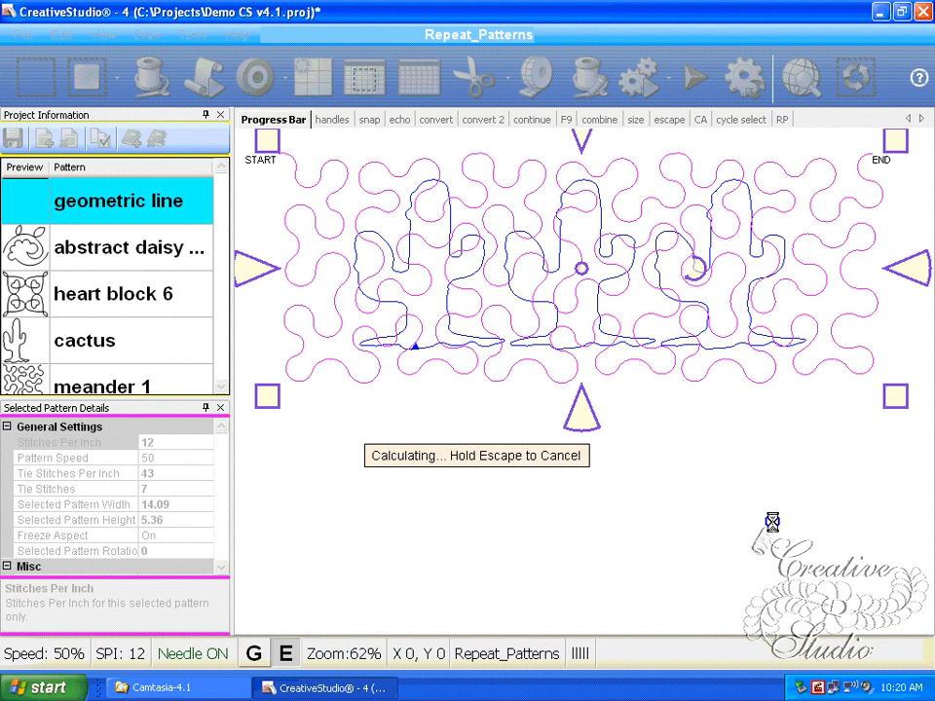
pyautogui.rightClick(655, 395)
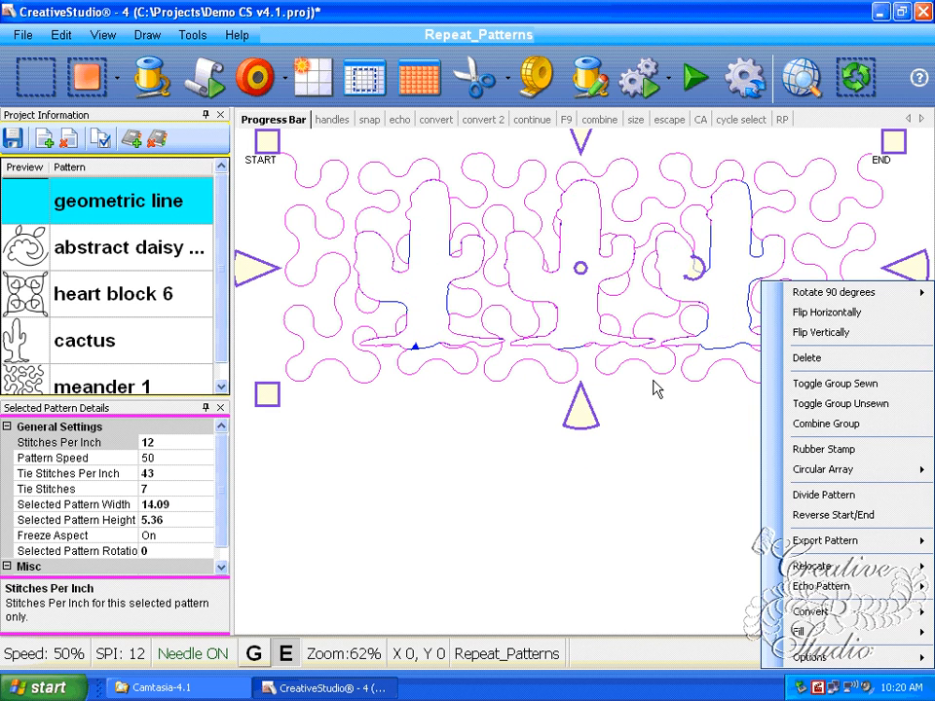
pyautogui.moveTo(824, 301)
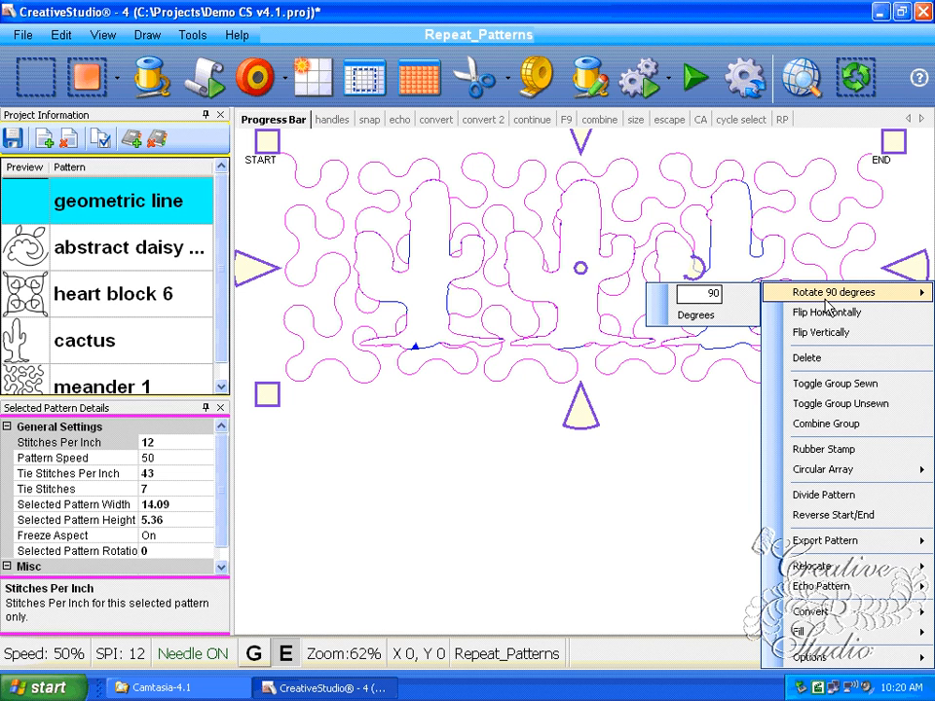
pyautogui.click(715, 441)
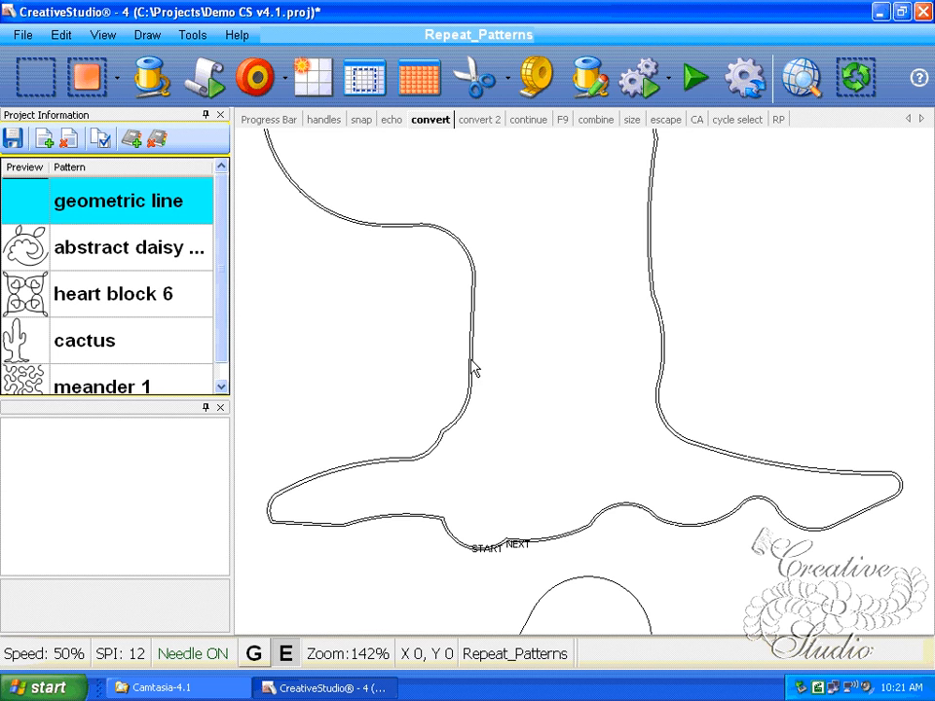
# Step: Convert the upper-row cactus just after the gap from a pattern to a boundary
pyautogui.scroll(-1, 763, 397)
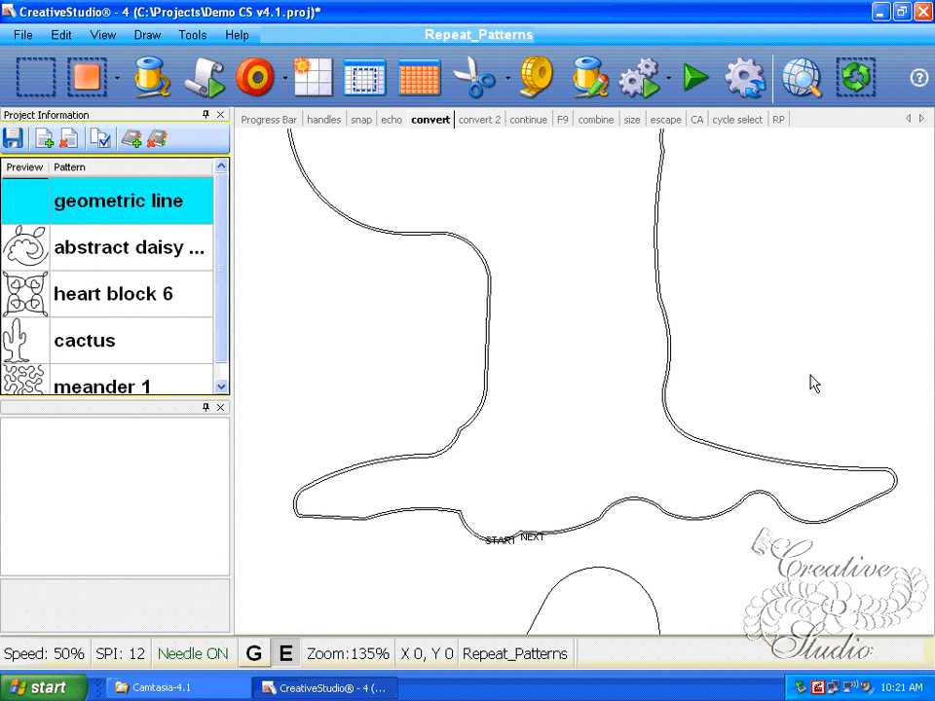
pyautogui.click(812, 84)
pyautogui.scroll(1, 464, 273)
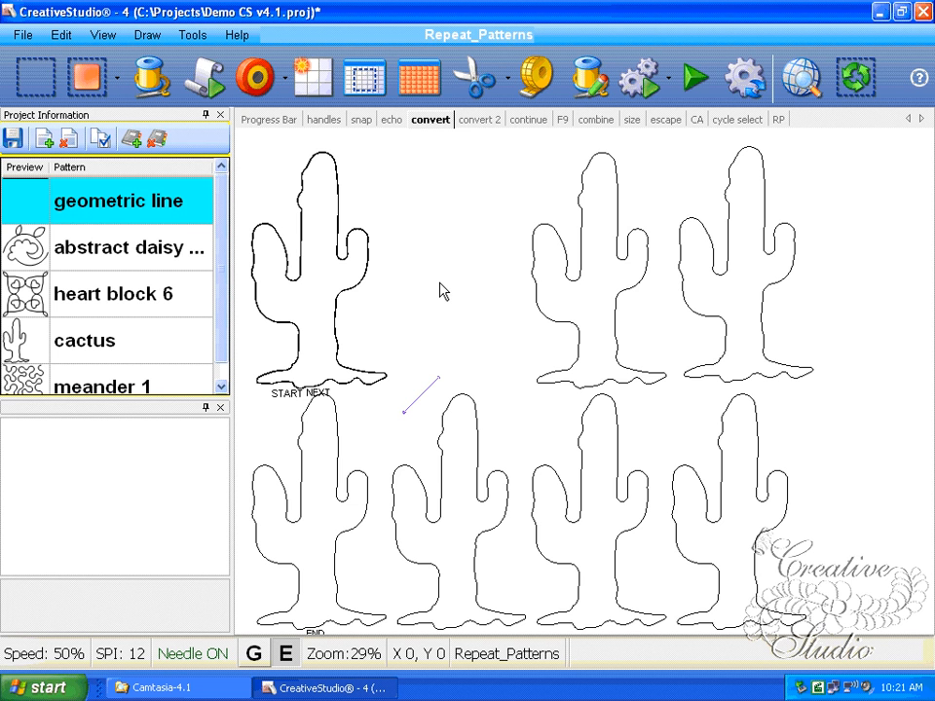
pyautogui.scroll(1, 583, 321)
pyautogui.moveTo(595, 311); pyautogui.dragTo(556, 351)
pyautogui.scroll(1, 555, 353)
pyautogui.rightClick(570, 336)
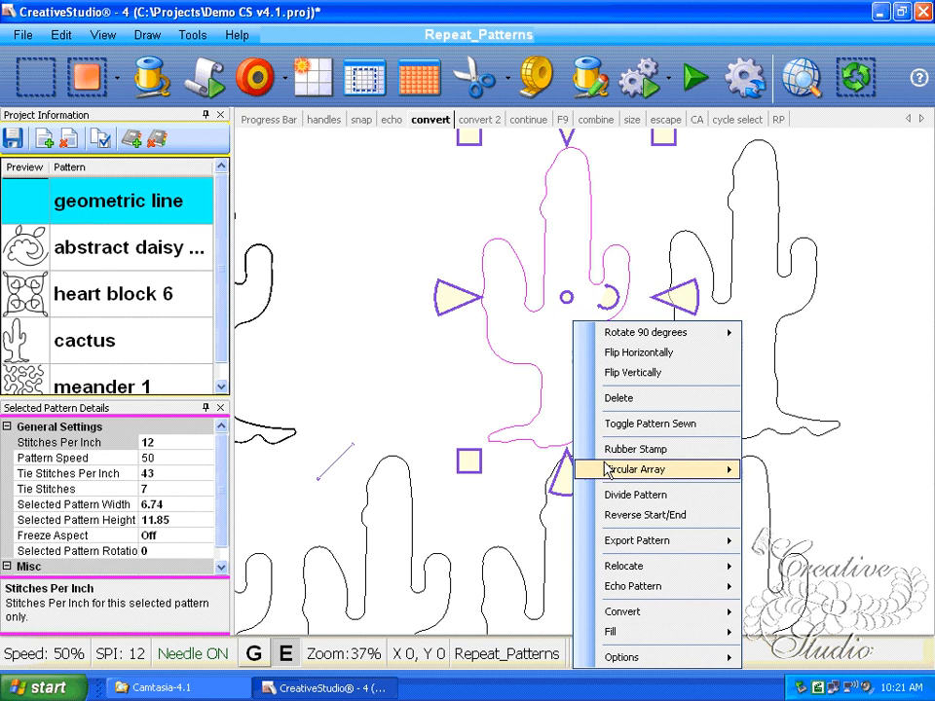
pyautogui.moveTo(687, 622)
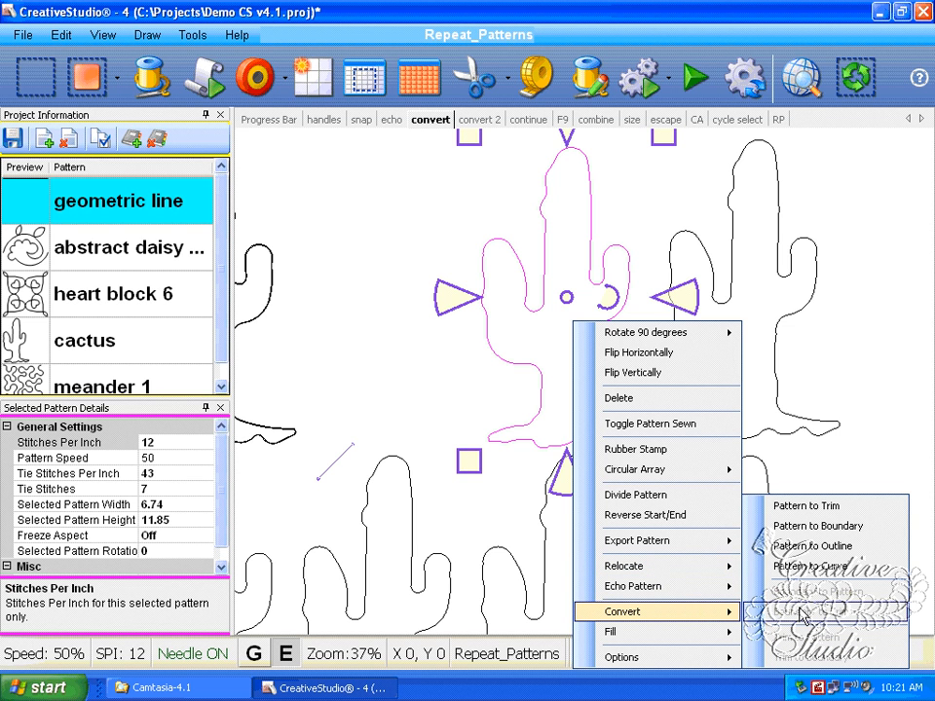
# Step: Move the last cactus in the upper row onto the boundary cactus so their outlines coincide
pyautogui.click(736, 361)
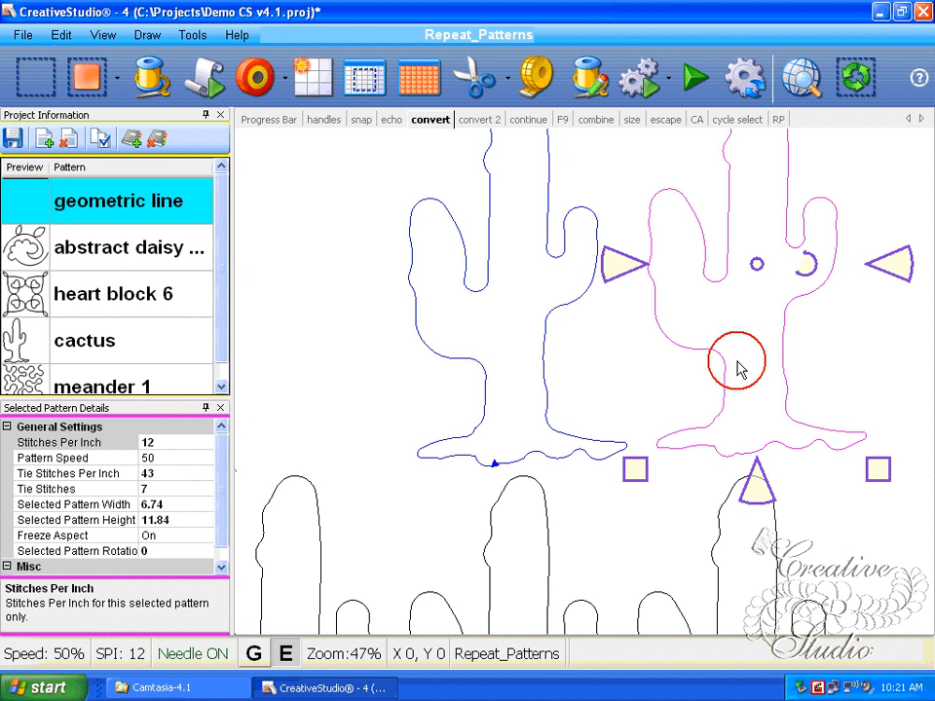
pyautogui.moveTo(737, 360); pyautogui.dragTo(746, 427)
pyautogui.moveTo(764, 328); pyautogui.dragTo(526, 339)
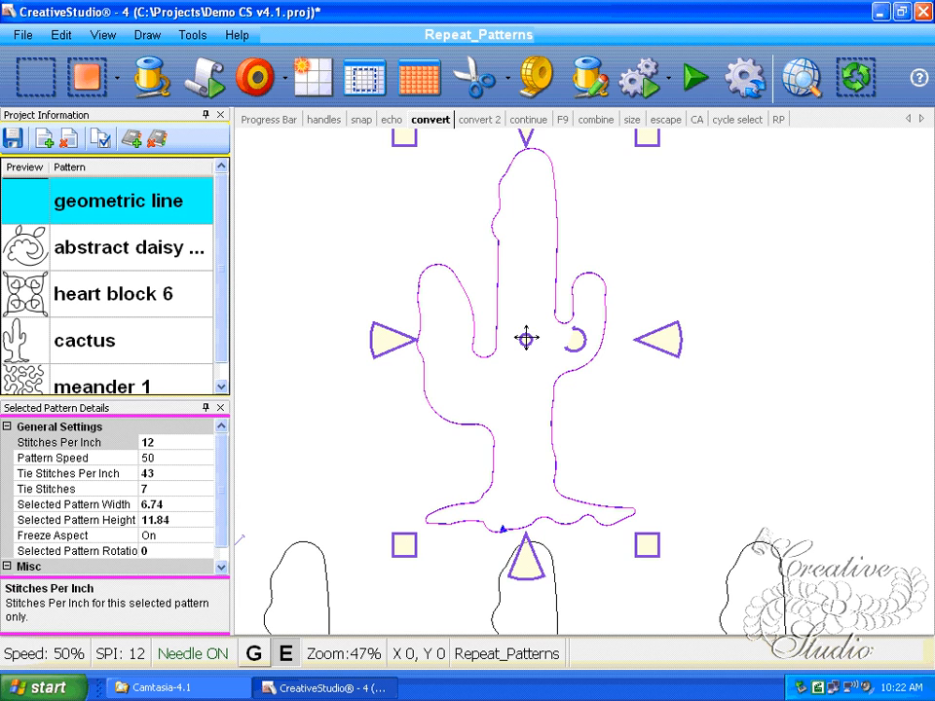
pyautogui.scroll(2, 526, 339)
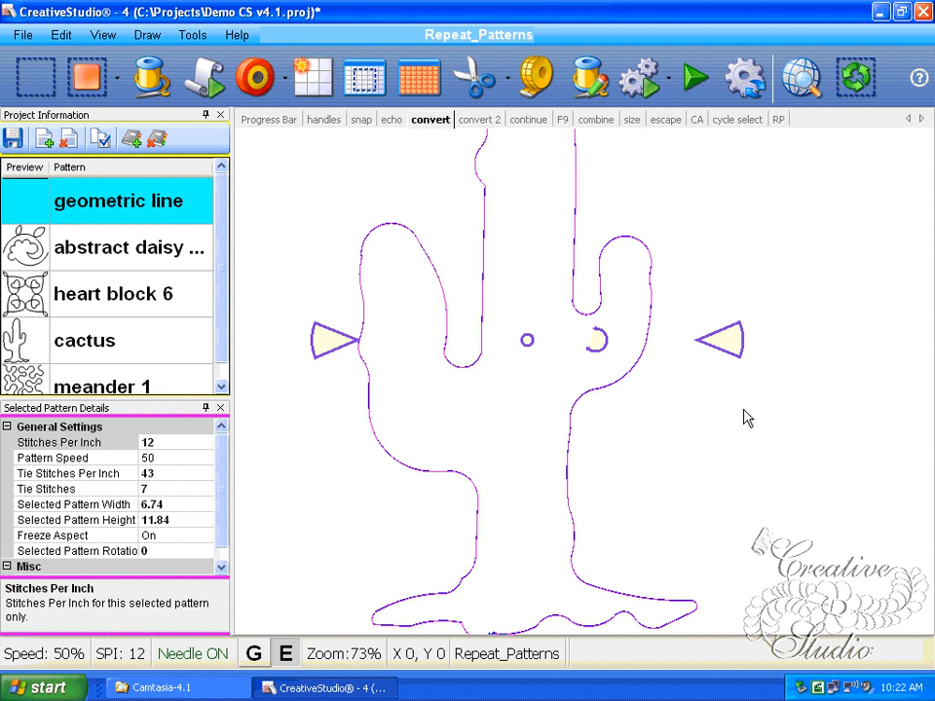
pyautogui.scroll(-1, 697, 428)
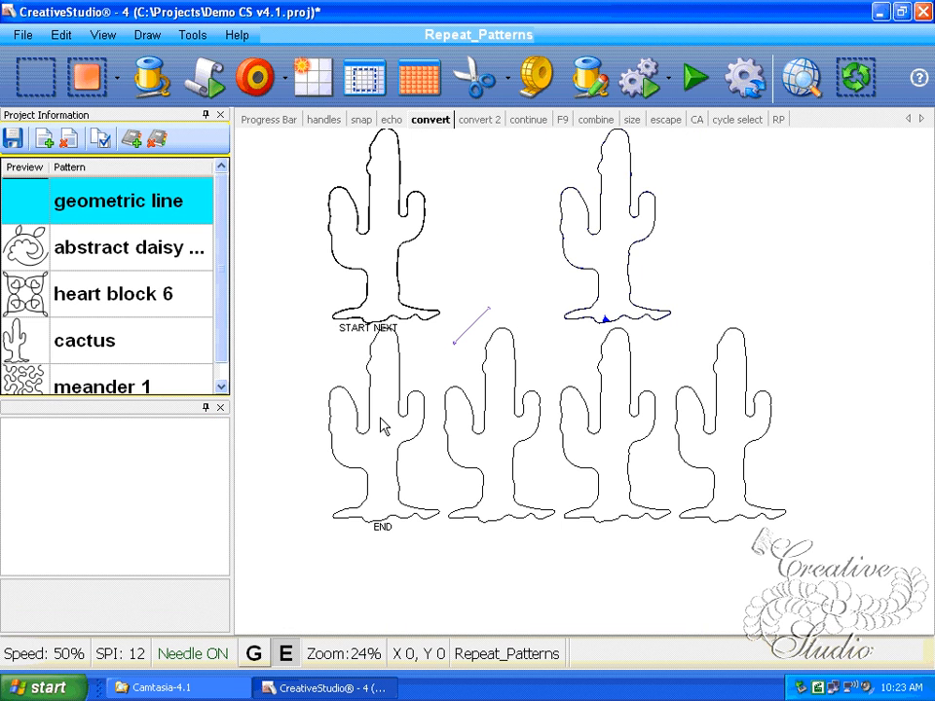
# Step: Convert the first cactus in the lower row from a pattern to a boundary
pyautogui.rightClick(382, 426)
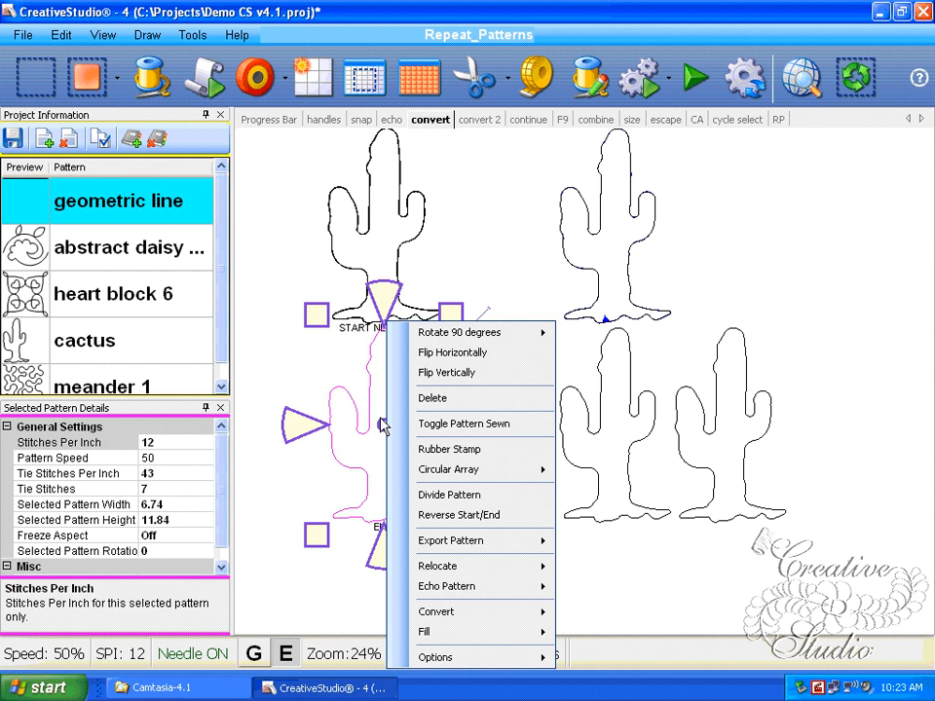
pyautogui.moveTo(458, 612)
pyautogui.click(649, 527)
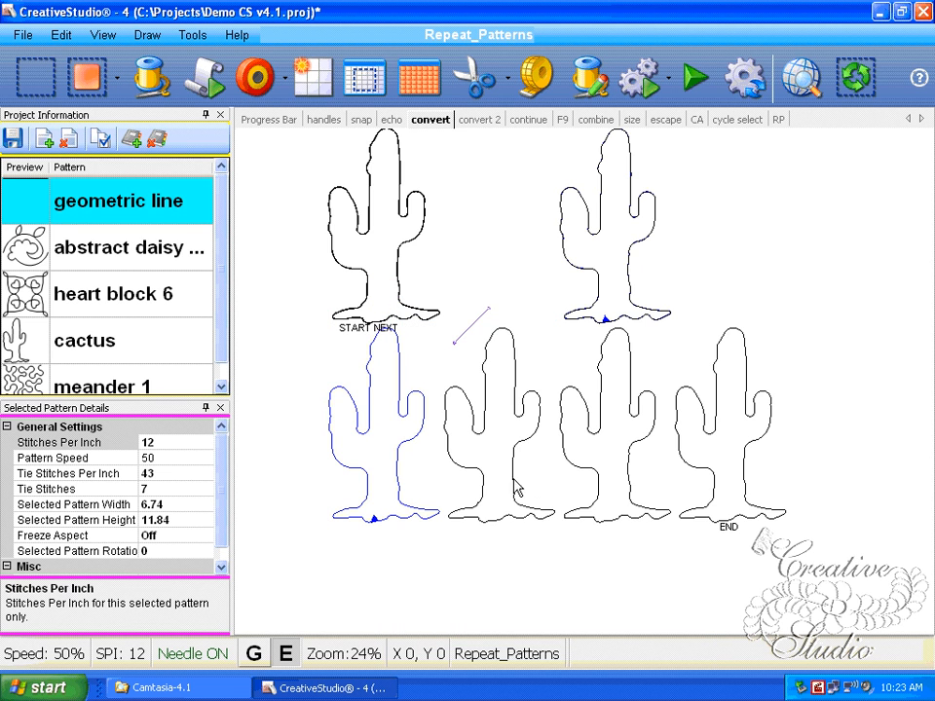
# Step: Convert the second cactus in the lower row from a pattern to a trim
pyautogui.click(484, 446)
pyautogui.rightClick(492, 444)
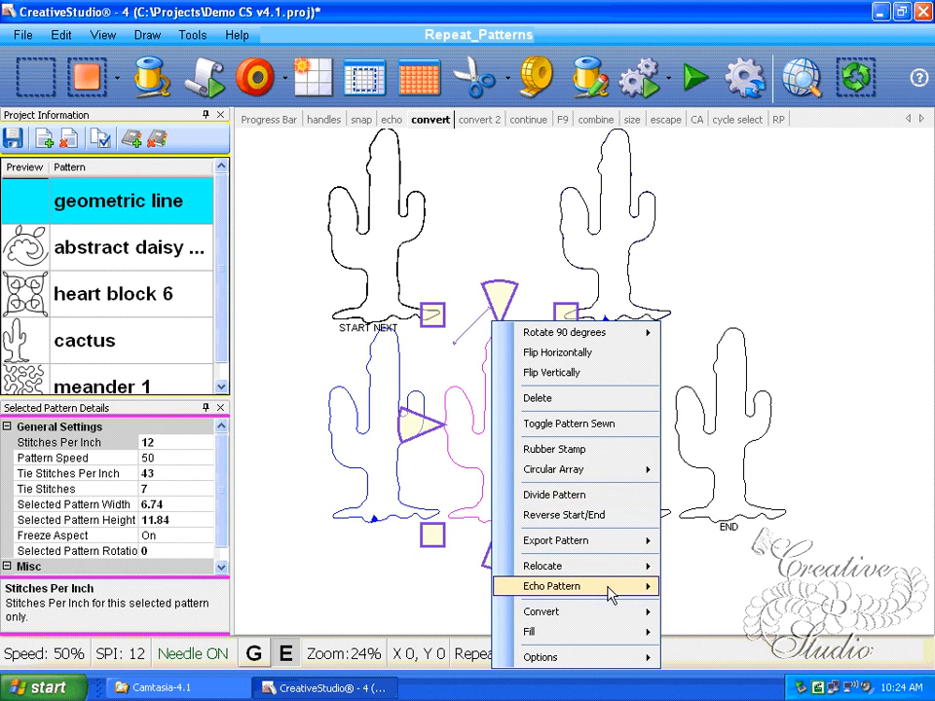
pyautogui.moveTo(610, 611)
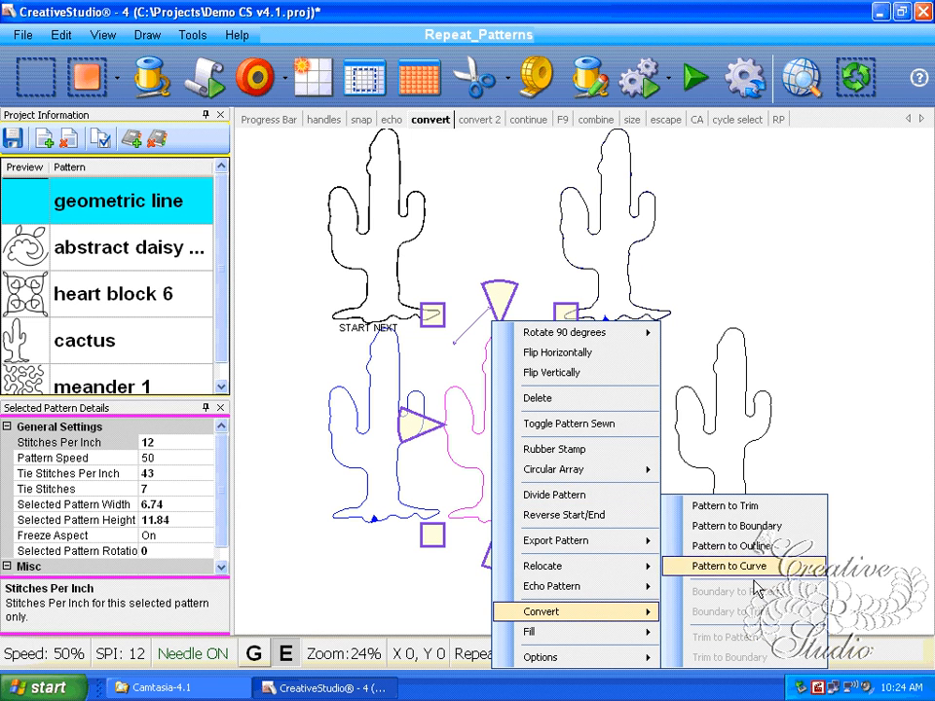
pyautogui.click(753, 509)
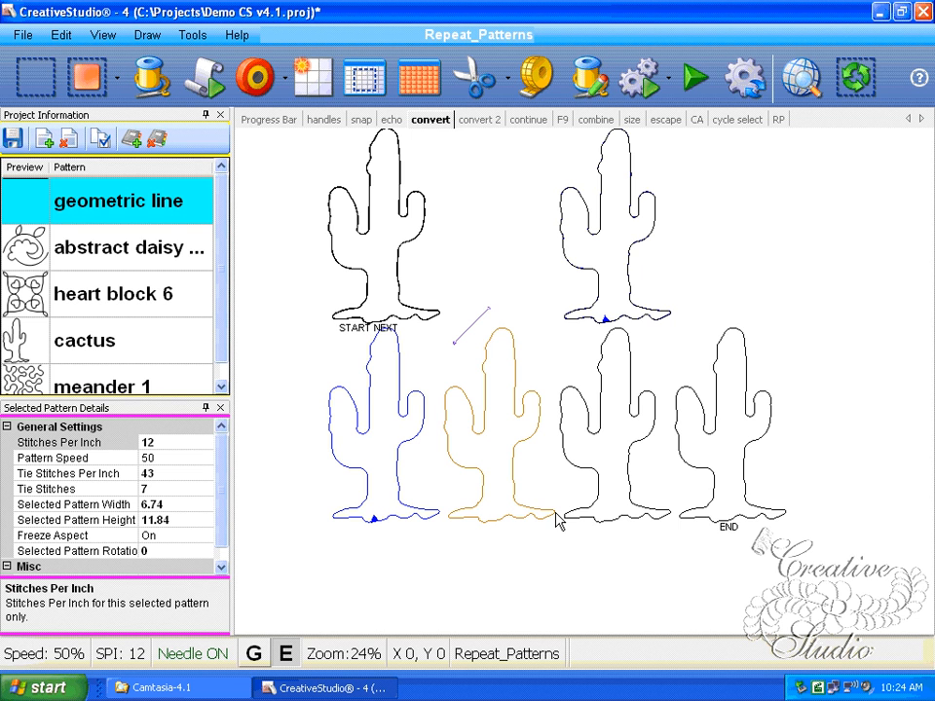
pyautogui.scroll(1, 462, 450)
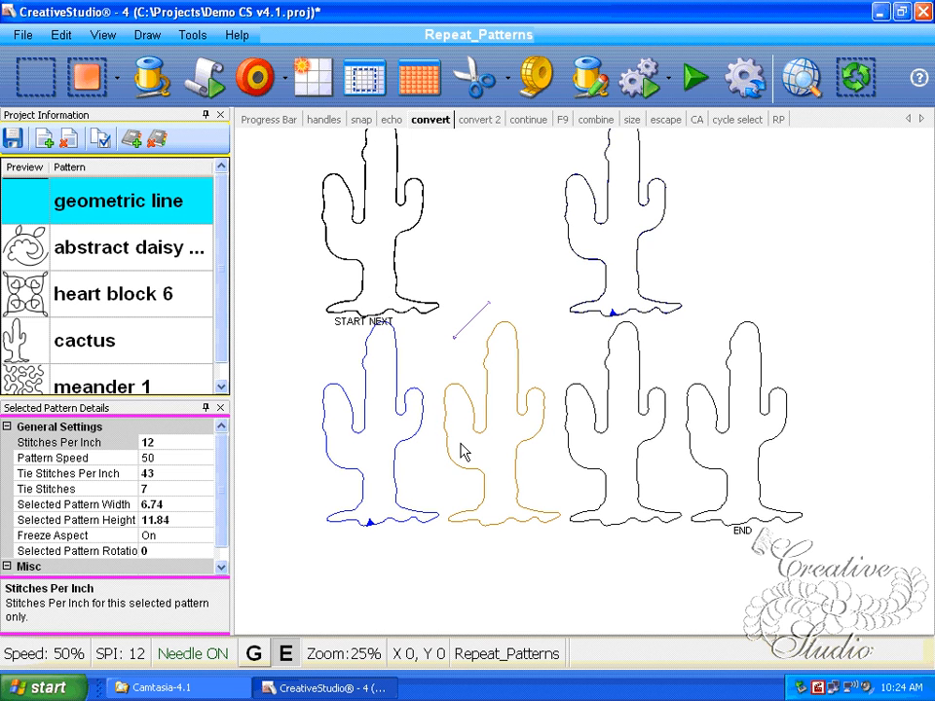
pyautogui.scroll(1, 461, 450)
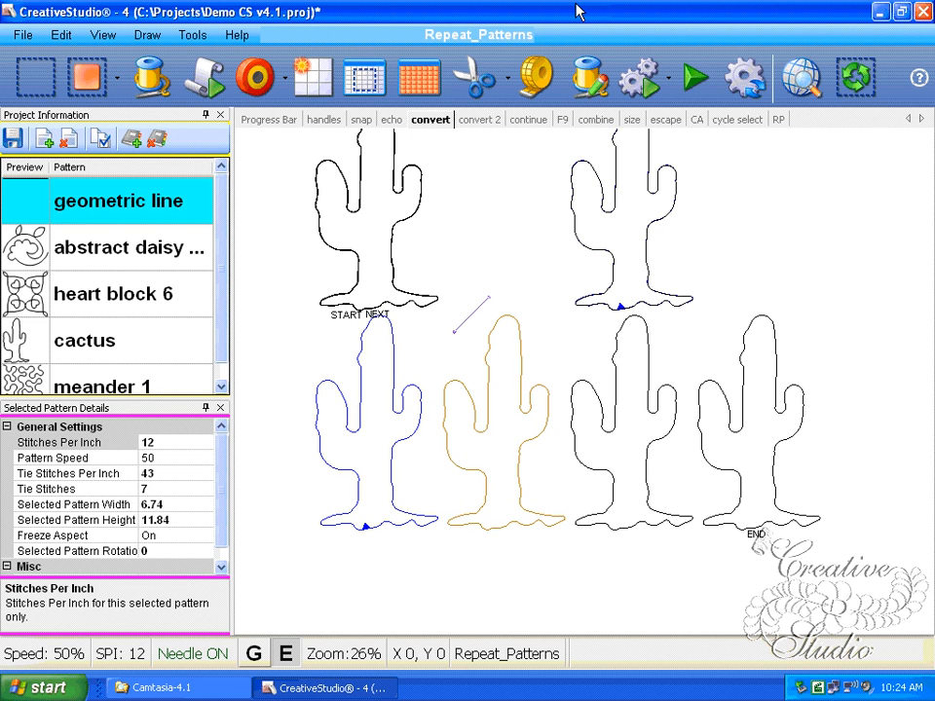
# Step: Switch to the convert 2 project page and convert the first heart block in its upper row to a trim
pyautogui.click(469, 121)
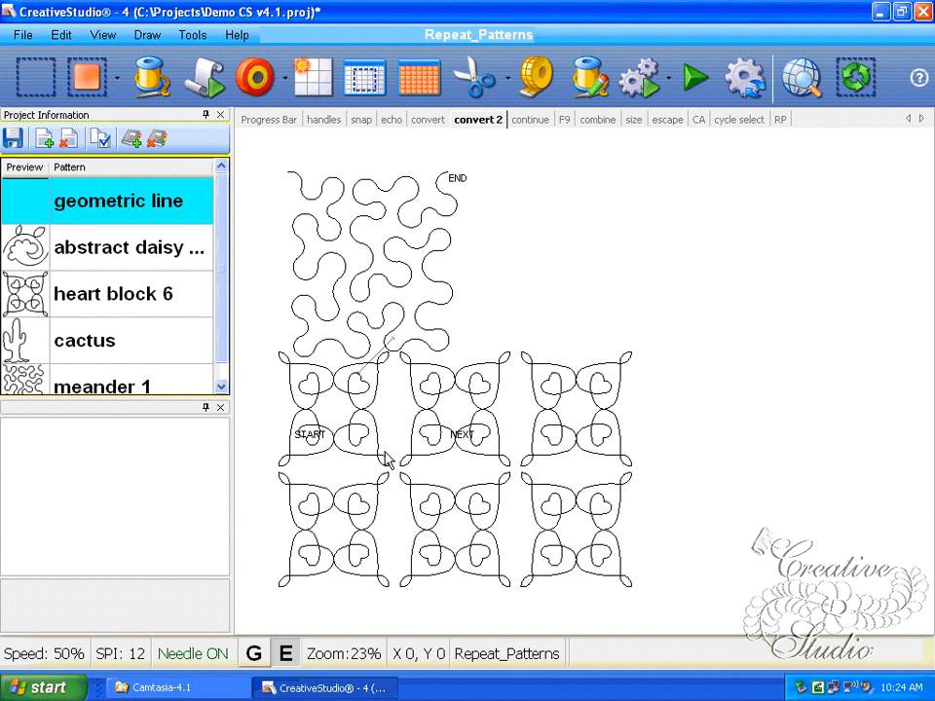
pyautogui.click(338, 431)
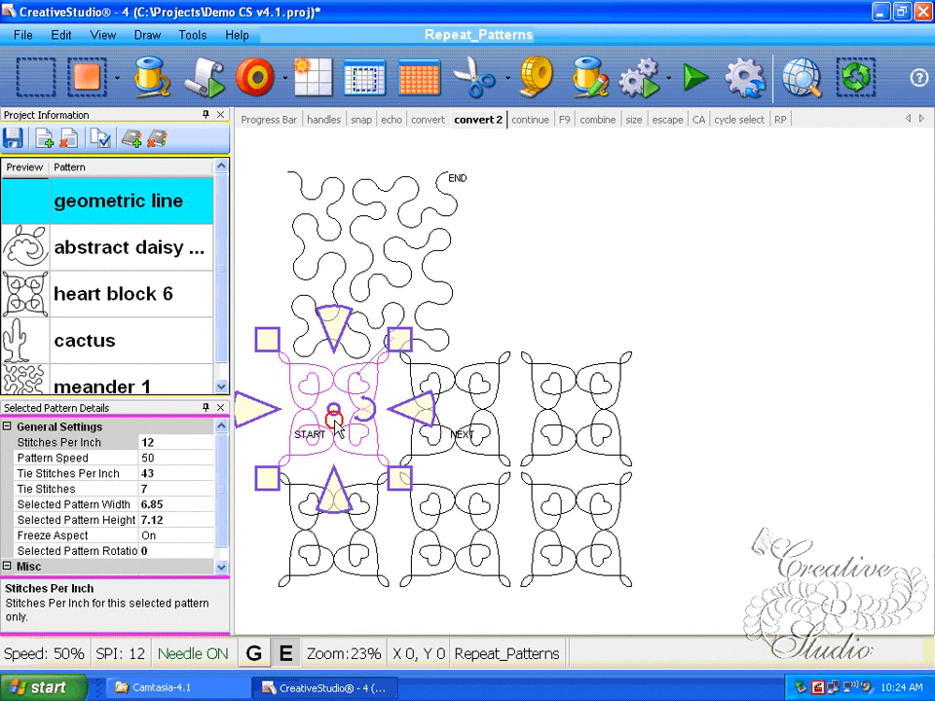
pyautogui.rightClick(338, 430)
pyautogui.moveTo(409, 611)
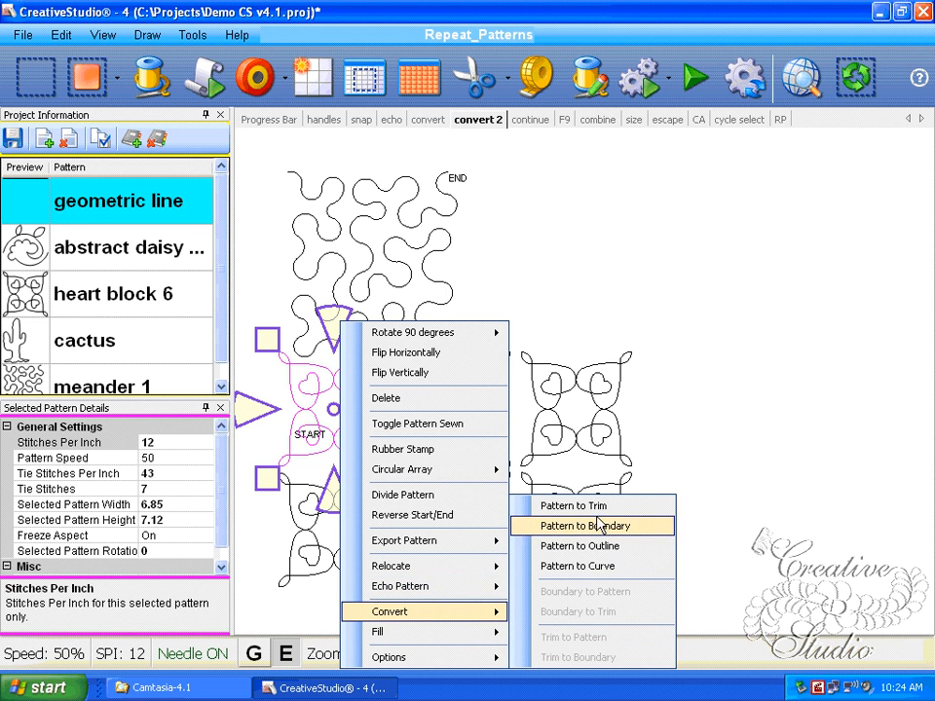
pyautogui.click(606, 508)
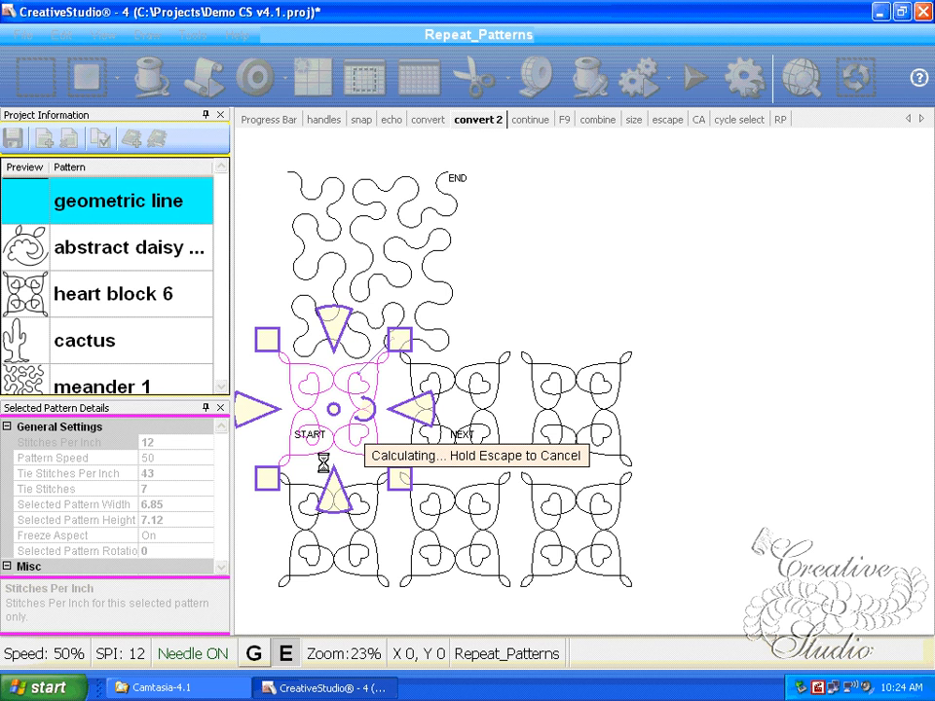
pyautogui.scroll(1, 477, 388)
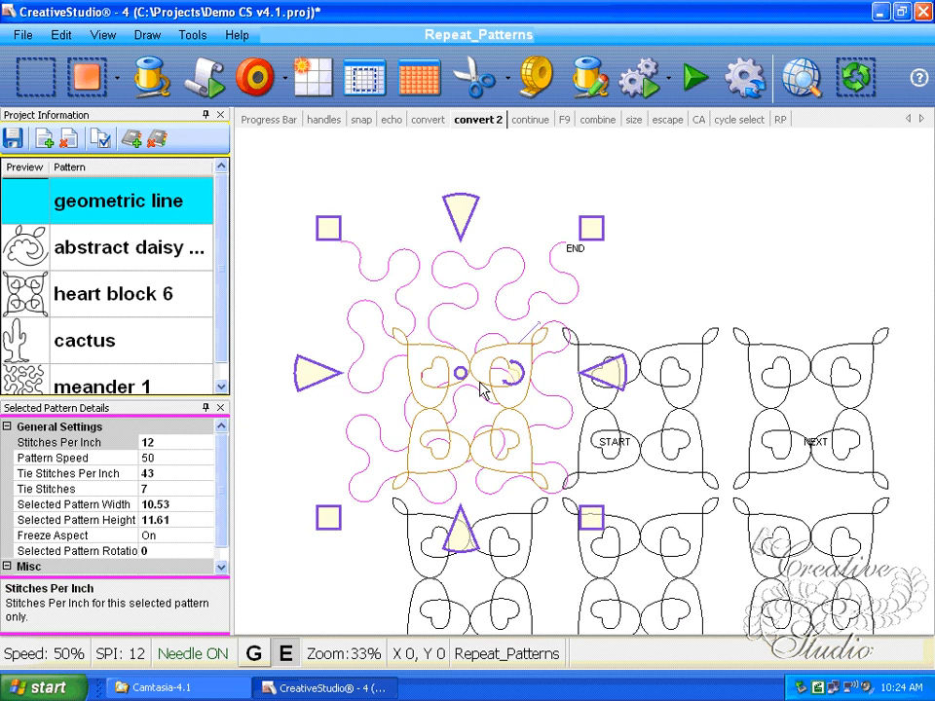
# Step: Shrink the meander to about 9.11 wide by 10.04 high and move it up off the heart block trim
pyautogui.scroll(1, 487, 386)
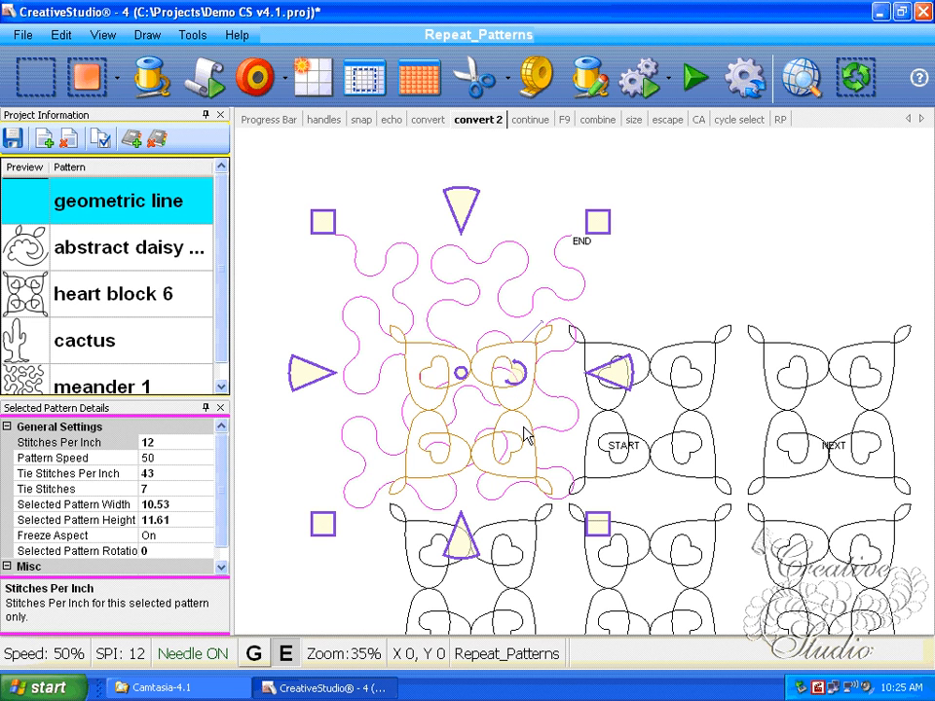
pyautogui.scroll(2, 513, 437)
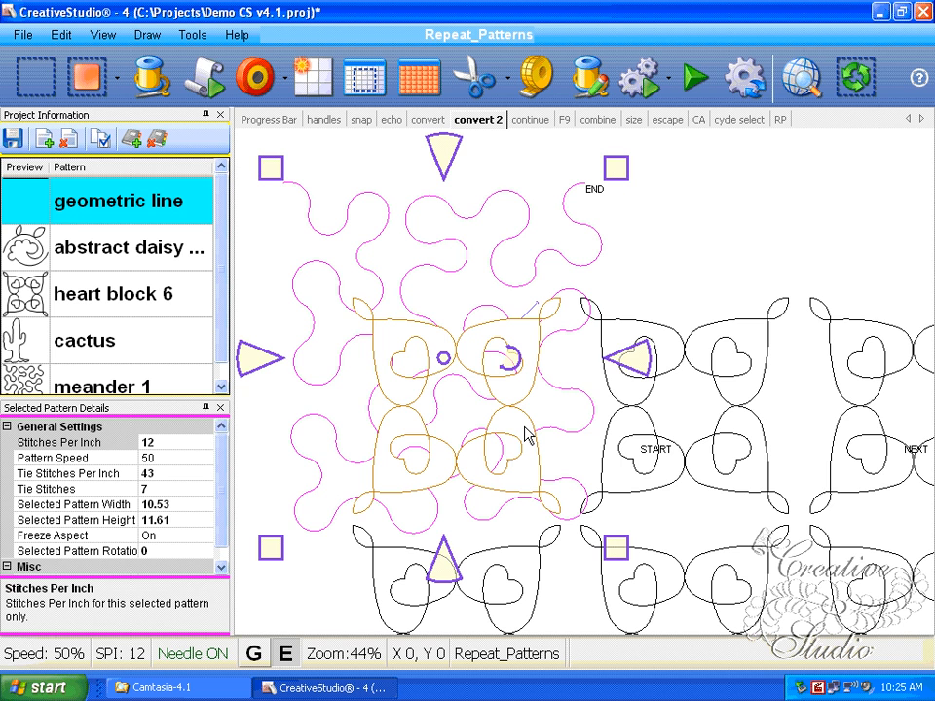
pyautogui.scroll(-2, 527, 436)
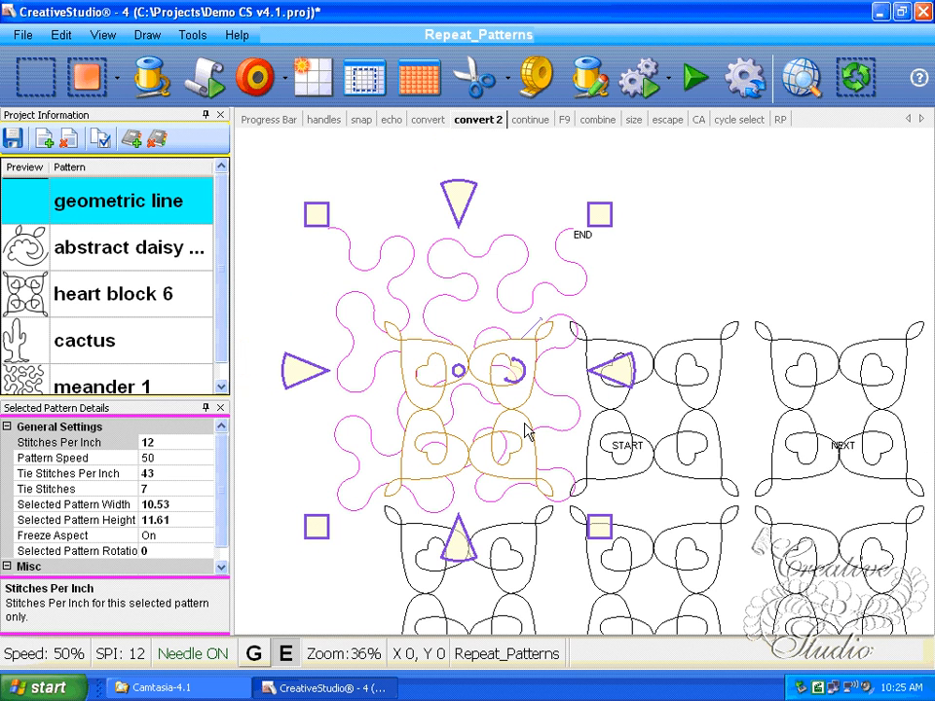
pyautogui.scroll(1, 527, 434)
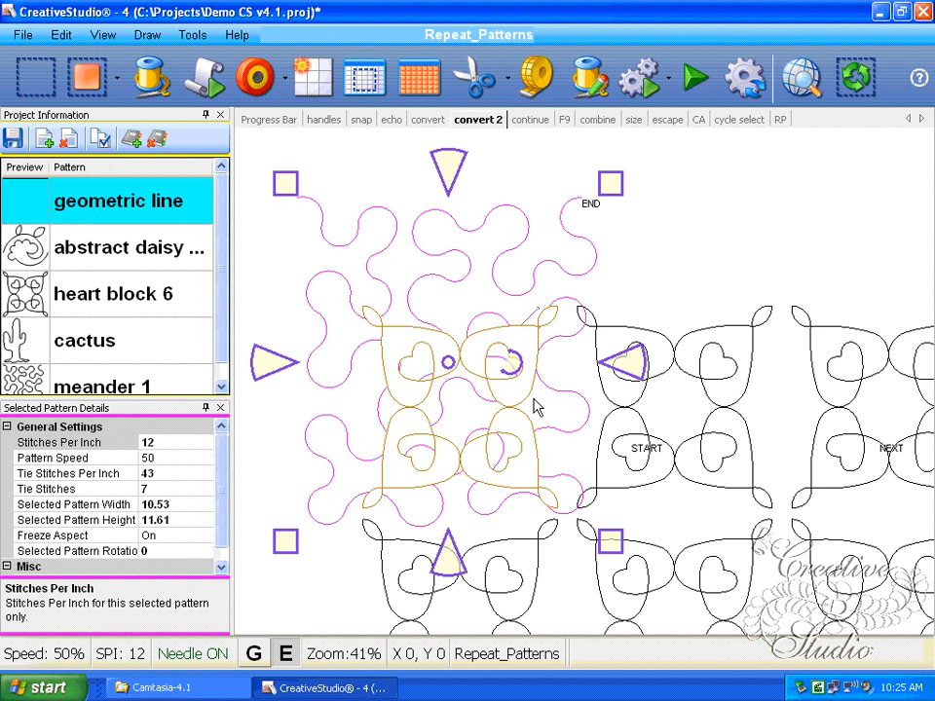
pyautogui.scroll(1, 534, 409)
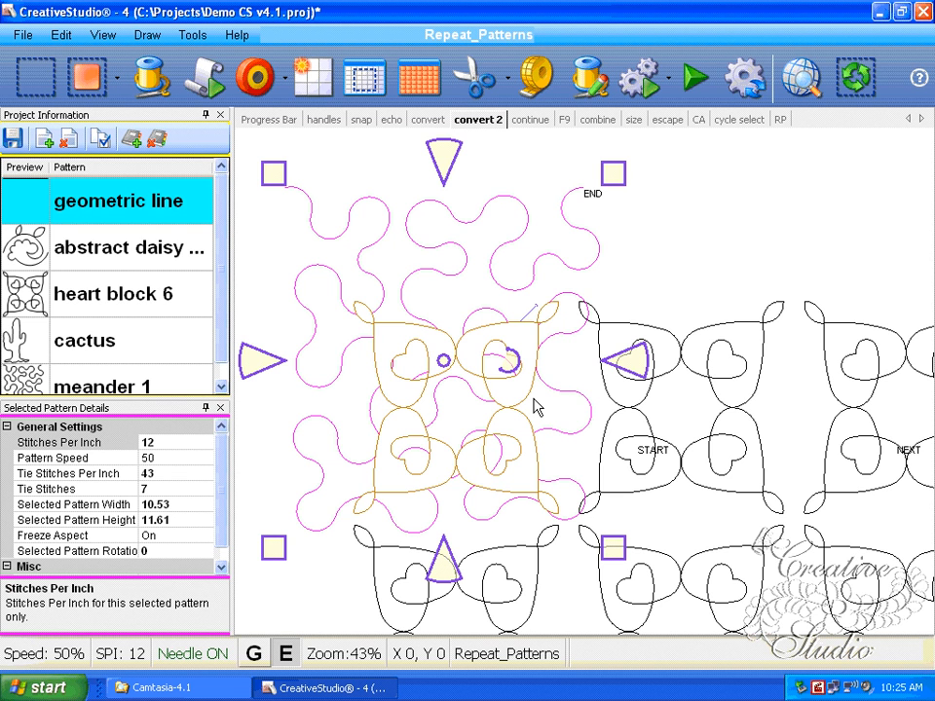
pyautogui.moveTo(276, 180); pyautogui.dragTo(313, 217)
pyautogui.scroll(-1, 508, 380)
pyautogui.moveTo(468, 385); pyautogui.dragTo(491, 156)
pyautogui.scroll(-2, 581, 396)
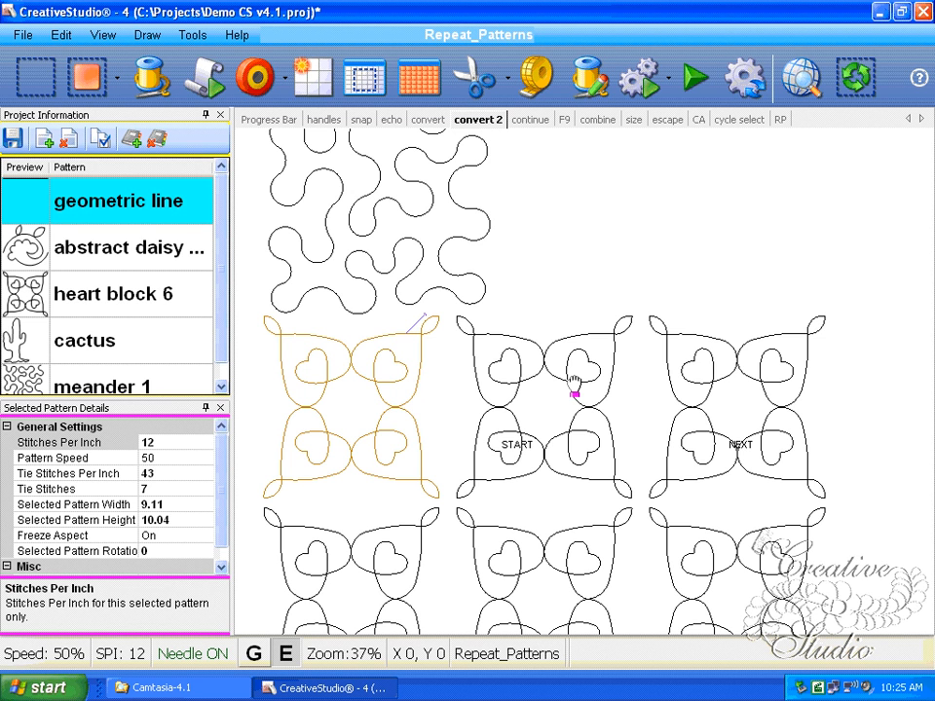
# Step: Convert the second heart block in the upper row to an outline and convert that outline to a trim
pyautogui.rightClick(573, 382)
pyautogui.moveTo(545, 612)
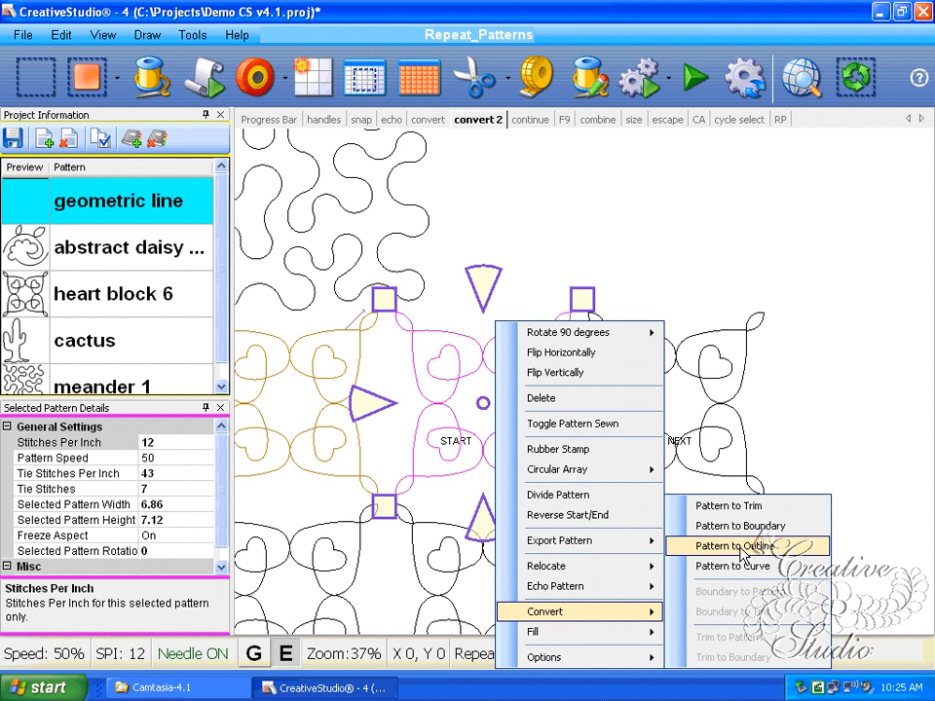
pyautogui.click(741, 553)
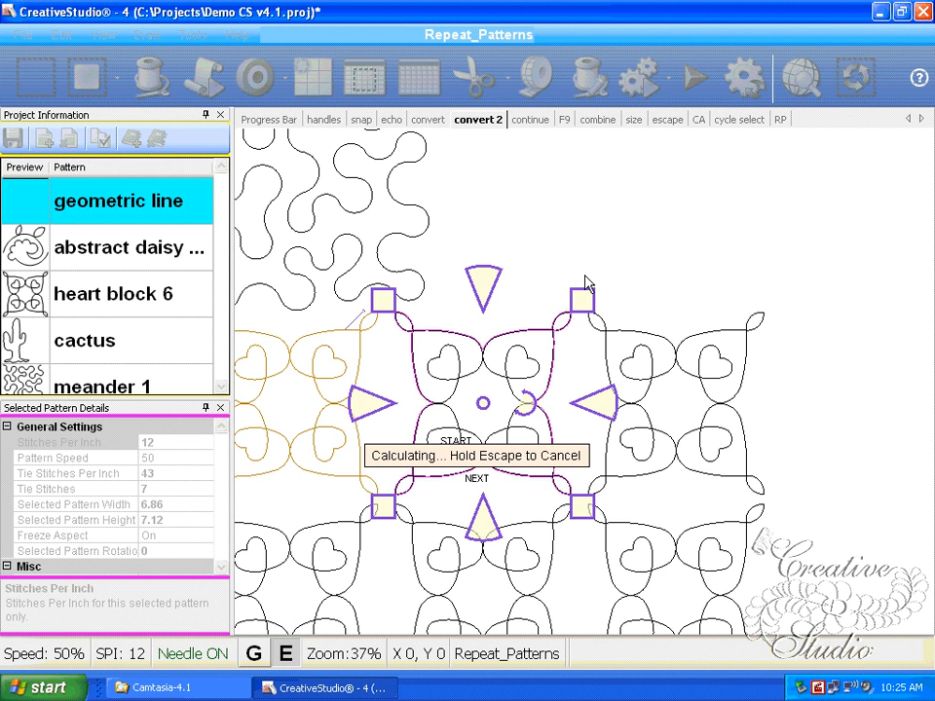
pyautogui.rightClick(524, 409)
pyautogui.moveTo(632, 612)
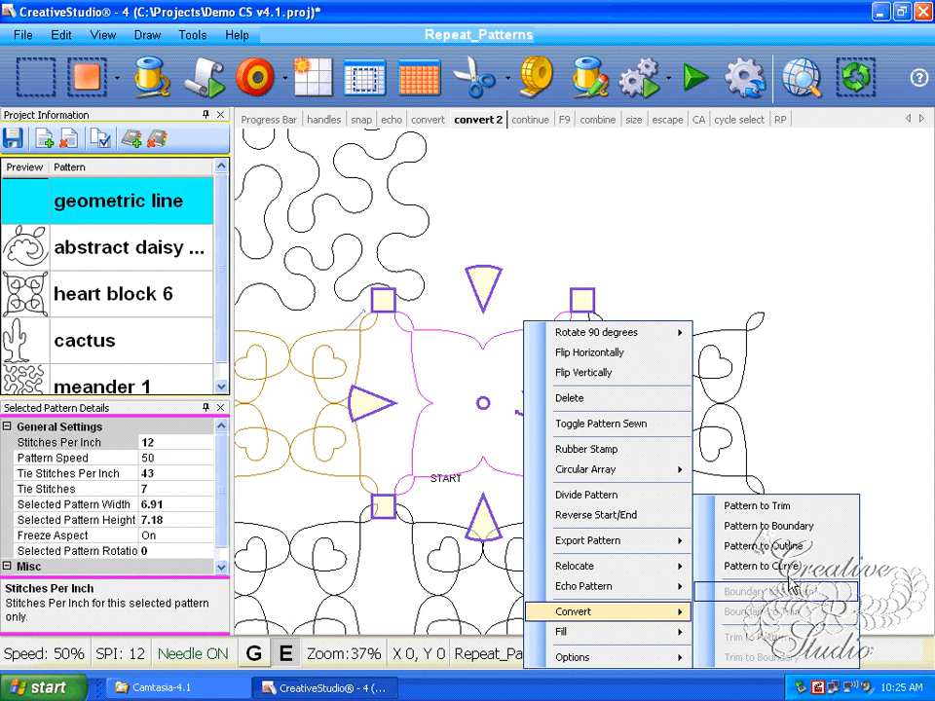
pyautogui.click(791, 508)
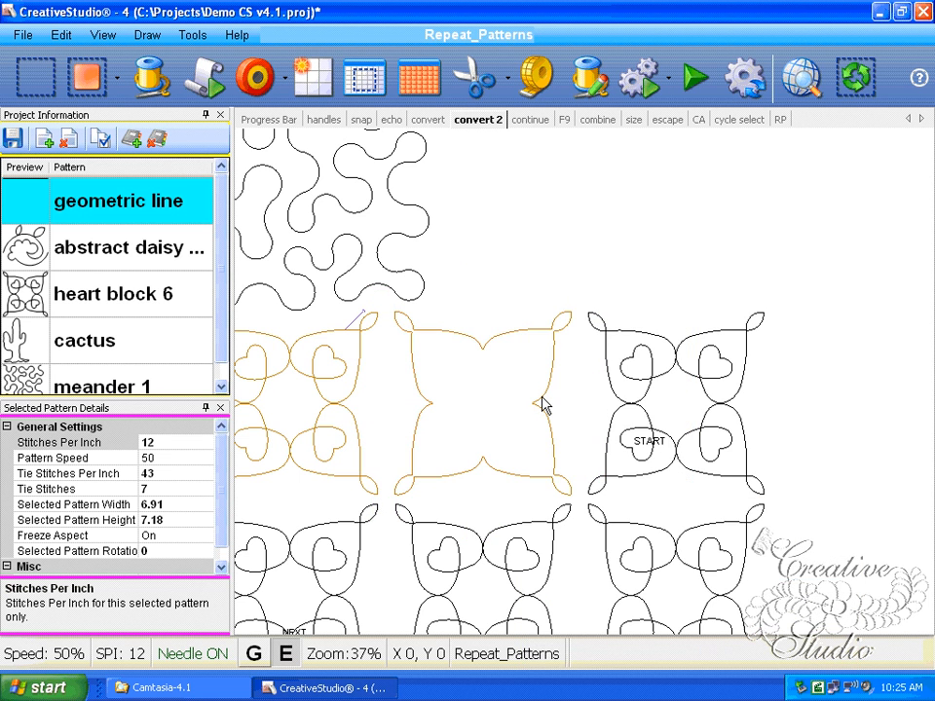
# Step: Move the meander onto the two heart block trims and stretch it wider on both sides
pyautogui.moveTo(612, 281); pyautogui.dragTo(631, 284)
pyautogui.scroll(-1, 622, 282)
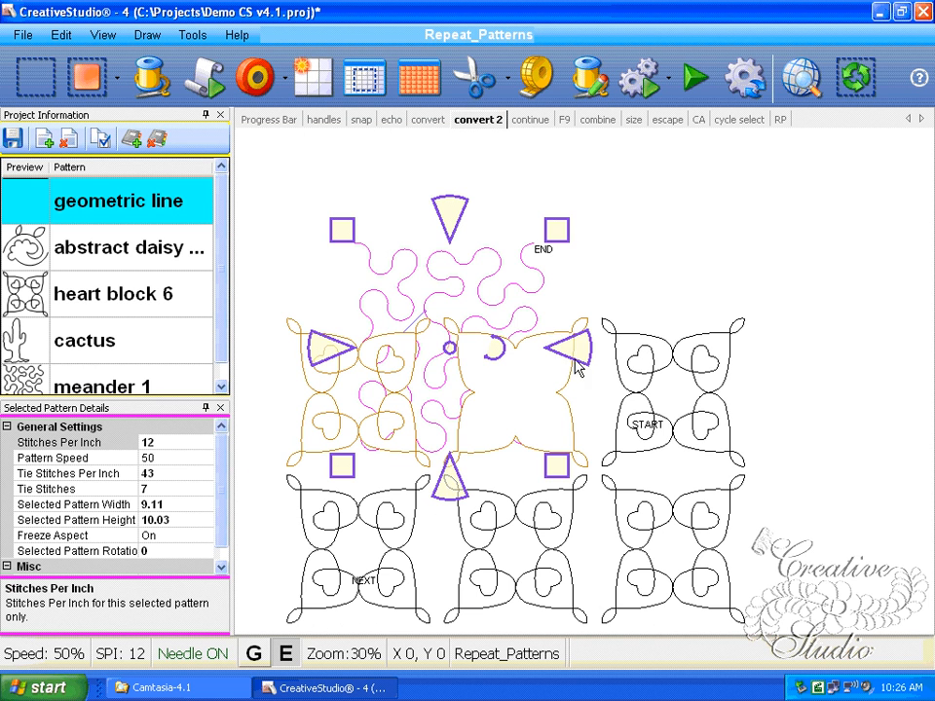
pyautogui.moveTo(579, 349); pyautogui.dragTo(632, 348)
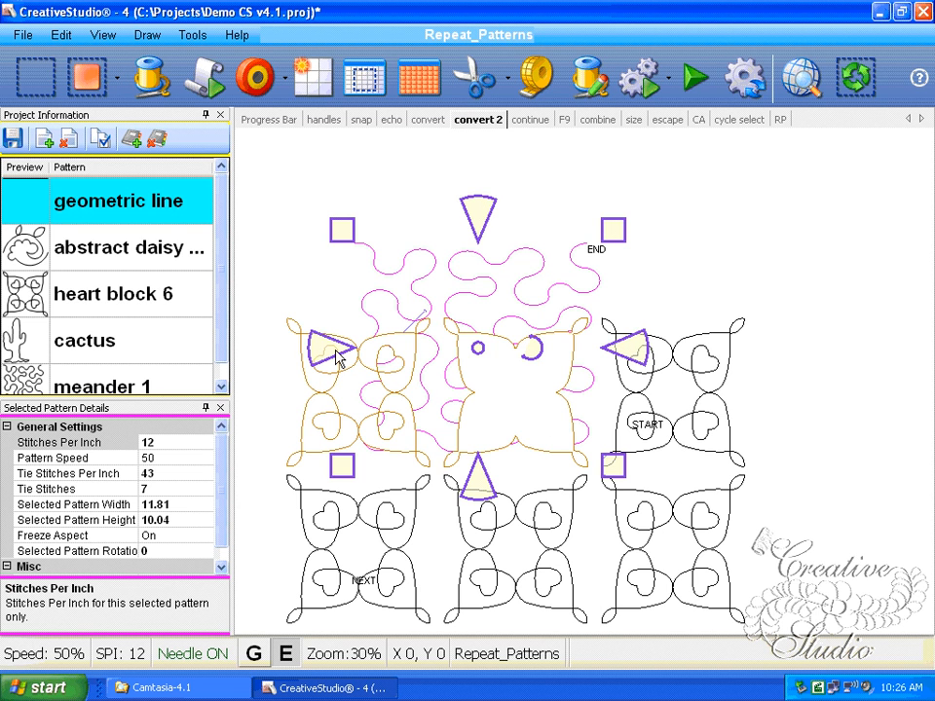
pyautogui.moveTo(331, 349); pyautogui.dragTo(303, 352)
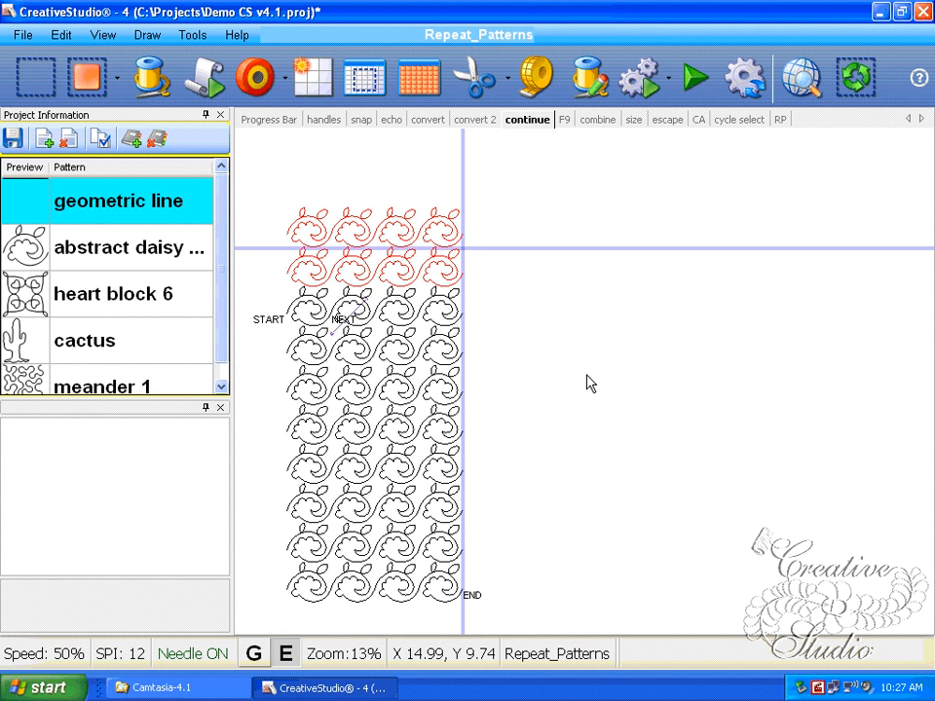
# Step: Continue the edge-to-edge daisy set on the continue page from the needle position, confirming that the quilt is rolled
pyautogui.click(197, 78)
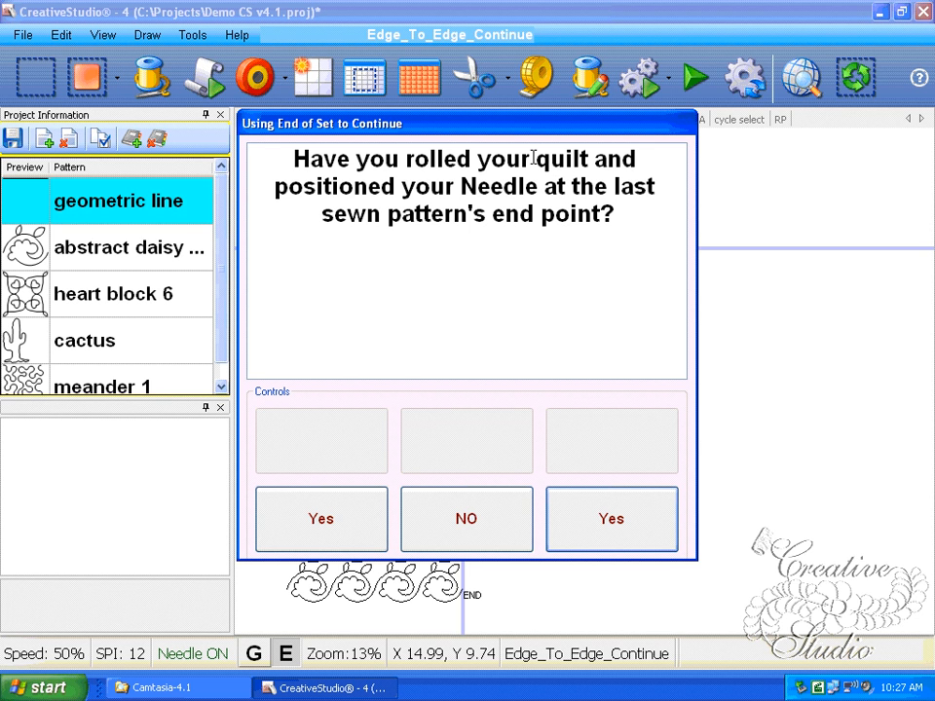
pyautogui.moveTo(511, 124); pyautogui.dragTo(768, 131)
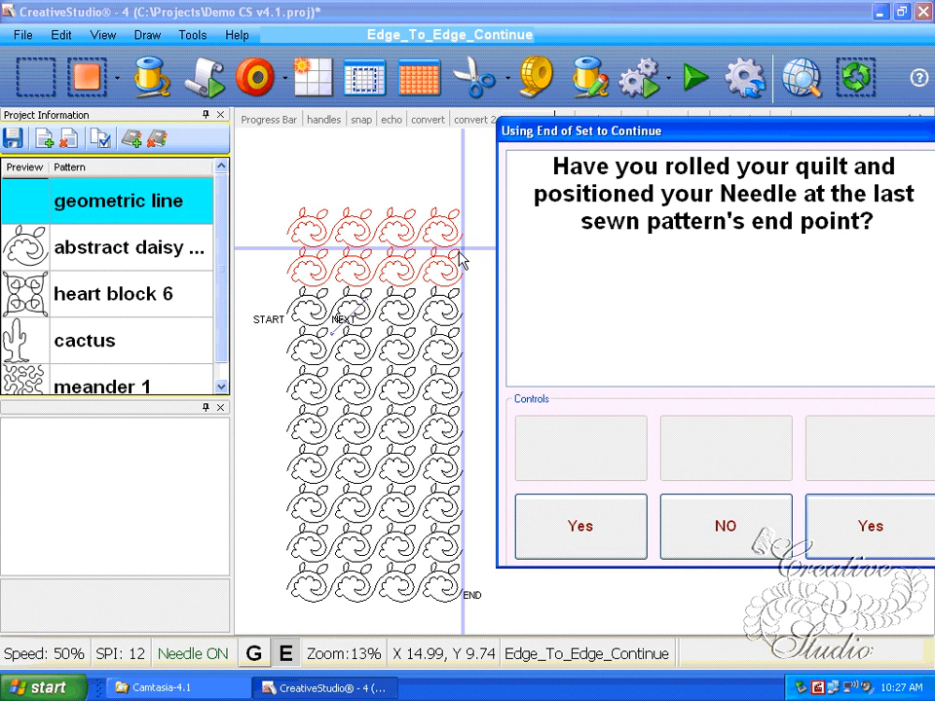
pyautogui.press('Return')
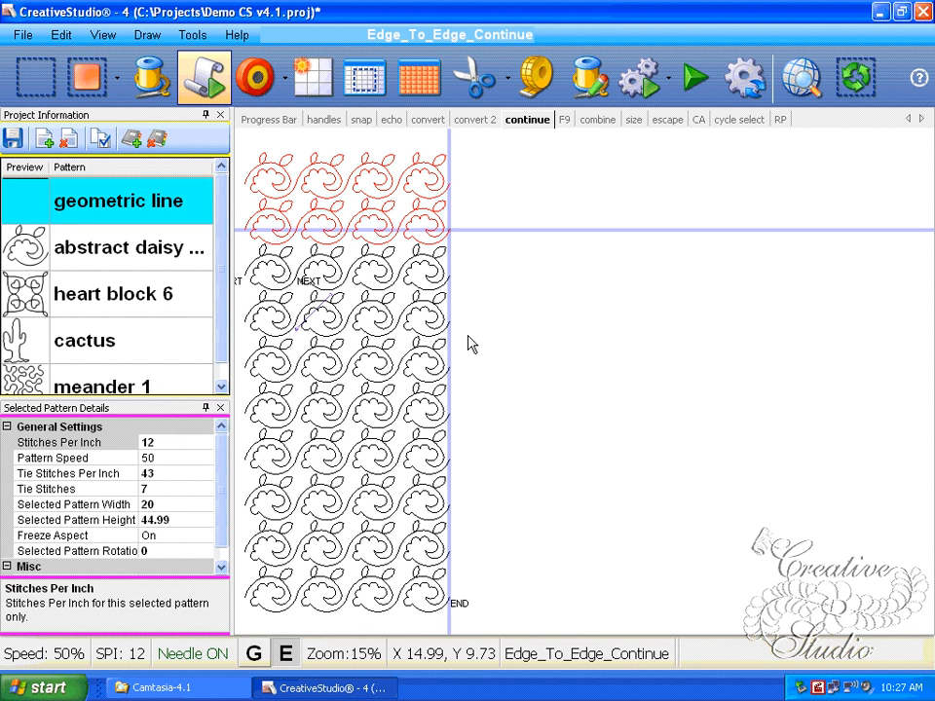
# Step: Reposition the needle to Y 7.13 and Y 11.27, continuing the edge-to-edge daisy set from each position
pyautogui.press('Down')
pyautogui.press('Down')
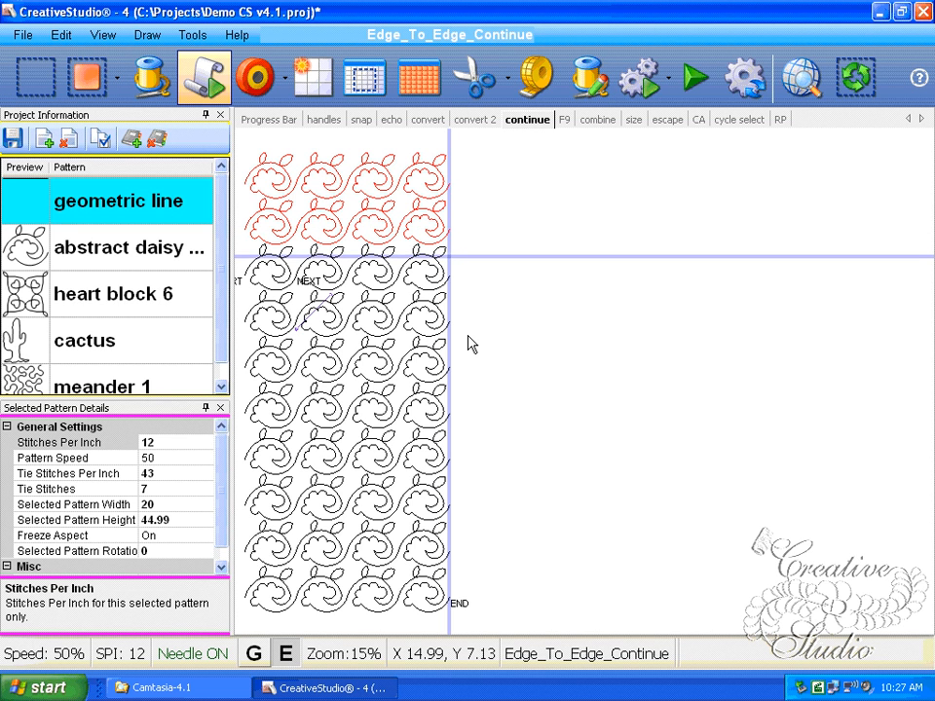
pyautogui.press('Return')
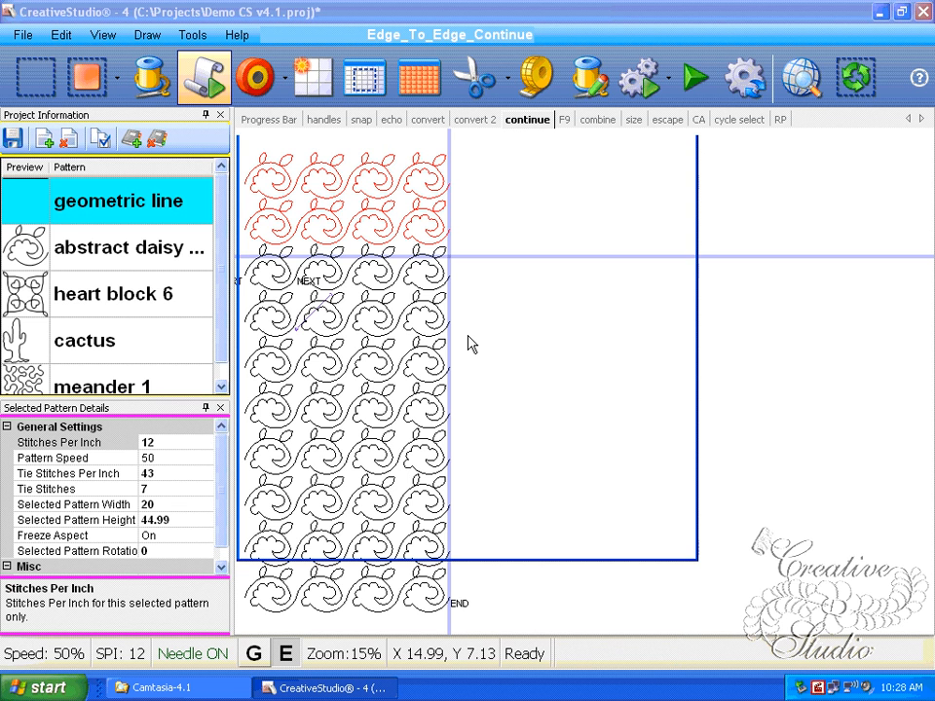
pyautogui.press('Return')
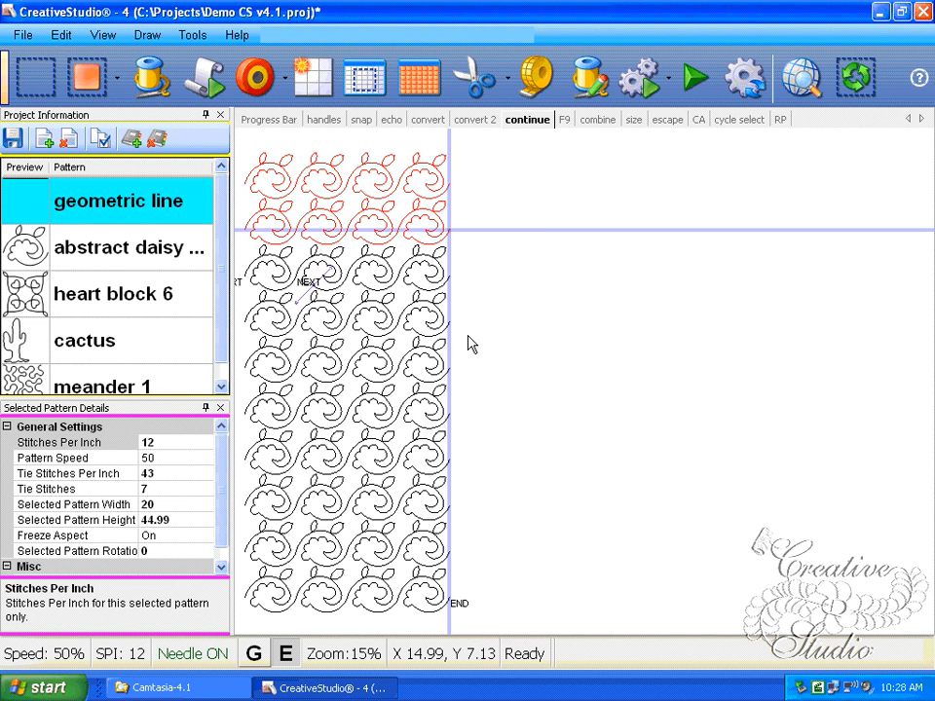
pyautogui.press('Return')
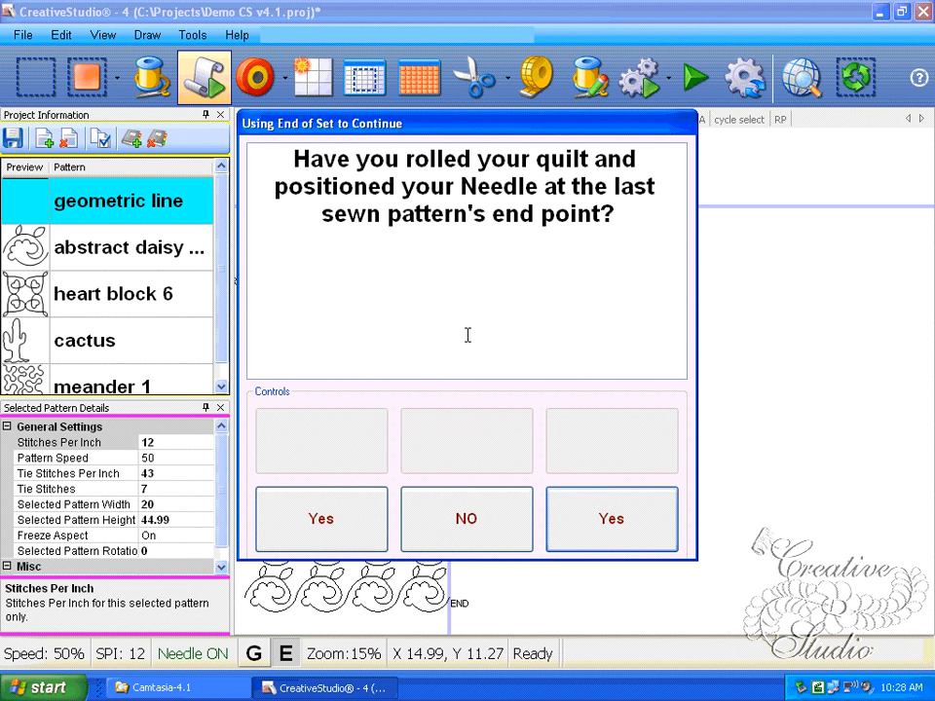
pyautogui.press('Return')
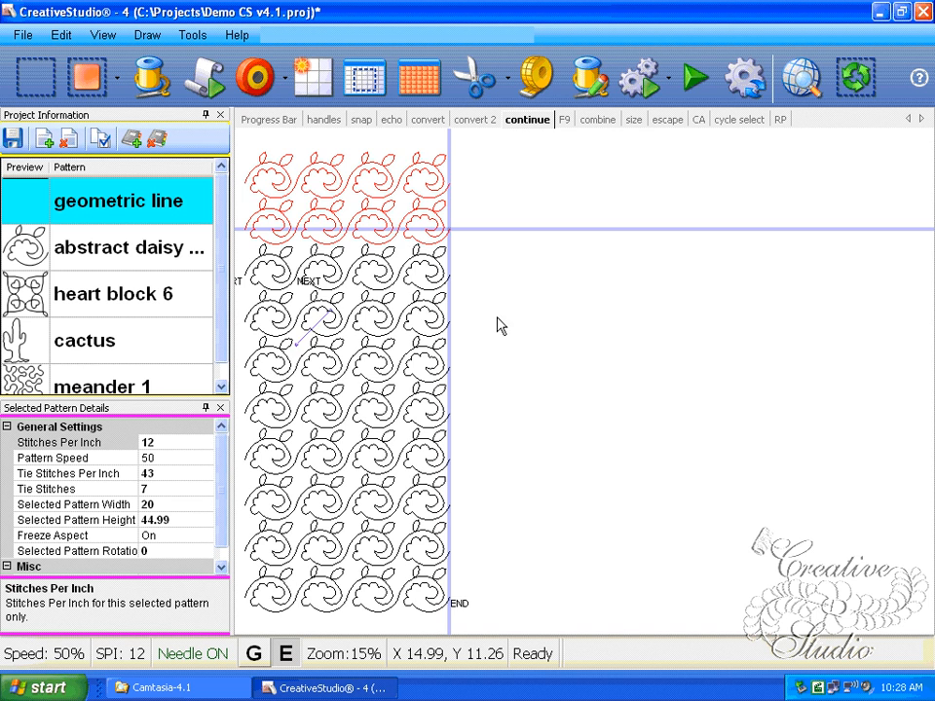
# Step: Add a new quilt group named test to the project
pyautogui.moveTo(317, 387); pyautogui.dragTo(310, 573)
pyautogui.scroll(1, 300, 574)
pyautogui.scroll(2, 292, 575)
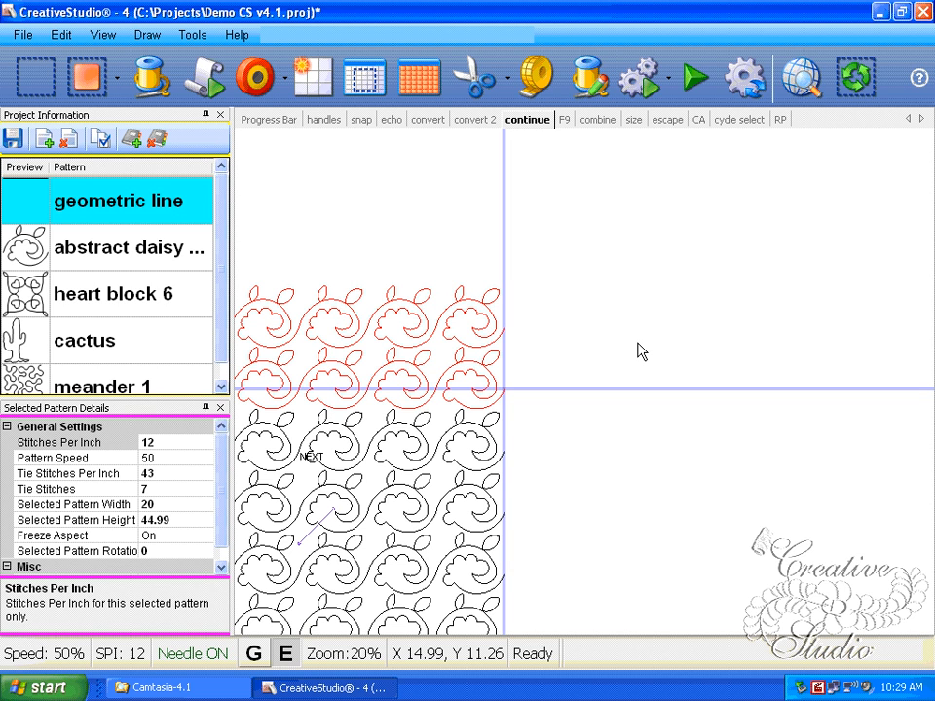
pyautogui.click(135, 144)
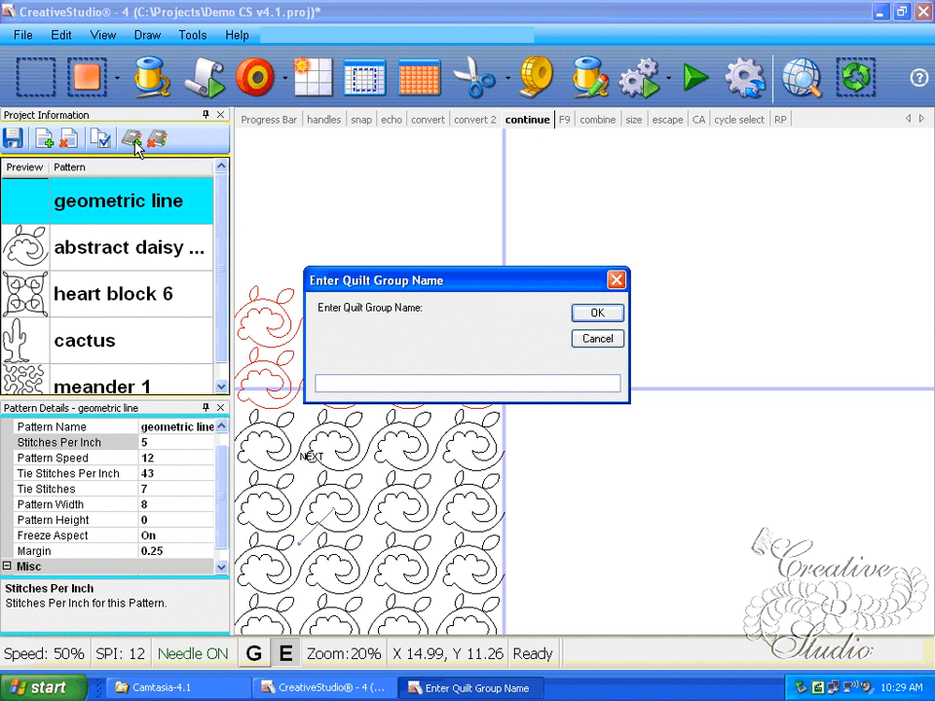
pyautogui.write('test')
pyautogui.press('Return')
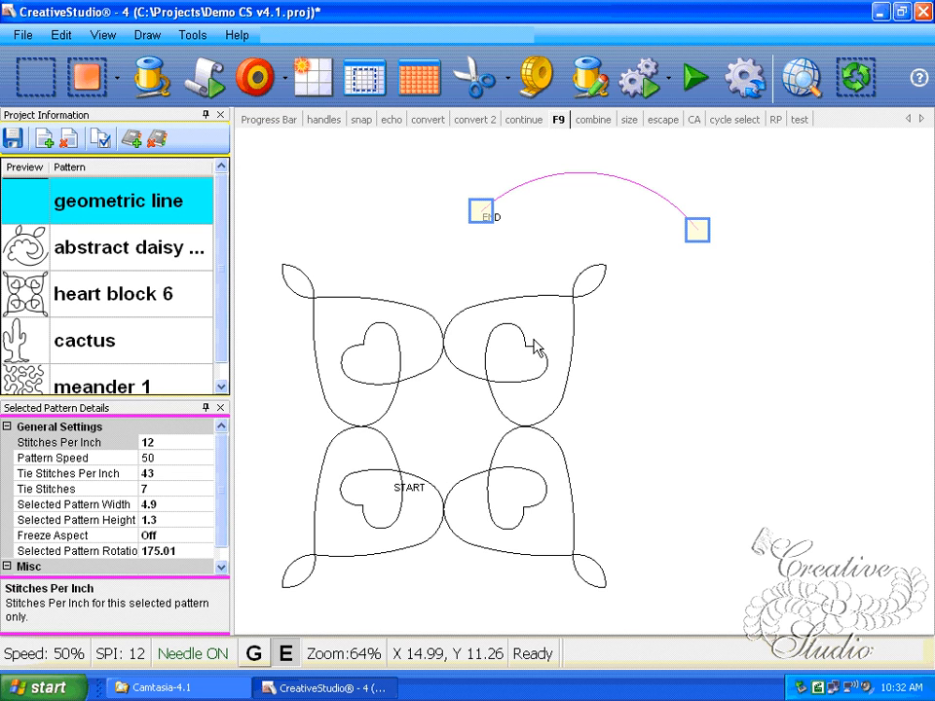
pyautogui.click(534, 341)
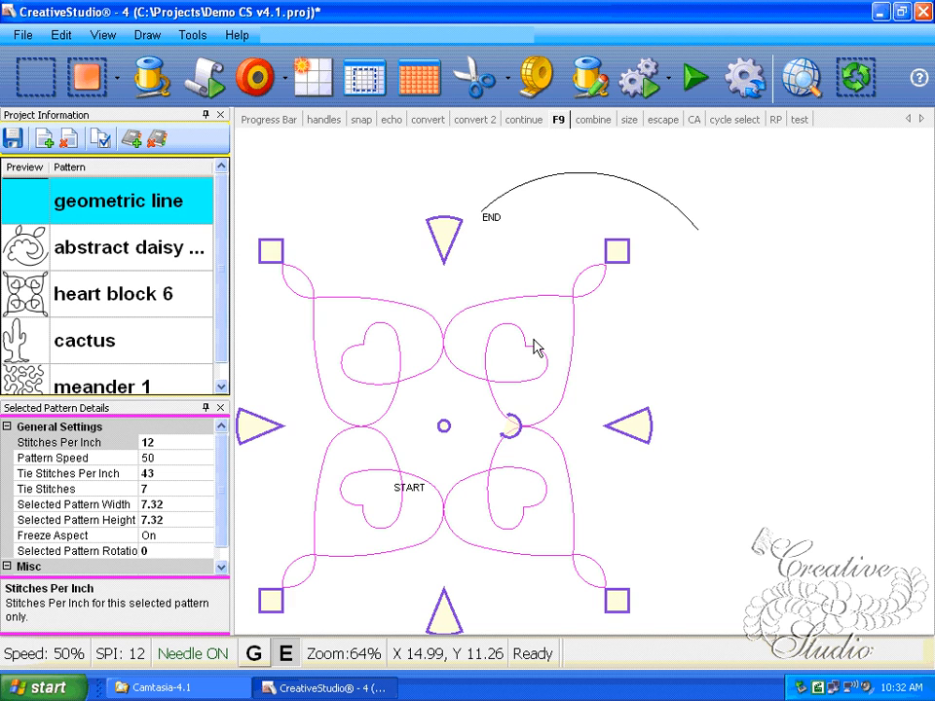
pyautogui.click(636, 401)
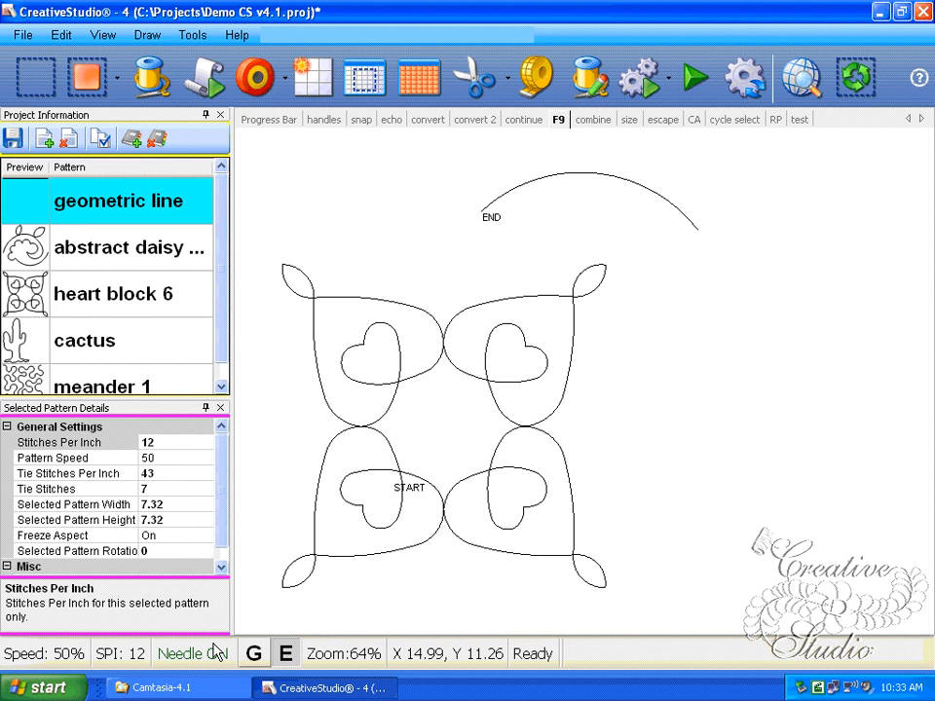
# Step: Toggle the needle off and on several times, leaving it on
pyautogui.click(185, 36)
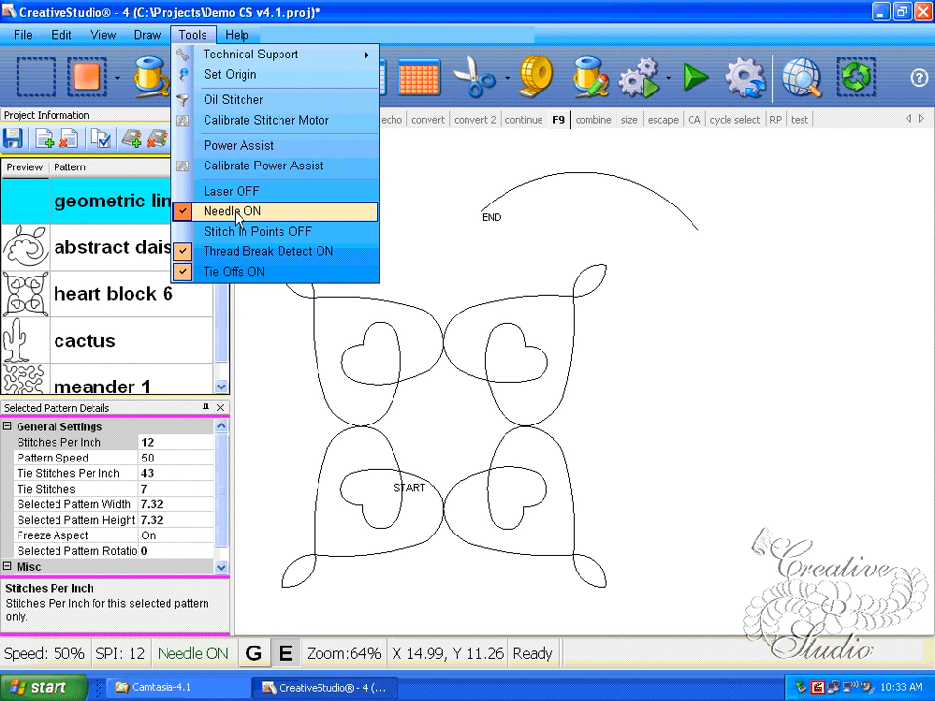
pyautogui.click(191, 211)
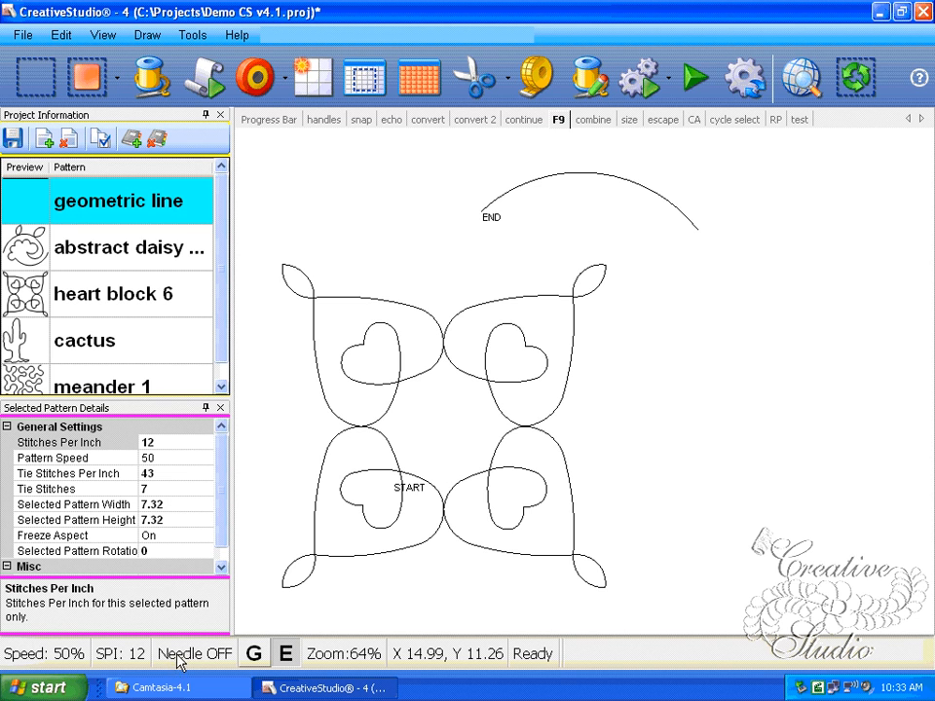
pyautogui.click(192, 34)
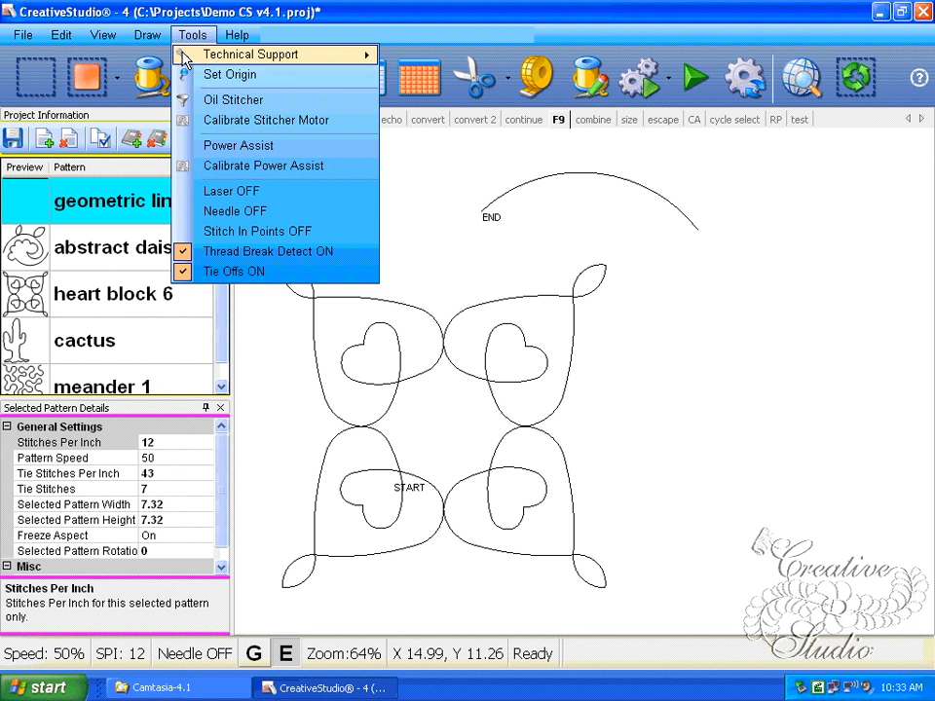
pyautogui.click(234, 211)
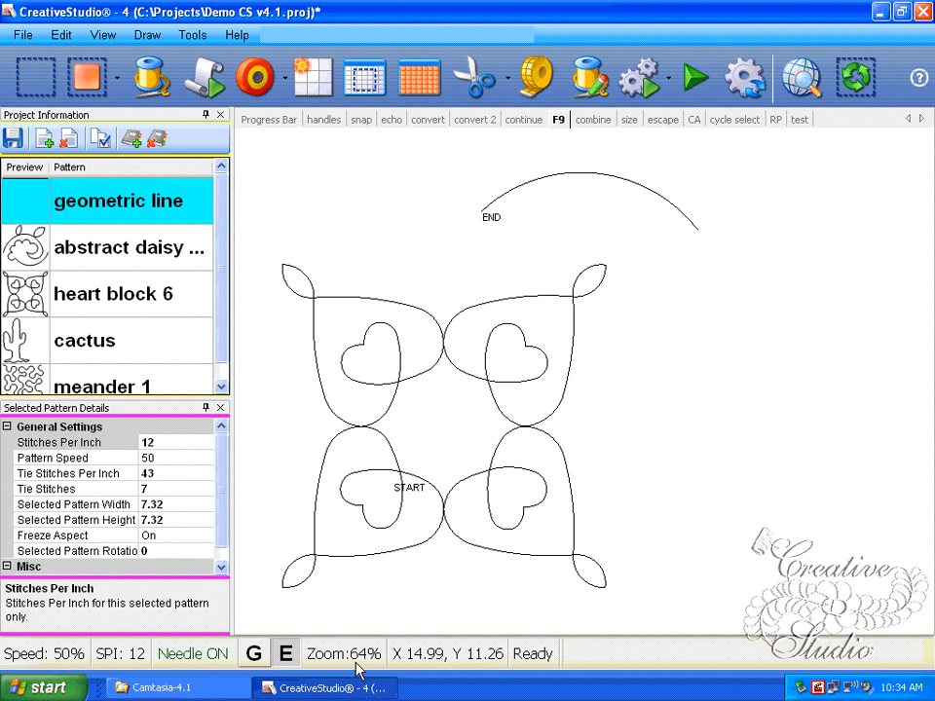
pyautogui.click(184, 664)
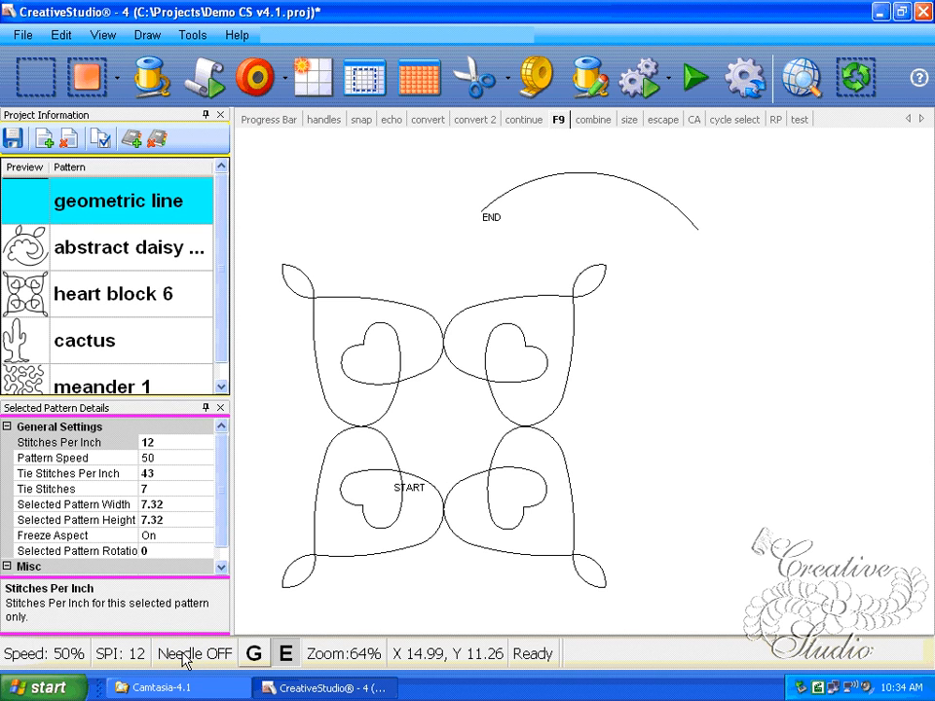
pyautogui.click(184, 663)
pyautogui.click(185, 659)
pyautogui.click(185, 660)
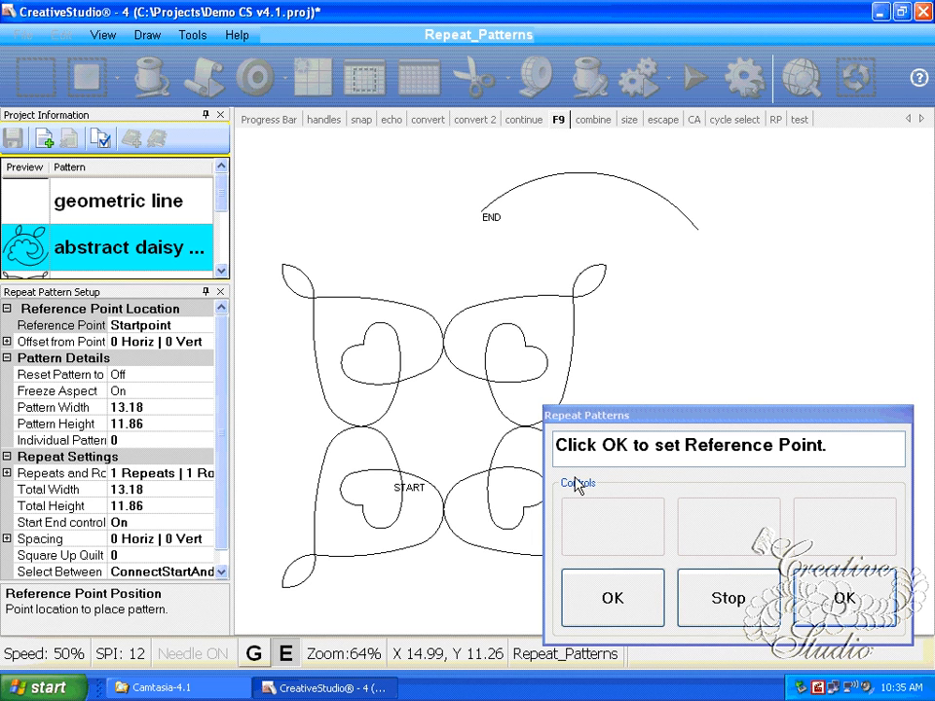
# Step: Cancel the Repeat Patterns setup for the abstract daisy border, and stop it again after a restart
pyautogui.click(221, 291)
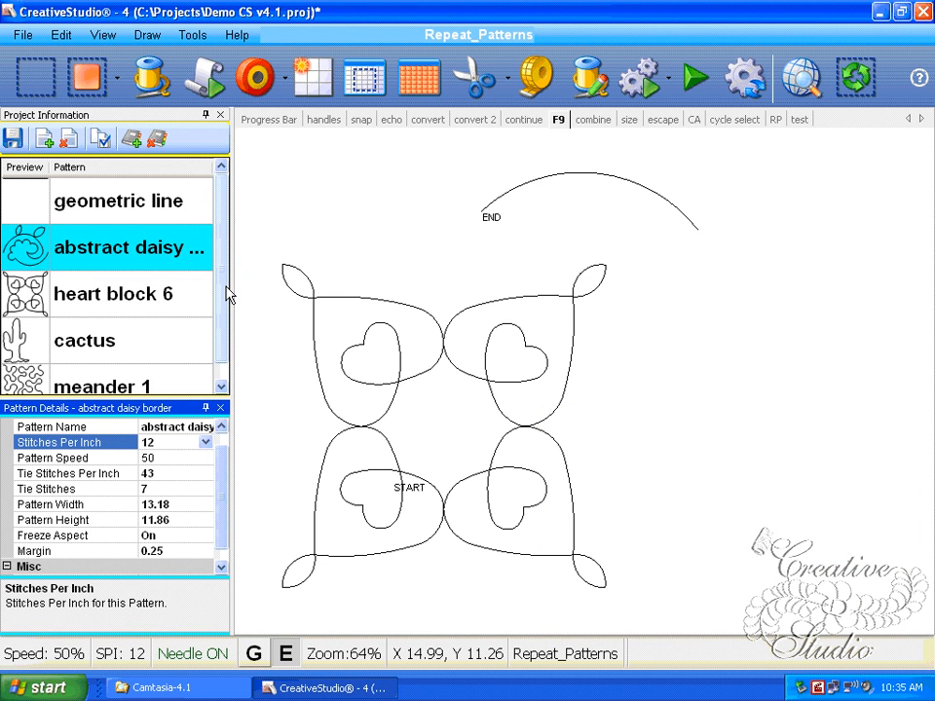
pyautogui.click(311, 77)
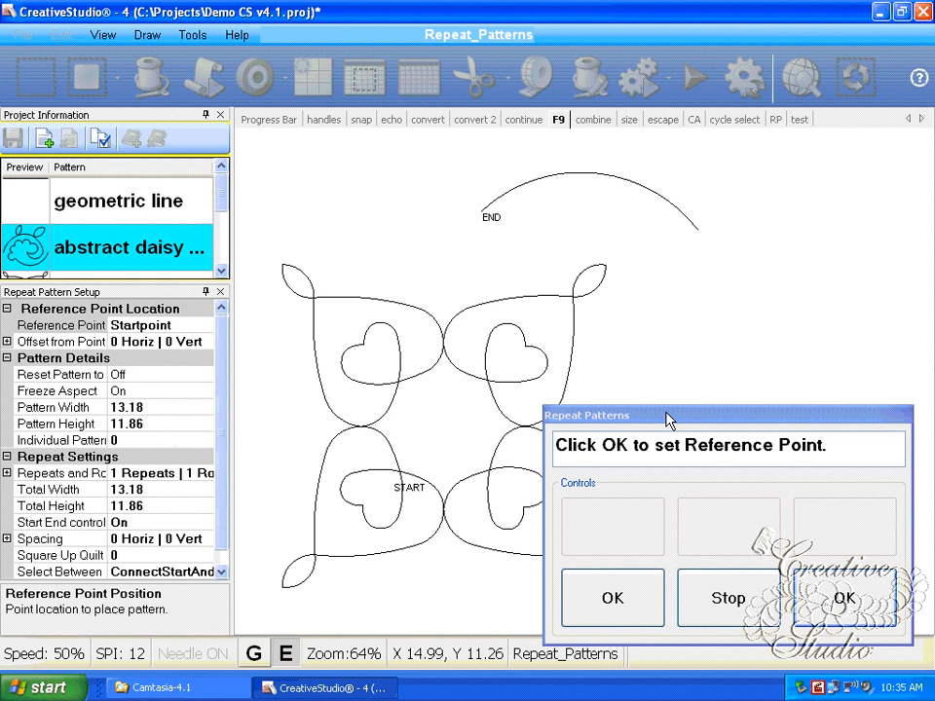
pyautogui.click(686, 589)
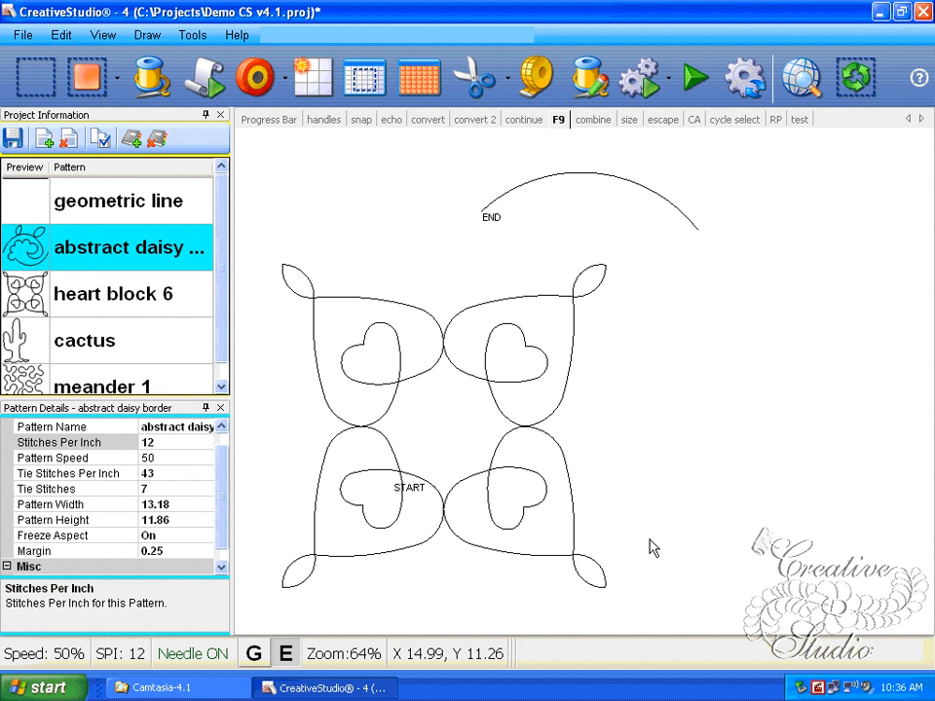
# Step: Draw a multi-pointed curve through four points in the empty area beside the heart block
pyautogui.hotkey('alt', 'c')
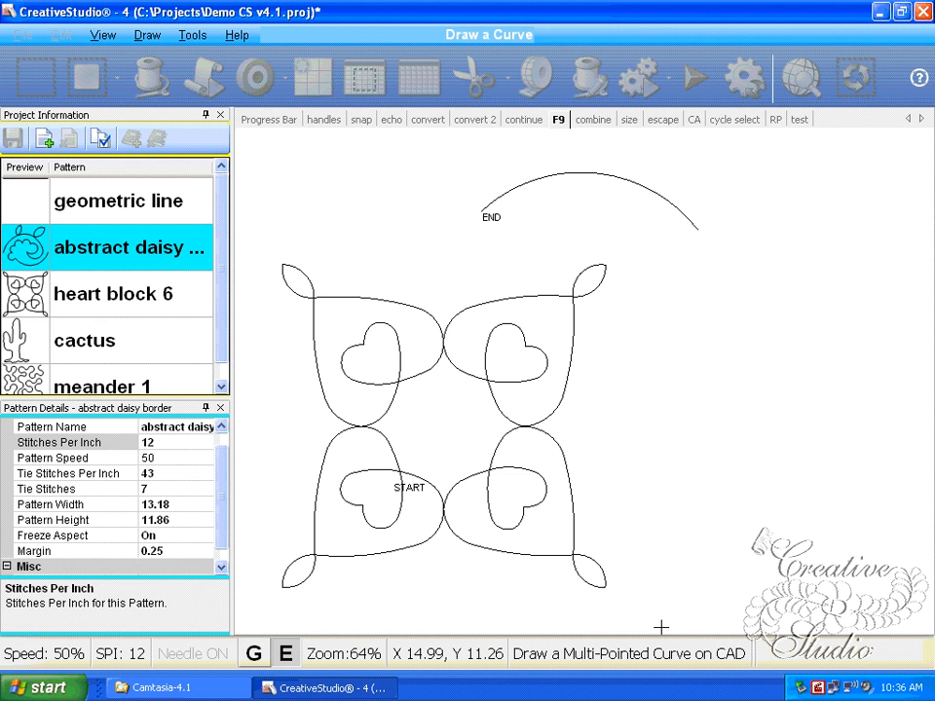
pyautogui.click(635, 565)
pyautogui.click(686, 488)
pyautogui.click(674, 452)
pyautogui.click(663, 437)
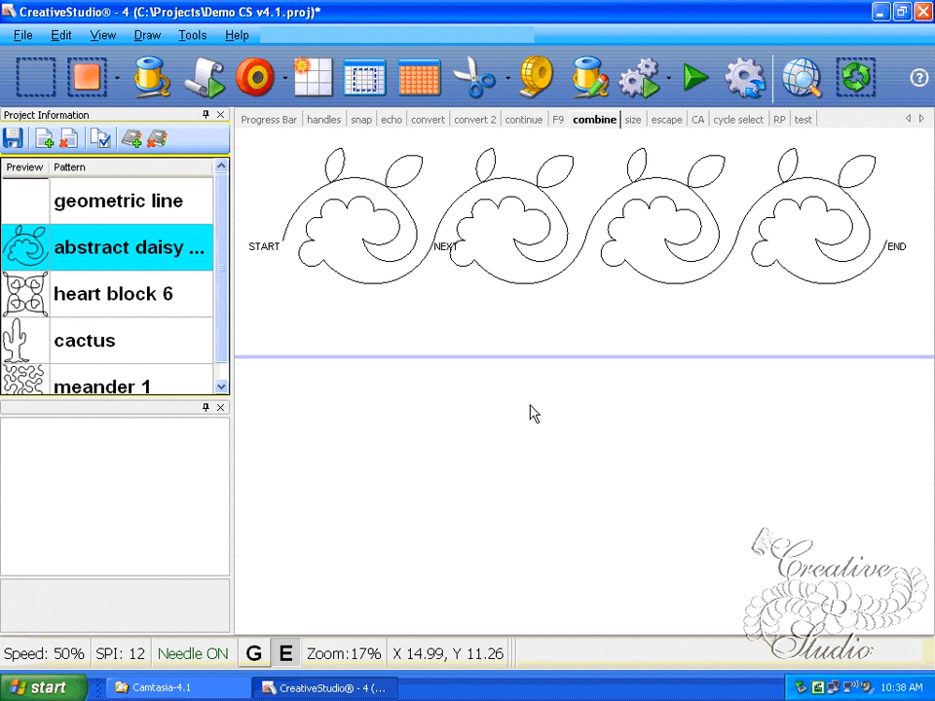
# Step: Display the daisy border's sewing order, and try combining the two middle daisy patterns into one group
pyautogui.press('F9')
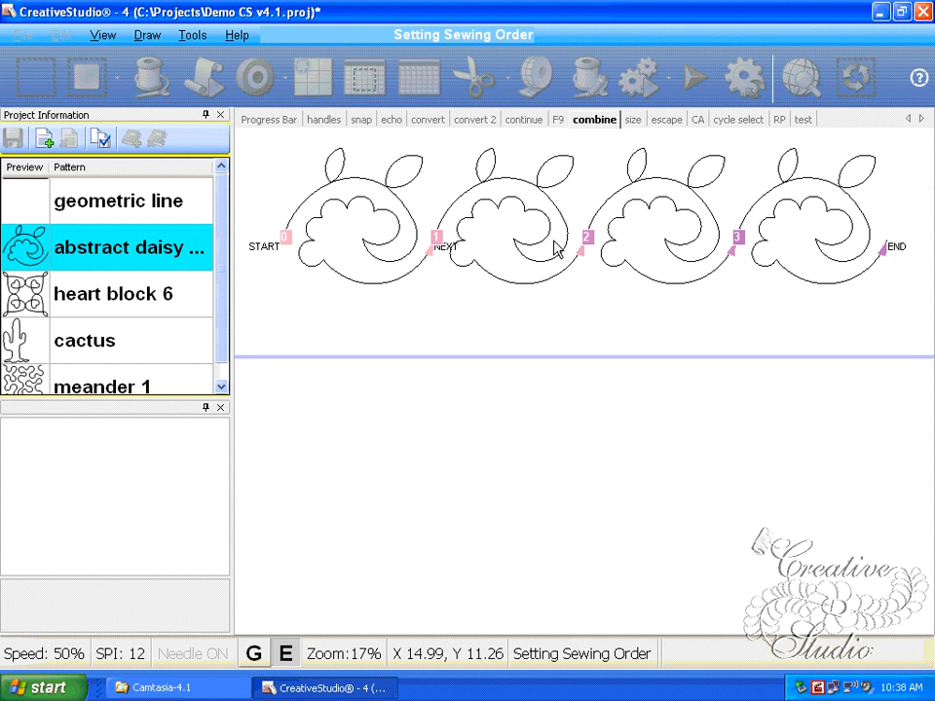
pyautogui.press('Escape')
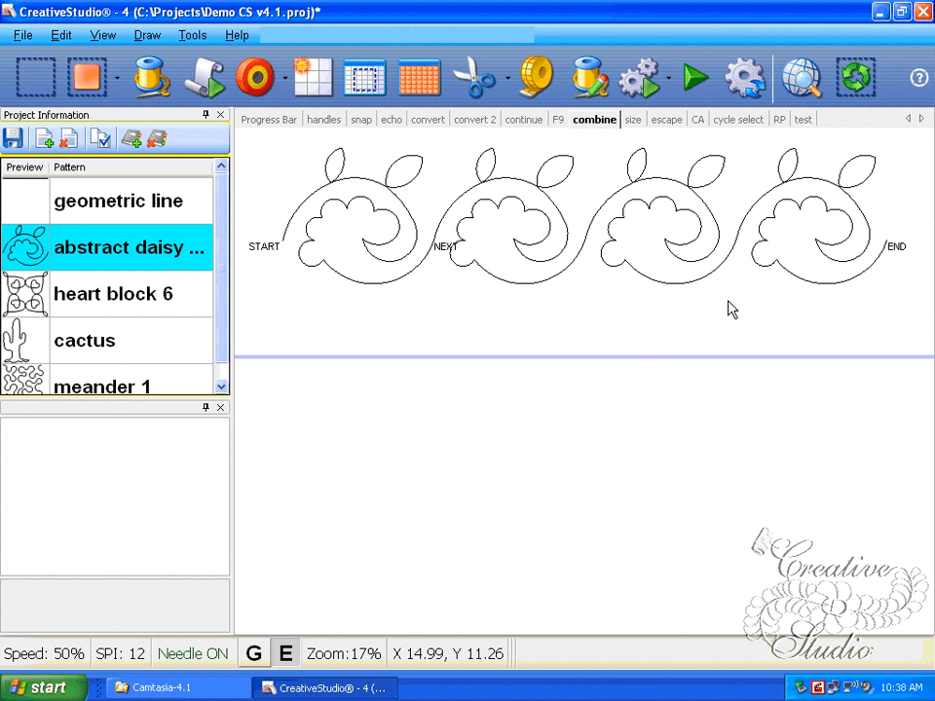
pyautogui.click(682, 338)
pyautogui.moveTo(682, 338); pyautogui.dragTo(503, 200)
pyautogui.rightClick(506, 217)
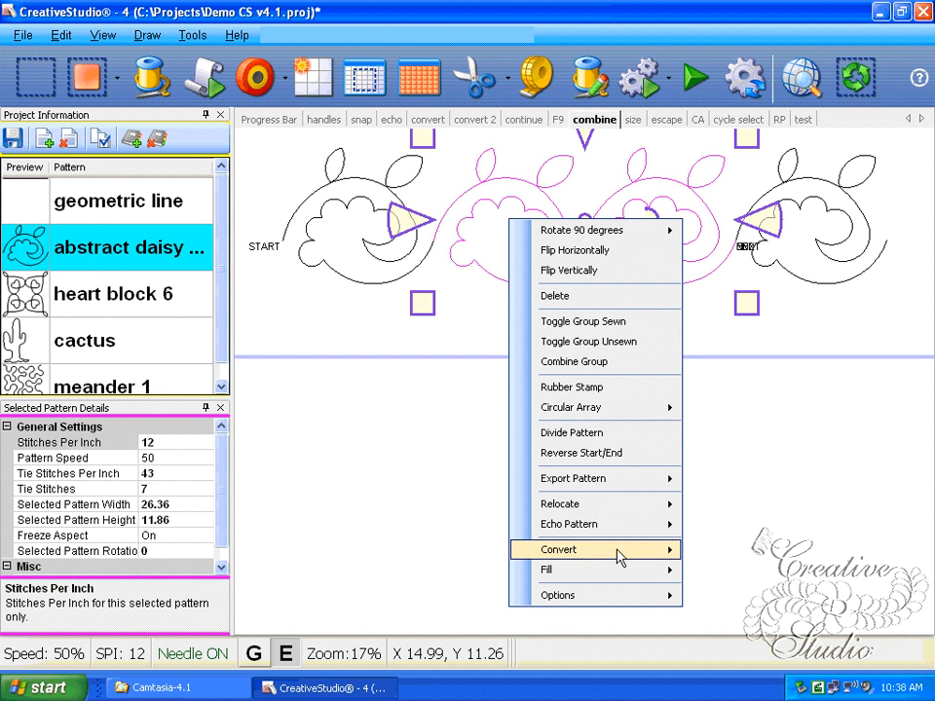
pyautogui.click(620, 364)
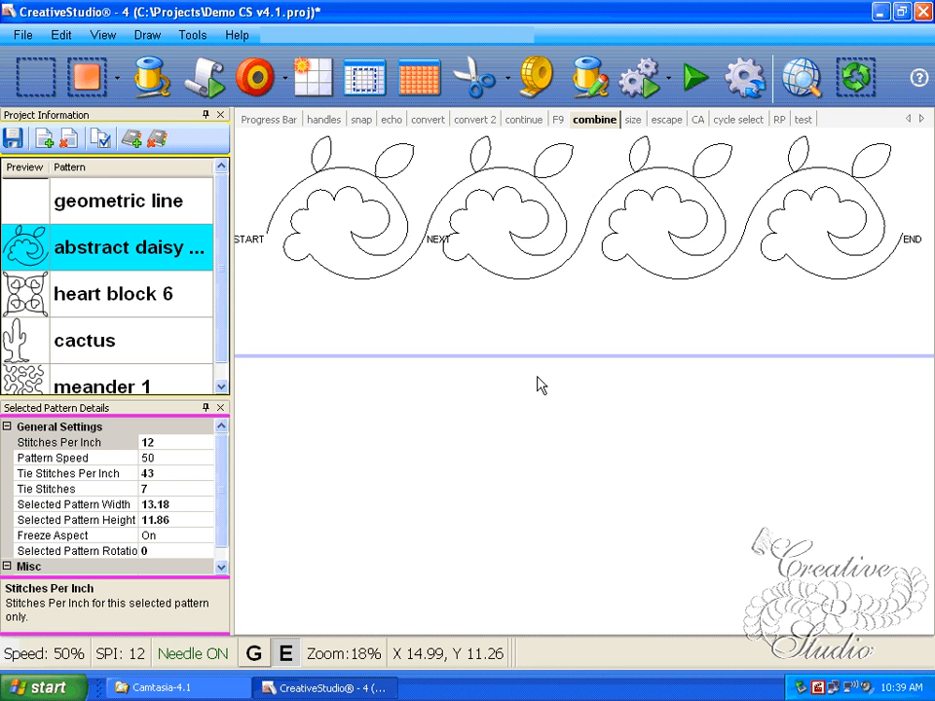
# Step: Recheck the sewing order of the four daisy patterns, and combine the second and third patterns as a group
pyautogui.press('F9')
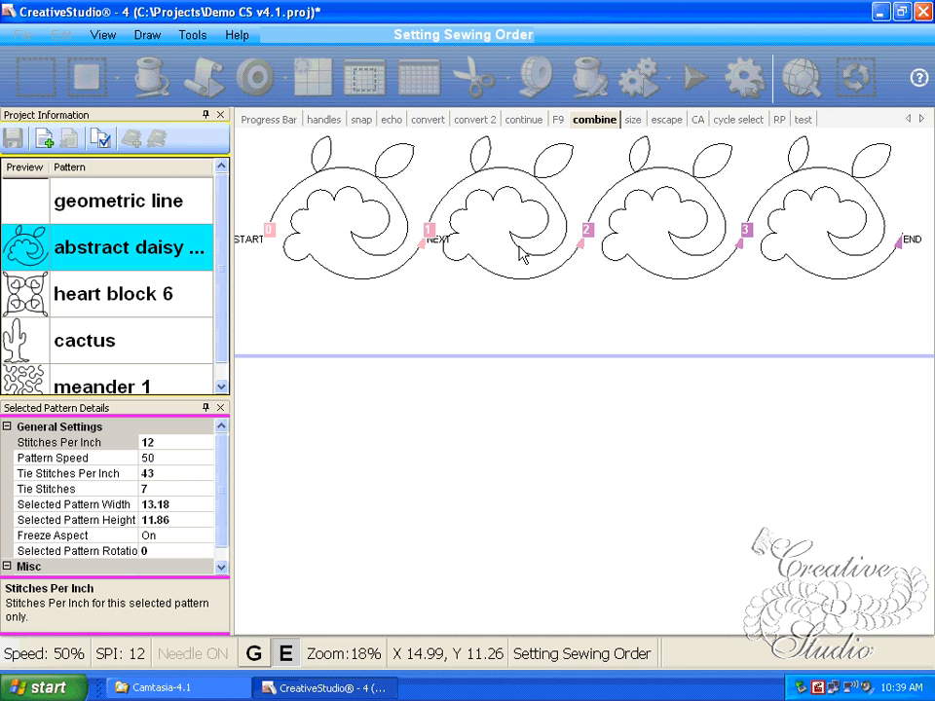
pyautogui.rightClick(605, 303)
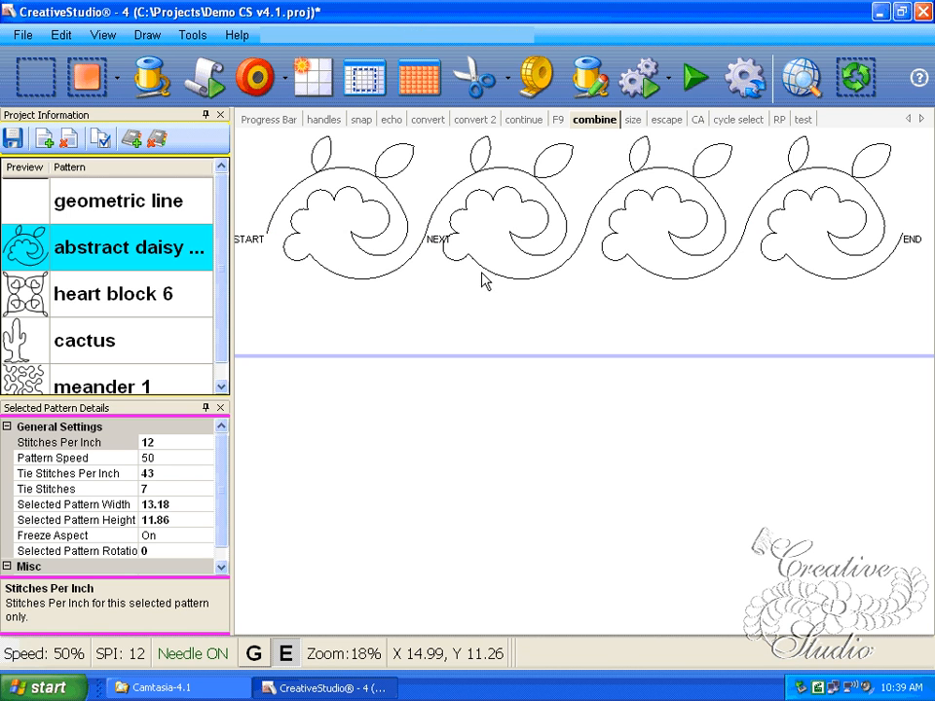
pyautogui.moveTo(727, 355); pyautogui.dragTo(493, 231)
pyautogui.rightClick(511, 253)
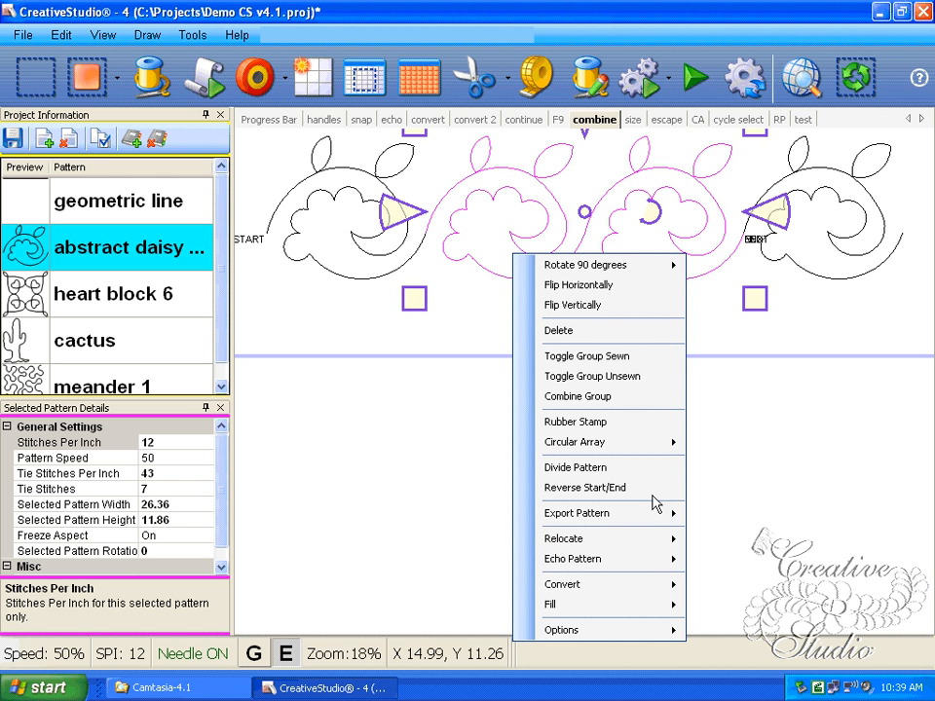
pyautogui.click(604, 394)
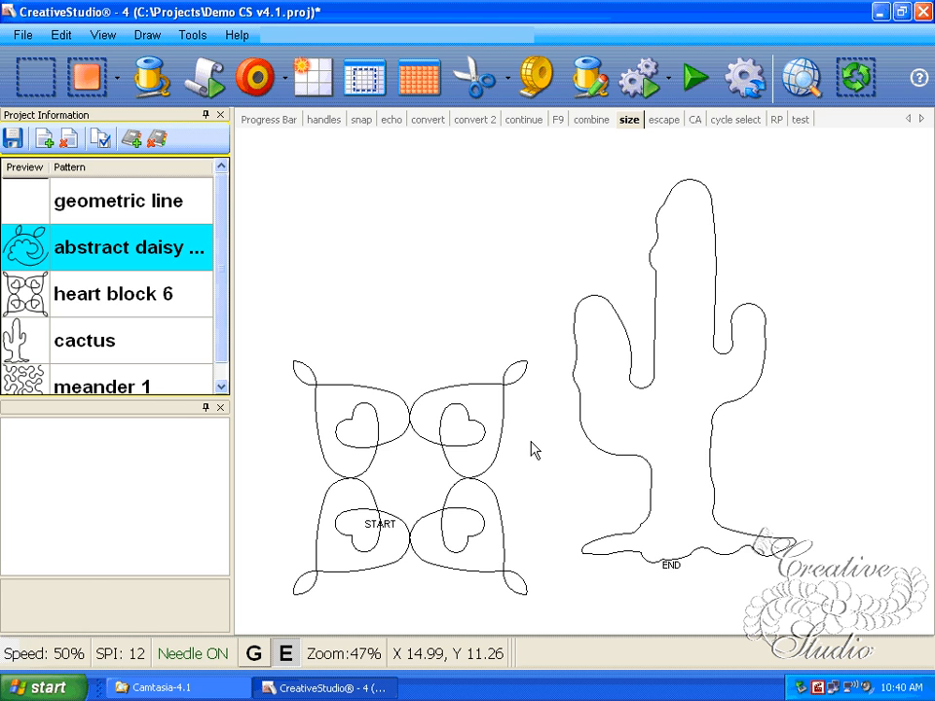
# Step: Scale the heart block down to 0.1 wide and high, and enlarge it back to about 7.54
pyautogui.click(512, 405)
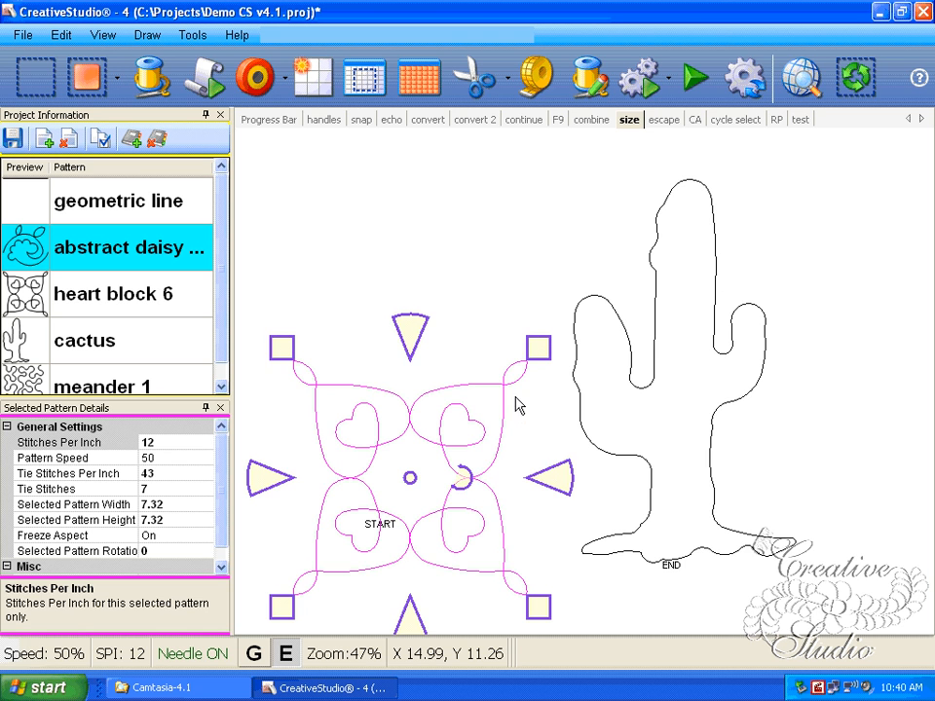
pyautogui.moveTo(538, 353); pyautogui.dragTo(289, 611)
pyautogui.scroll(2, 289, 611)
pyautogui.scroll(5, 290, 611)
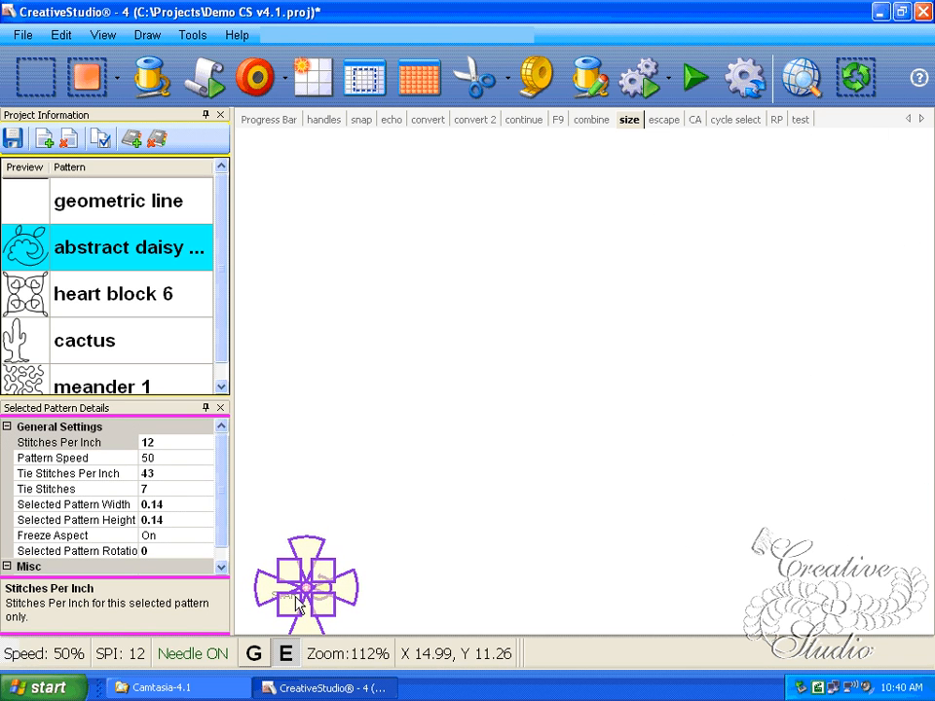
pyautogui.scroll(2, 308, 585)
pyautogui.click(328, 559)
pyautogui.scroll(1, 322, 575)
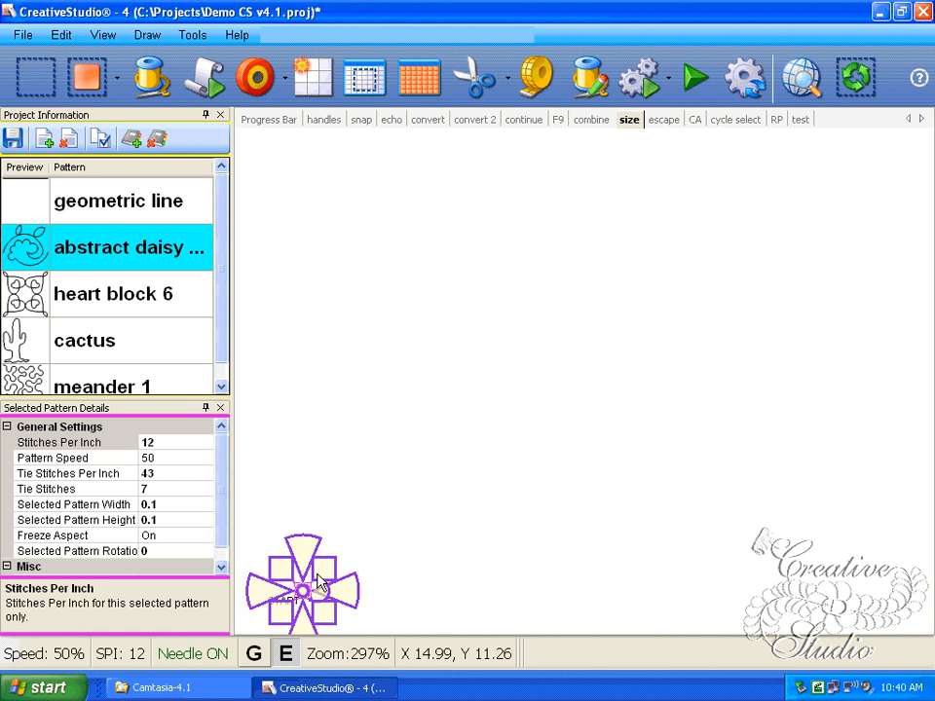
pyautogui.scroll(1, 322, 580)
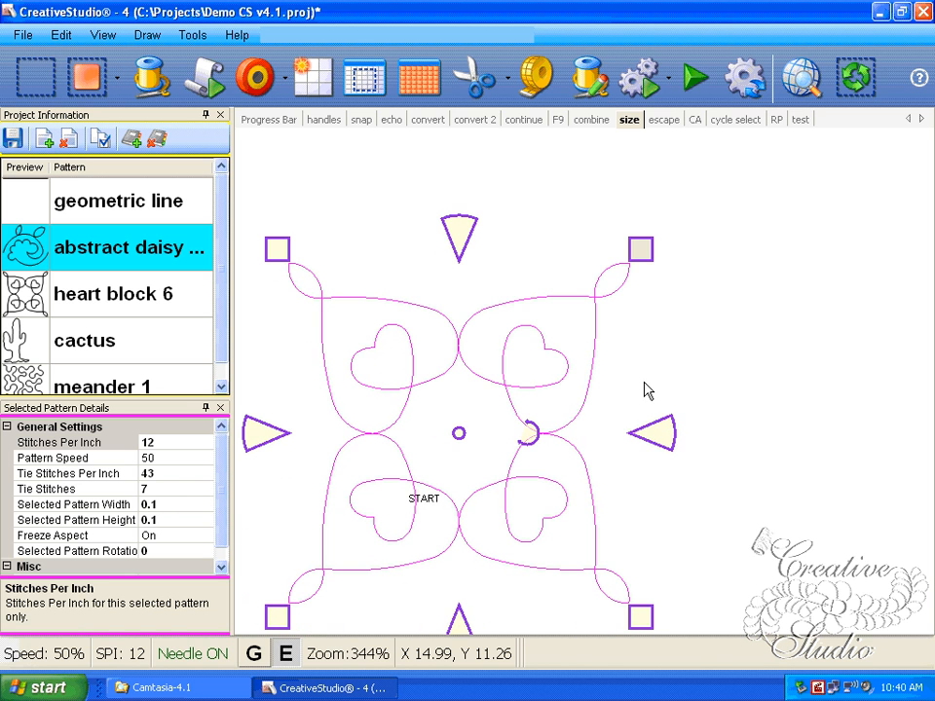
pyautogui.moveTo(515, 505); pyautogui.dragTo(262, 676)
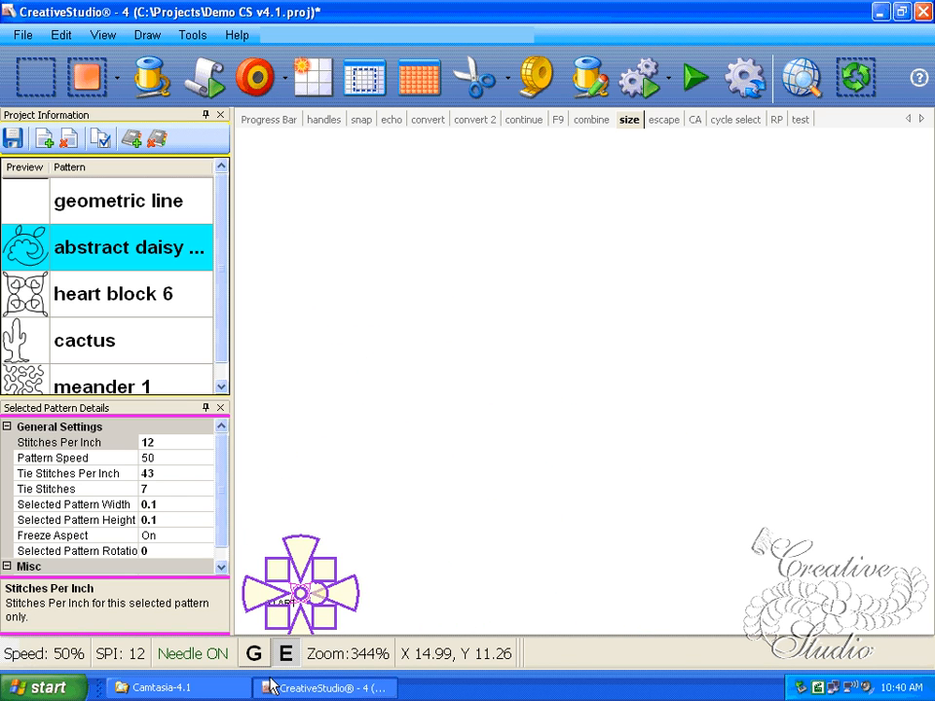
pyautogui.click(414, 555)
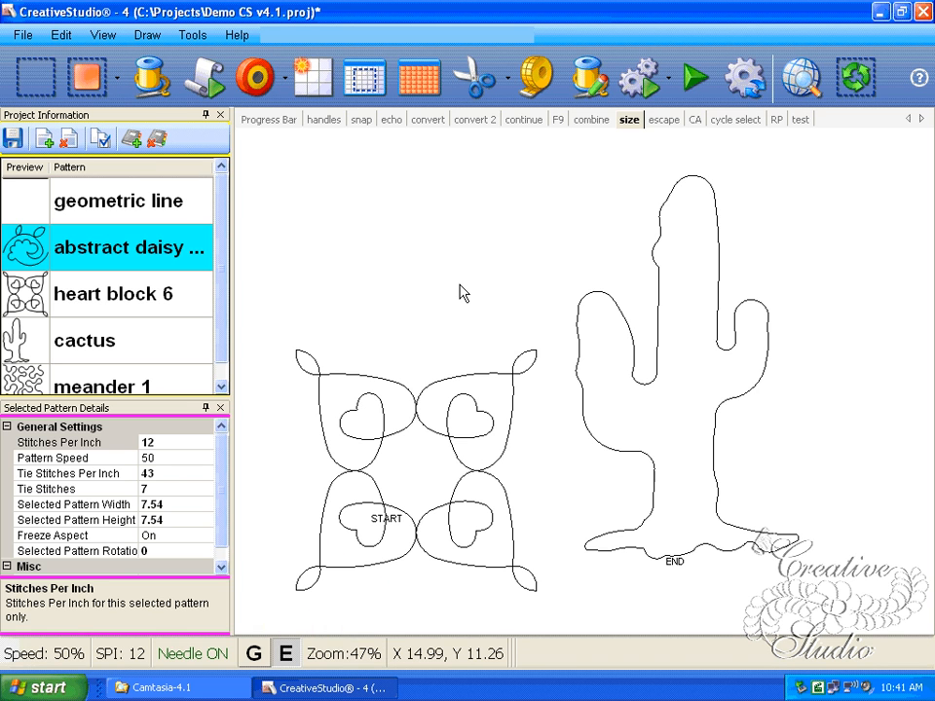
# Step: Start Repeat Patterns for the abstract daisy border and set its pattern width to .05
pyautogui.click(468, 336)
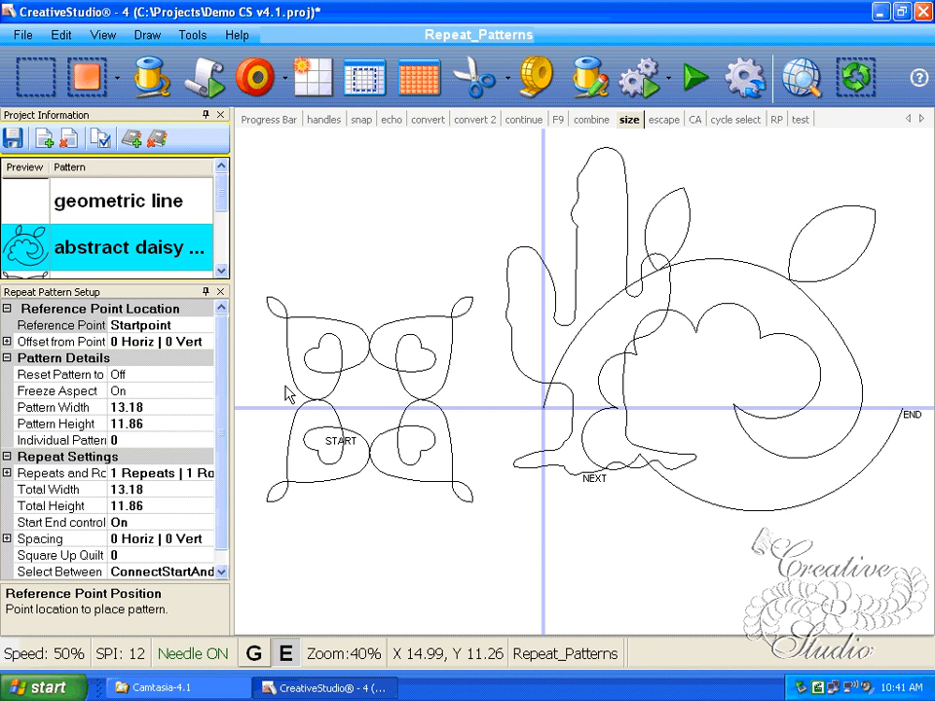
pyautogui.click(172, 408)
pyautogui.click(173, 407)
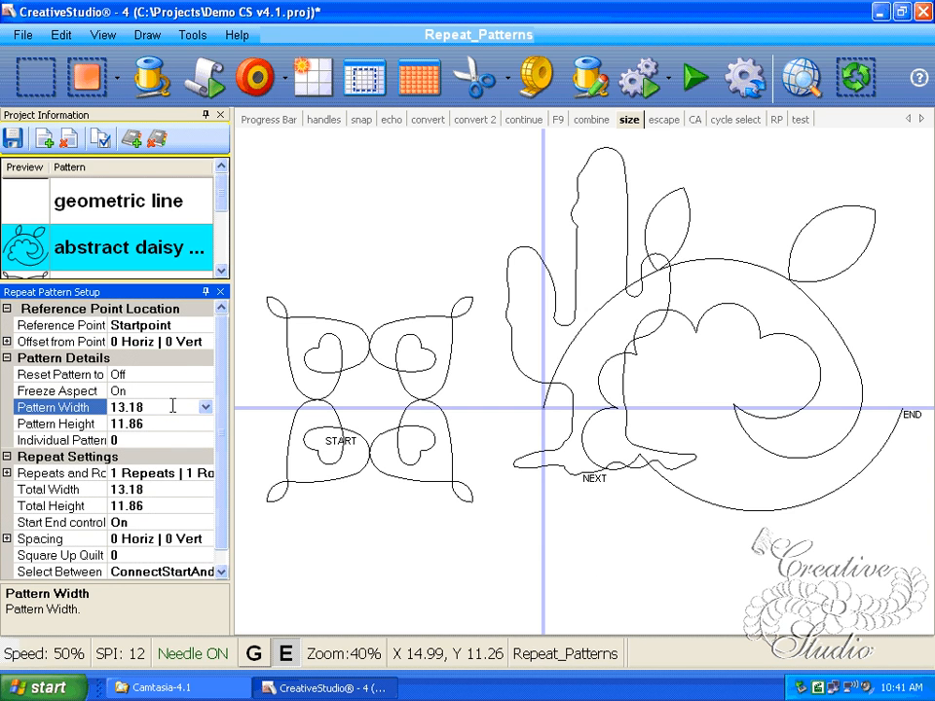
pyautogui.click(173, 408)
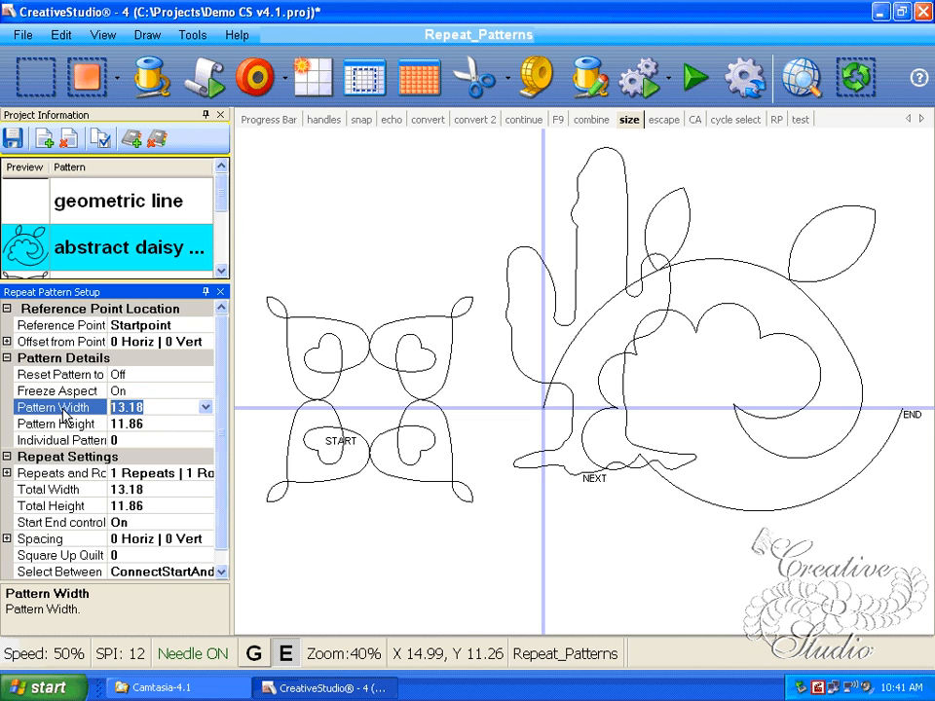
pyautogui.write('.0')
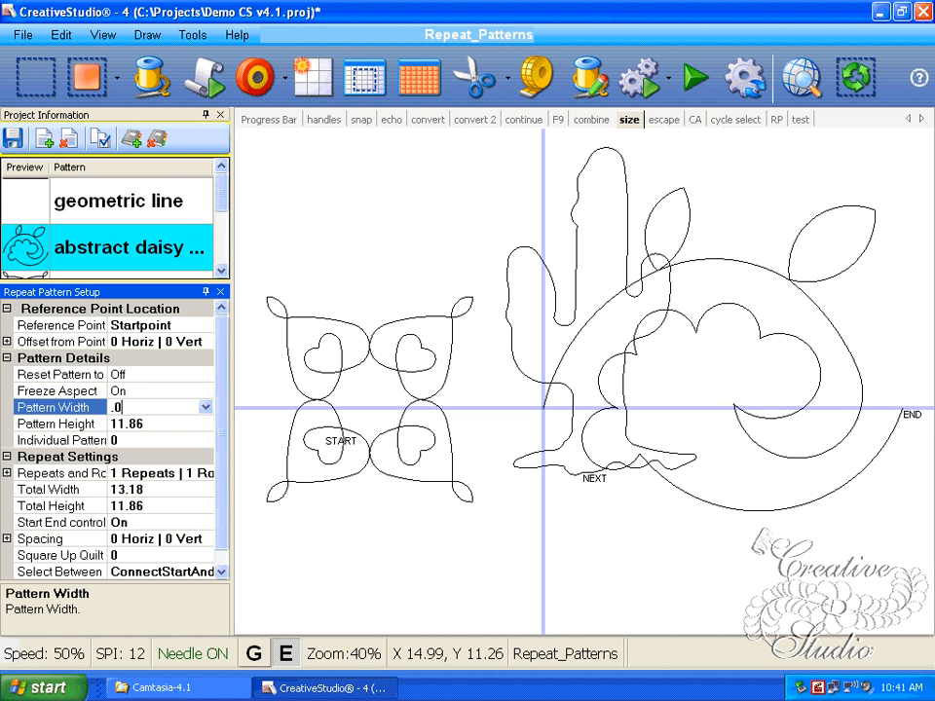
pyautogui.write('5')
pyautogui.press('Return')
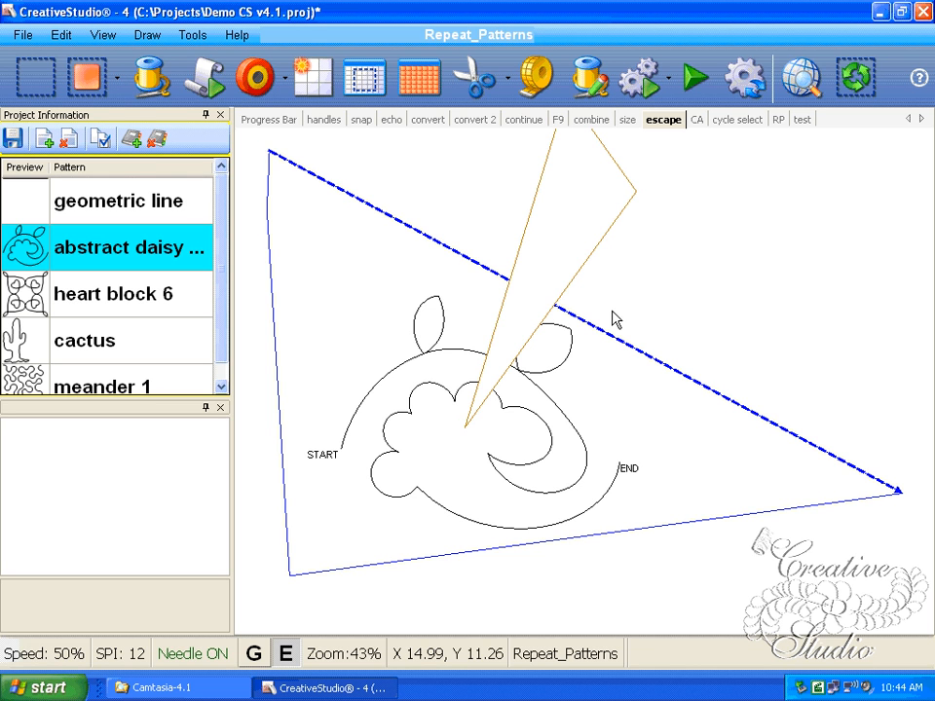
# Step: Select the daisy pattern together with its overlapping boundary shapes and clear the selection, two times
pyautogui.click(499, 362)
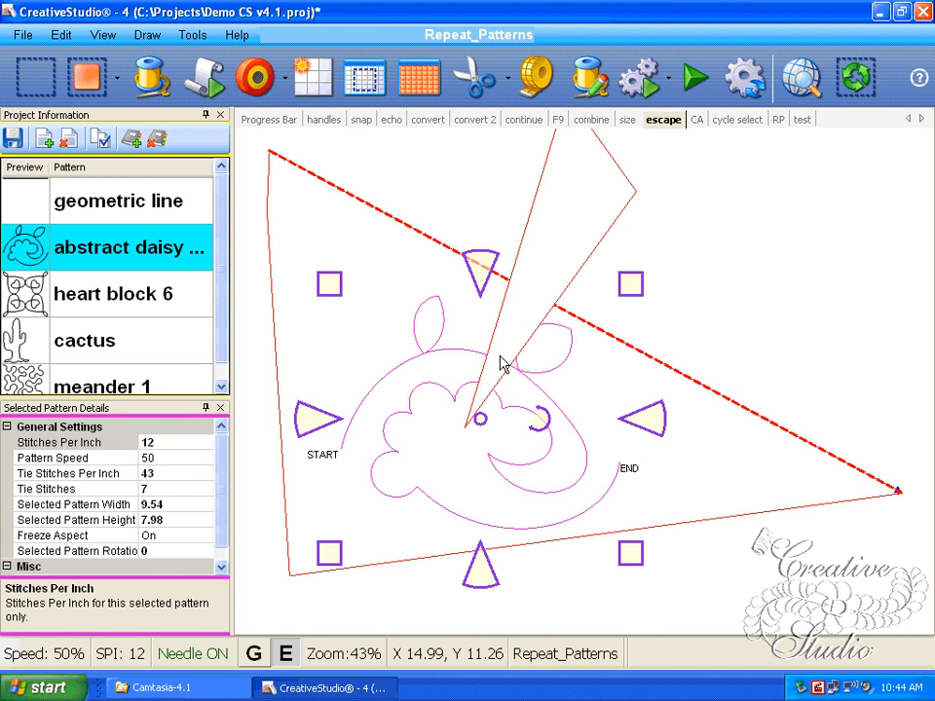
pyautogui.click(787, 251)
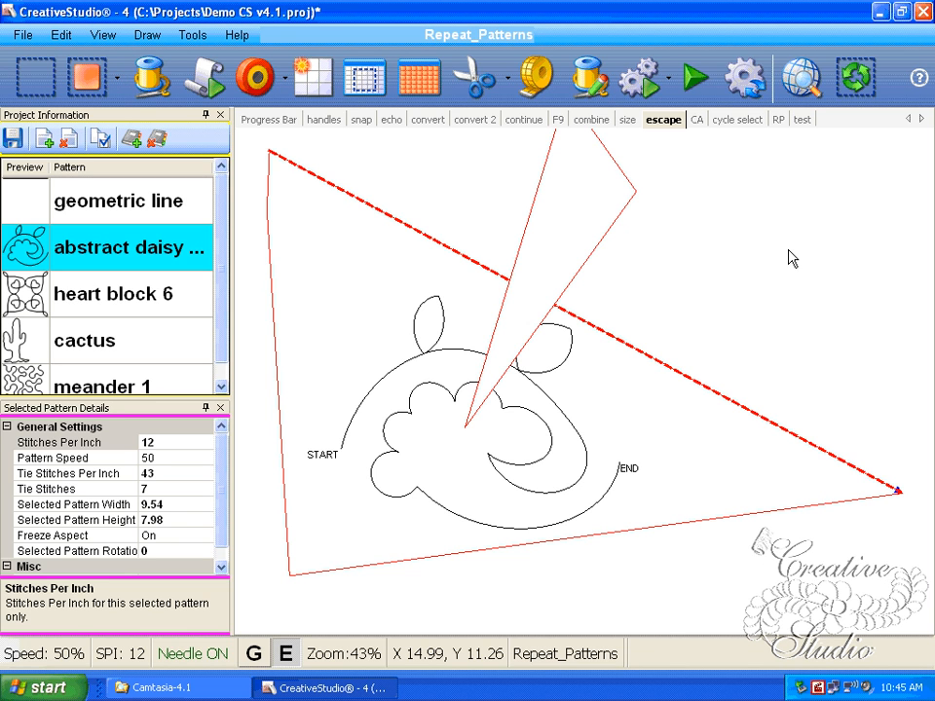
pyautogui.press('Escape')
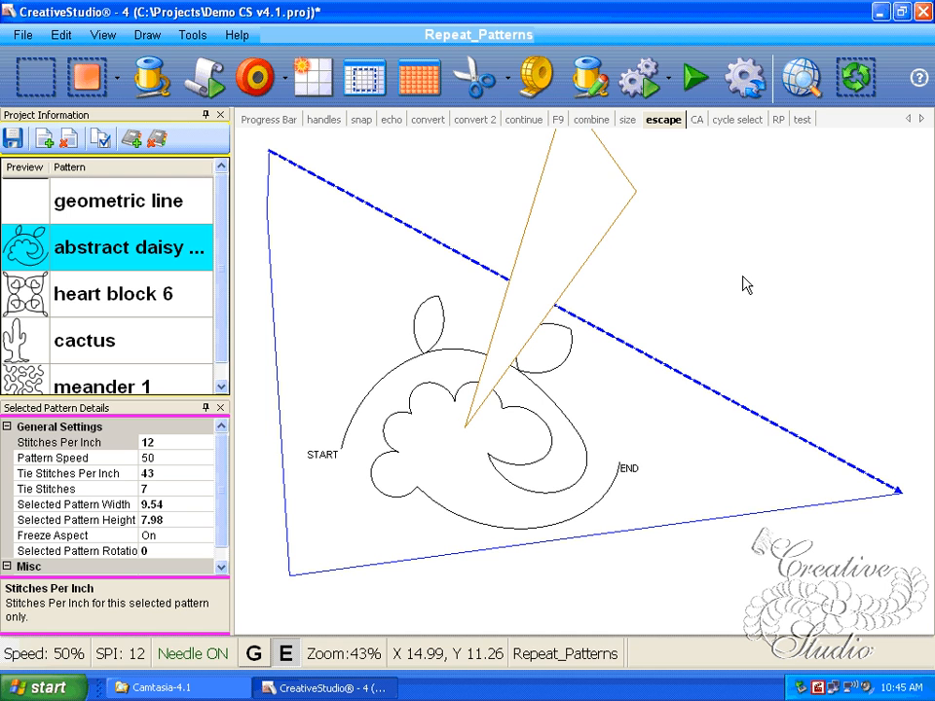
pyautogui.click(499, 371)
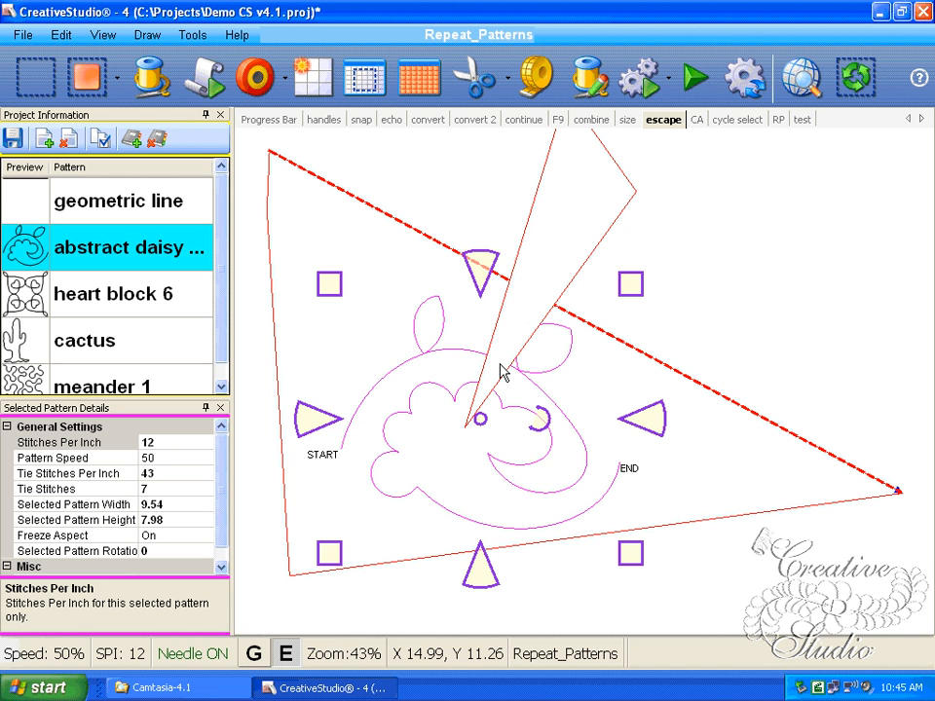
pyautogui.press('Escape')
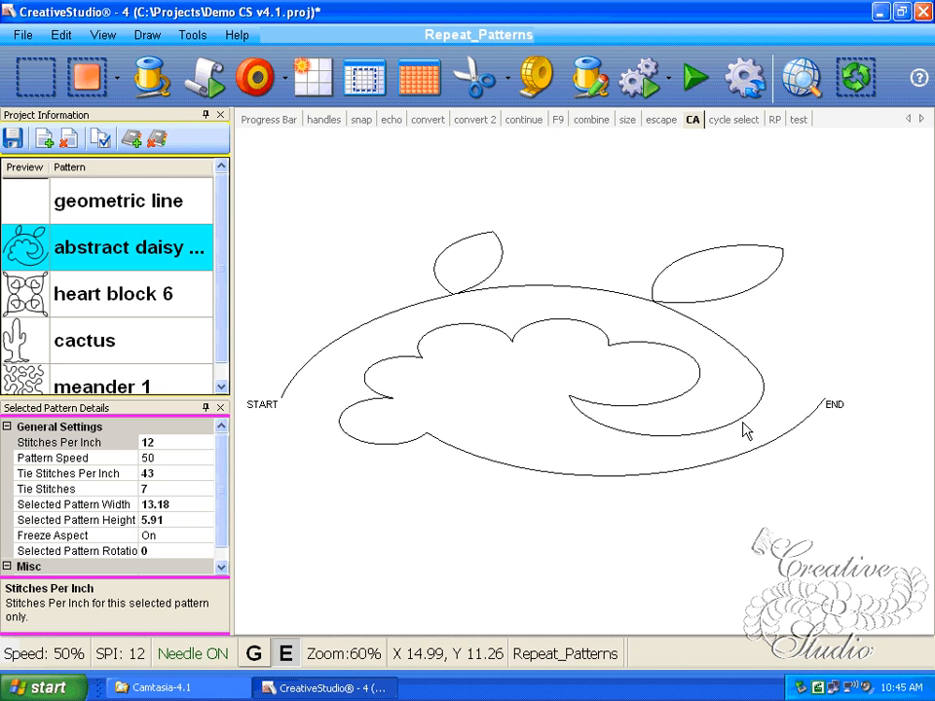
# Step: Create a circular array of the flattened daisy with 3 copies at 90 degrees, centred on its end point
pyautogui.rightClick(742, 425)
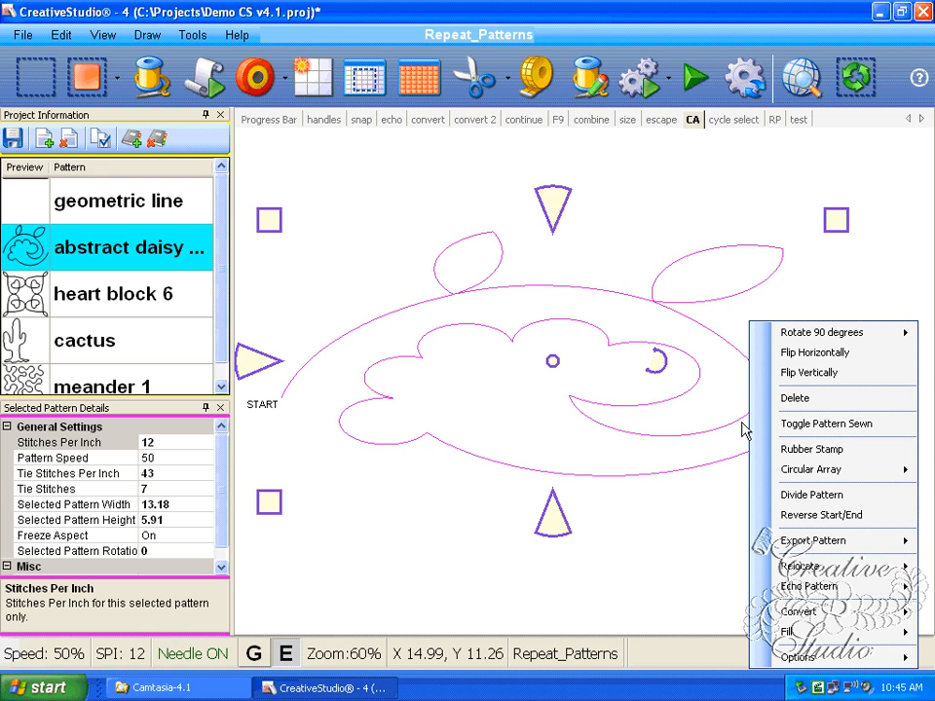
pyautogui.moveTo(848, 562)
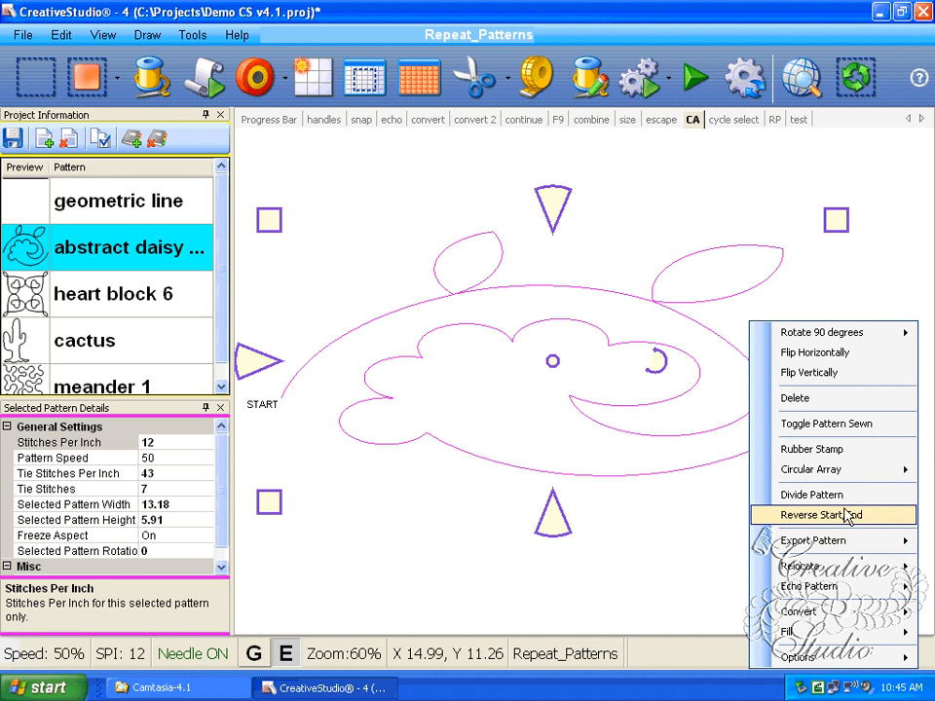
pyautogui.moveTo(838, 478)
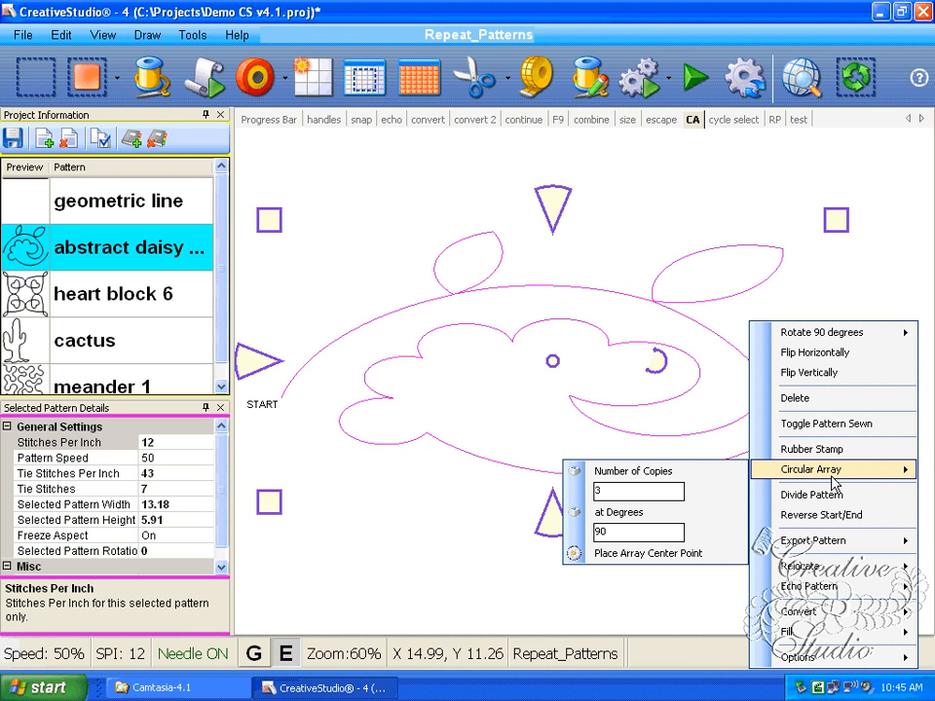
pyautogui.click(694, 553)
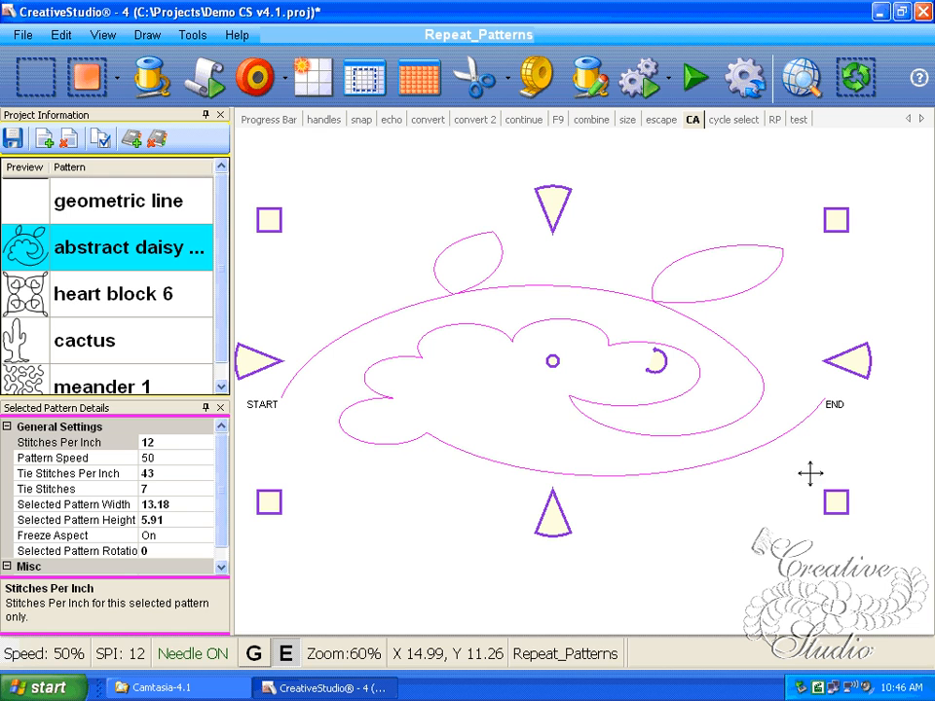
pyautogui.click(826, 402)
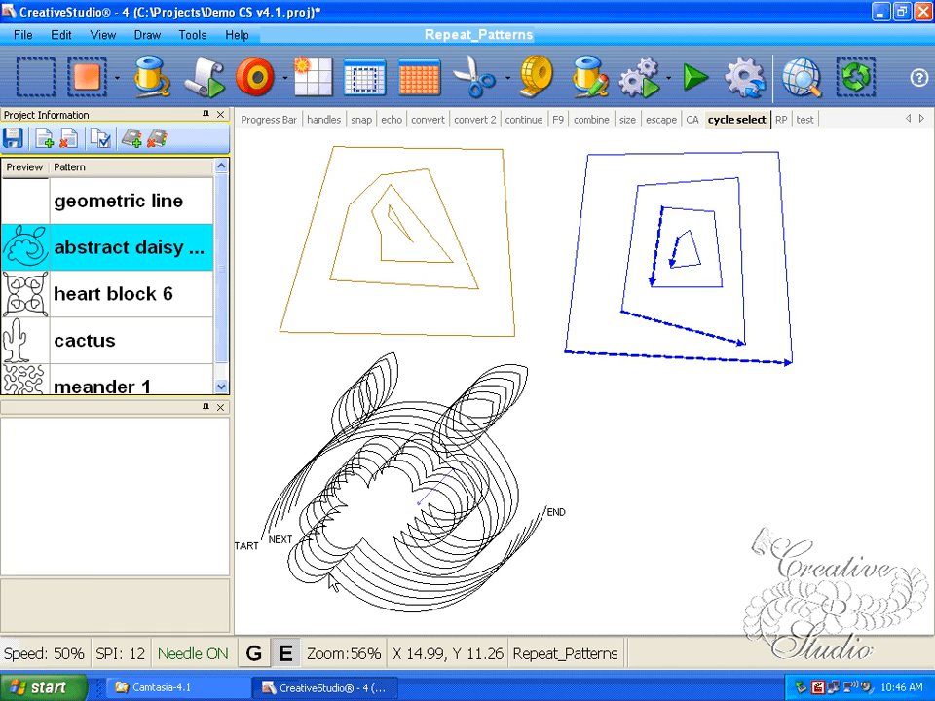
# Step: Cycle the selection through the overlapping daisy copies near their lower-left edges
pyautogui.click(331, 581)
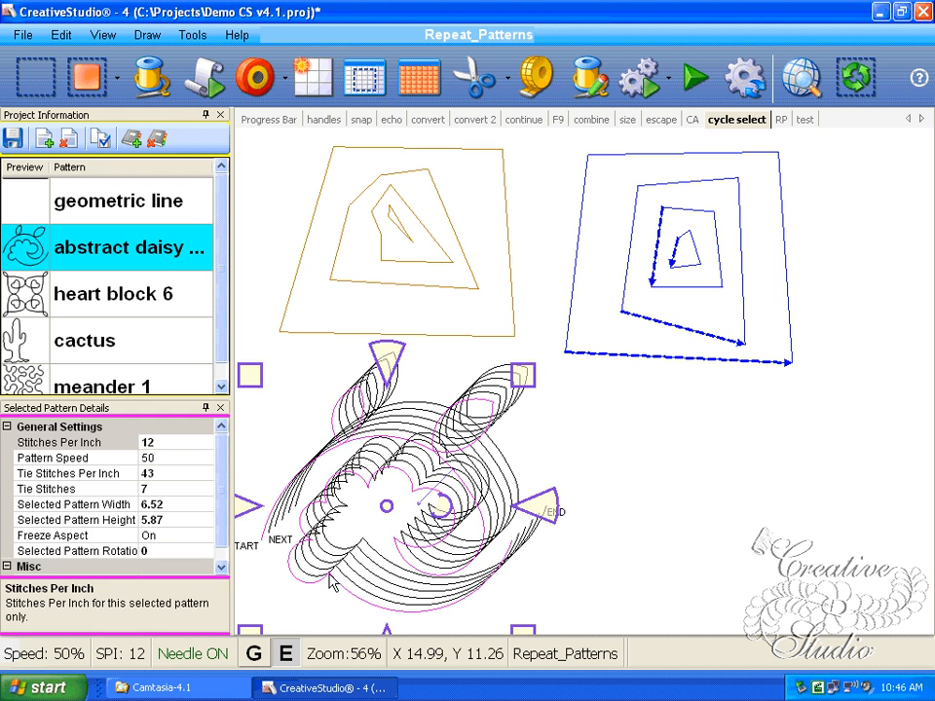
pyautogui.click(333, 571)
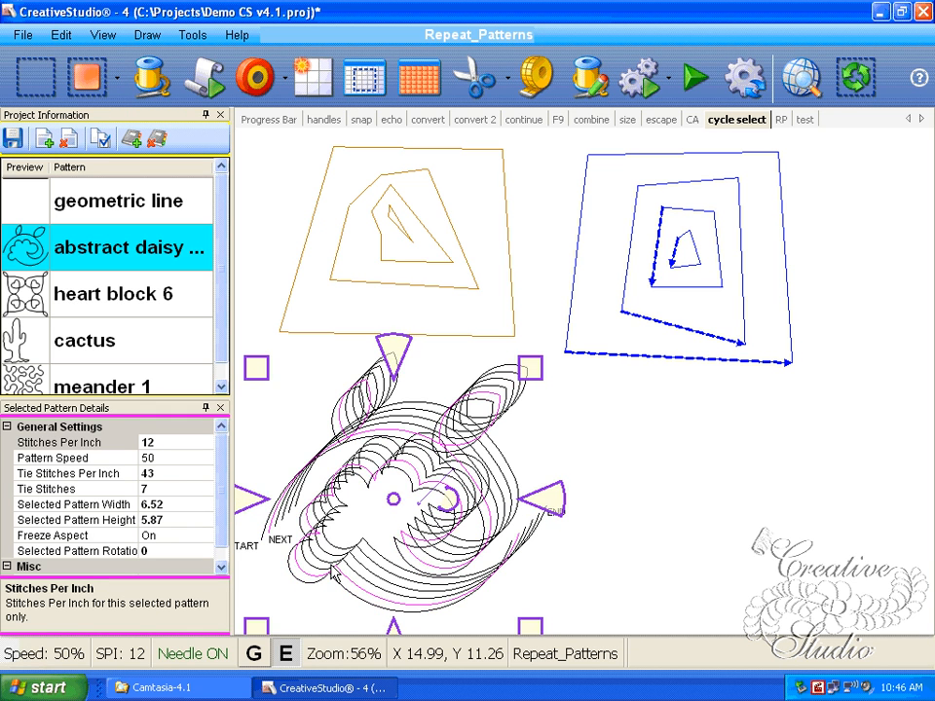
pyautogui.click(343, 556)
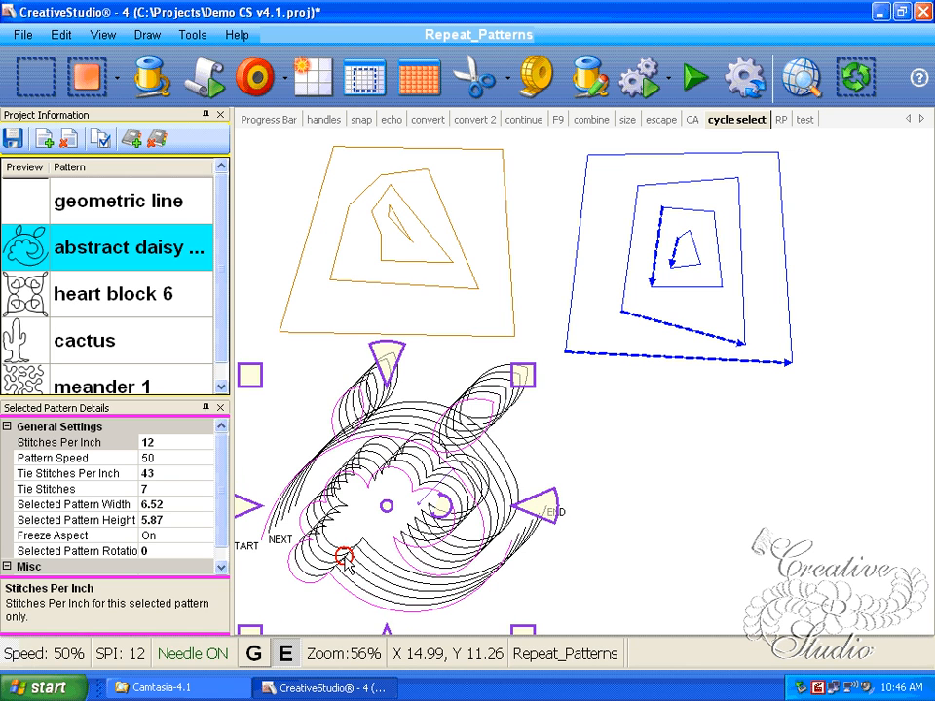
pyautogui.click(344, 561)
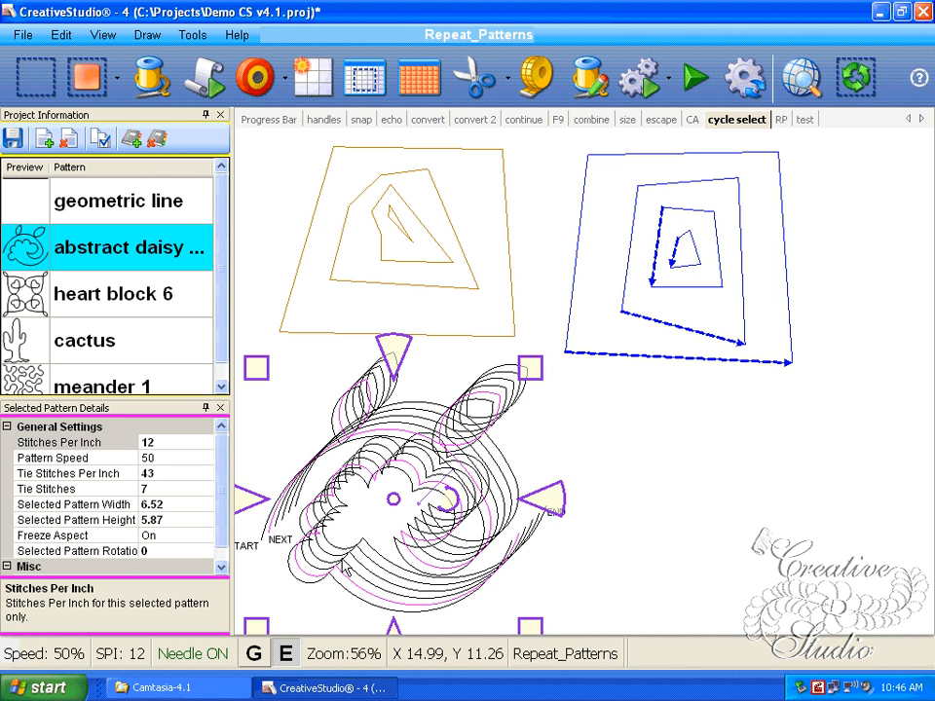
# Step: Step the selection back and forth through all the overlapping daisy copies from one shared point beneath the flower
pyautogui.click(343, 565)
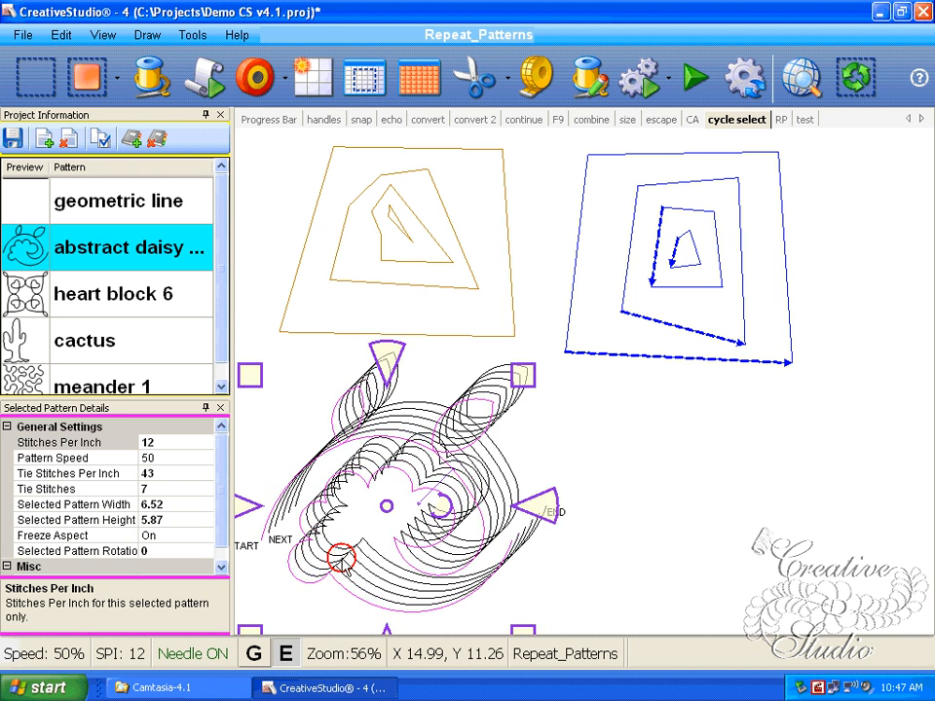
pyautogui.click(343, 565)
pyautogui.click(343, 569)
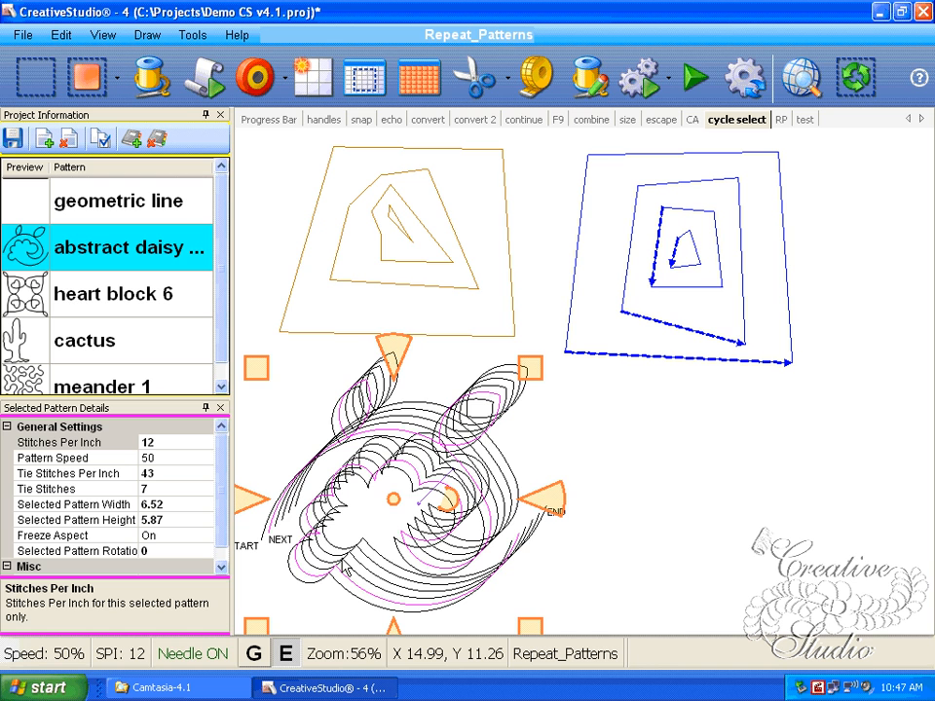
pyautogui.click(343, 569)
pyautogui.click(343, 569)
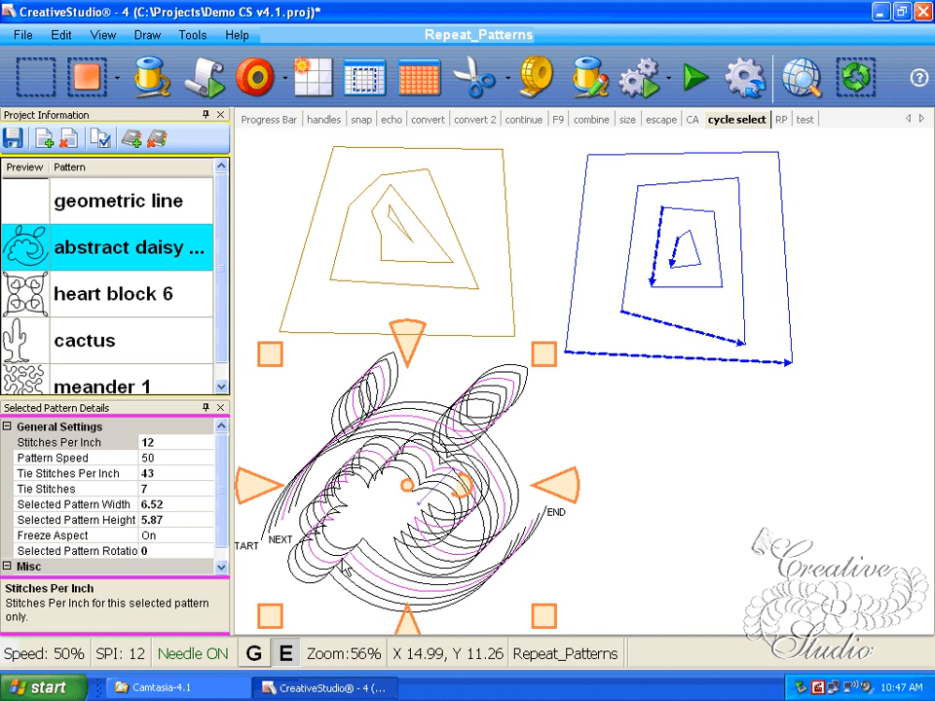
pyautogui.click(343, 568)
pyautogui.click(343, 568)
pyautogui.click(343, 568)
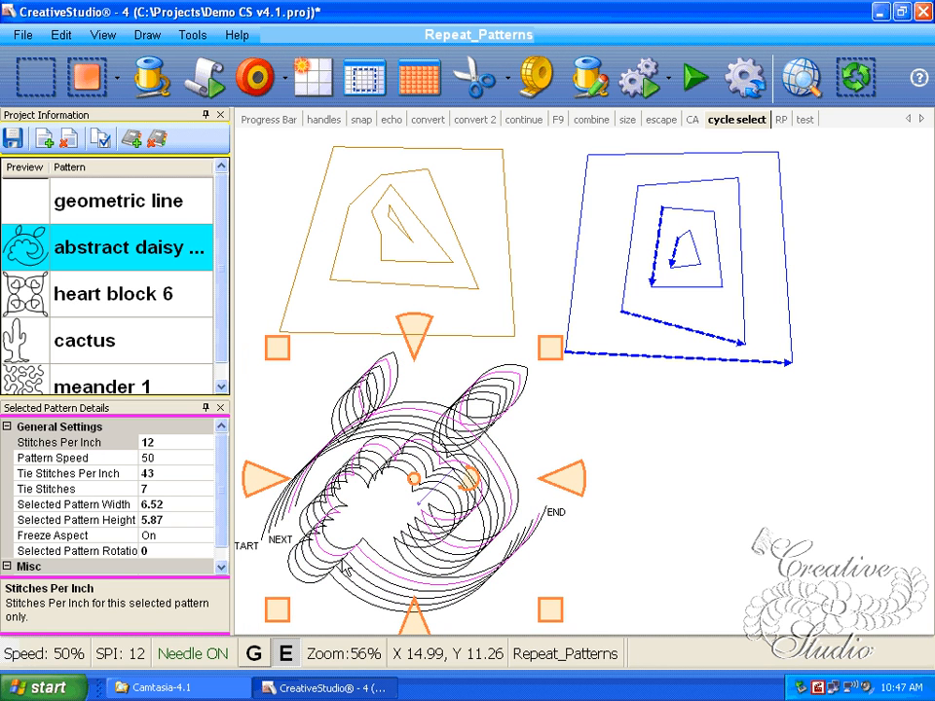
pyautogui.click(343, 569)
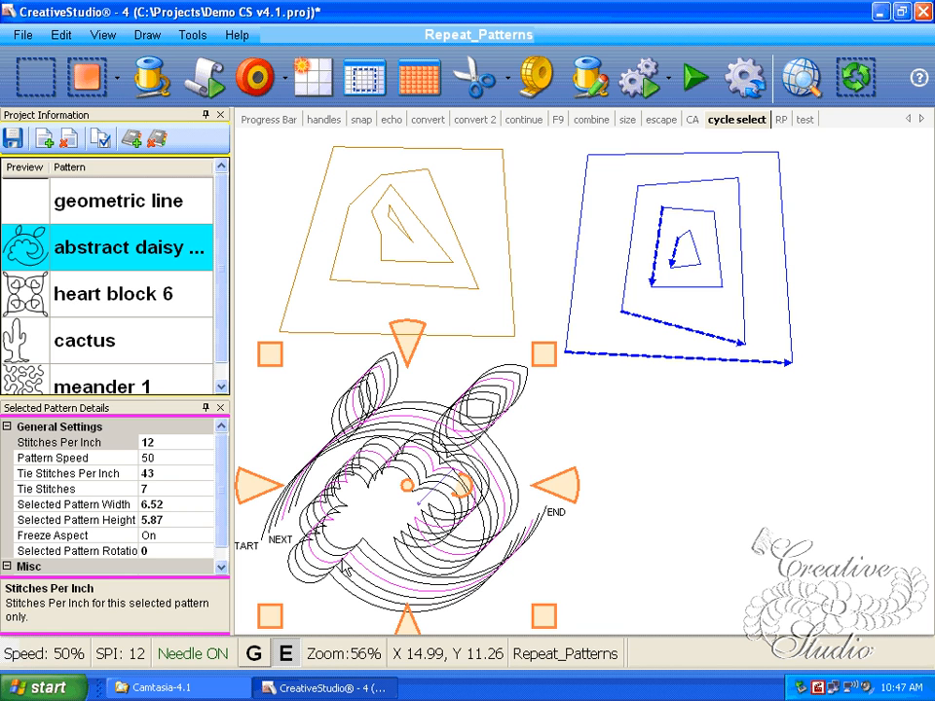
pyautogui.click(343, 569)
pyautogui.click(343, 569)
pyautogui.click(343, 569)
pyautogui.click(343, 568)
pyautogui.click(343, 569)
pyautogui.click(343, 568)
pyautogui.click(343, 569)
pyautogui.click(343, 569)
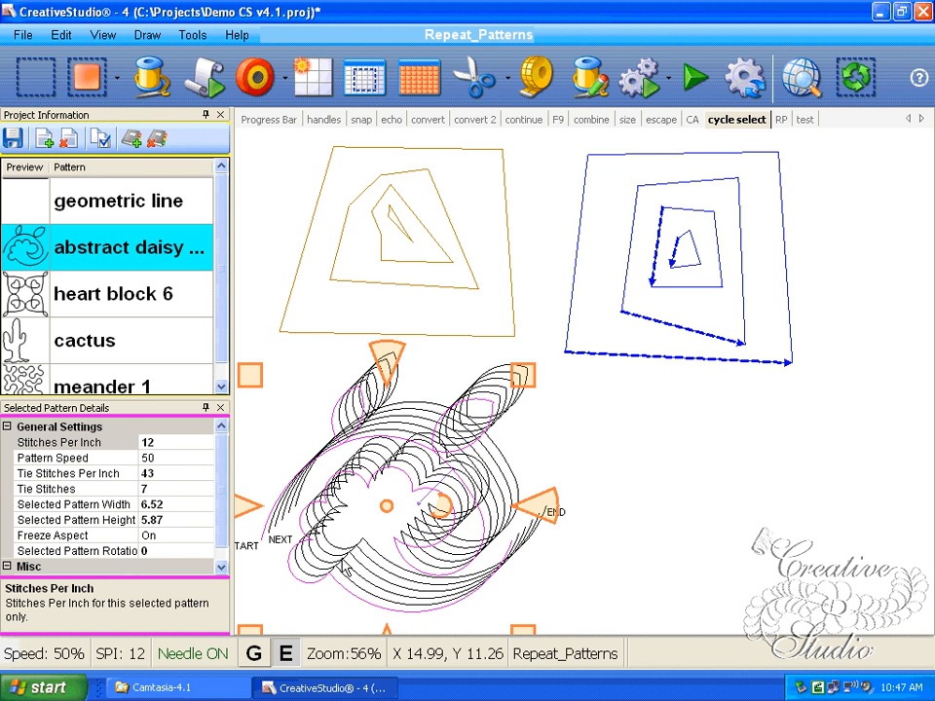
pyautogui.click(343, 569)
pyautogui.click(343, 568)
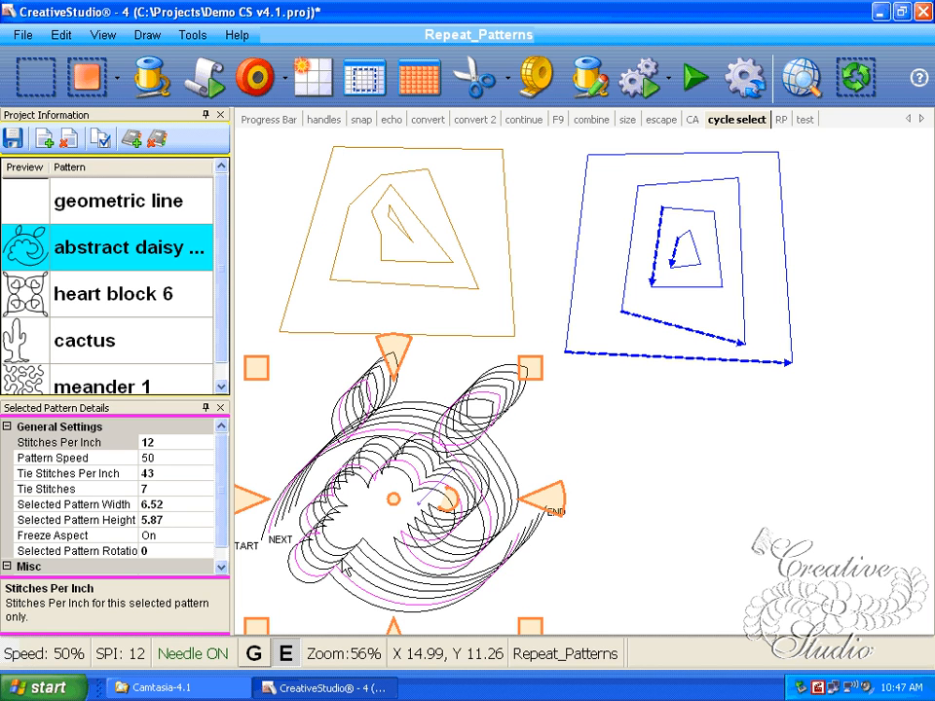
# Step: Cycle the selection through the nested blue boundary shapes and stop with the innermost shape selected
pyautogui.click(682, 261)
pyautogui.click(692, 267)
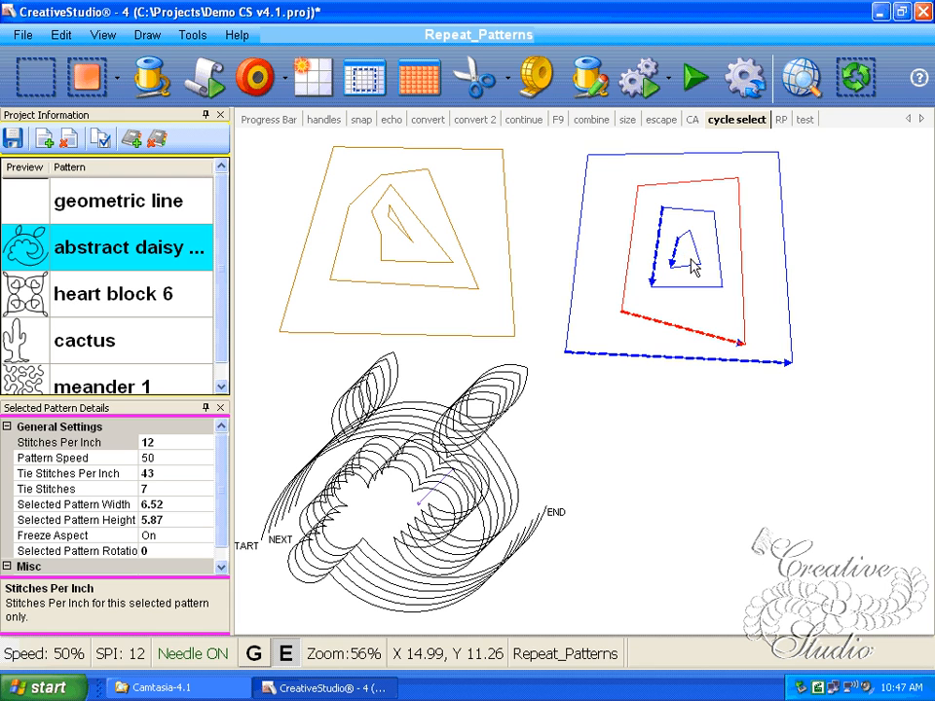
pyautogui.click(691, 267)
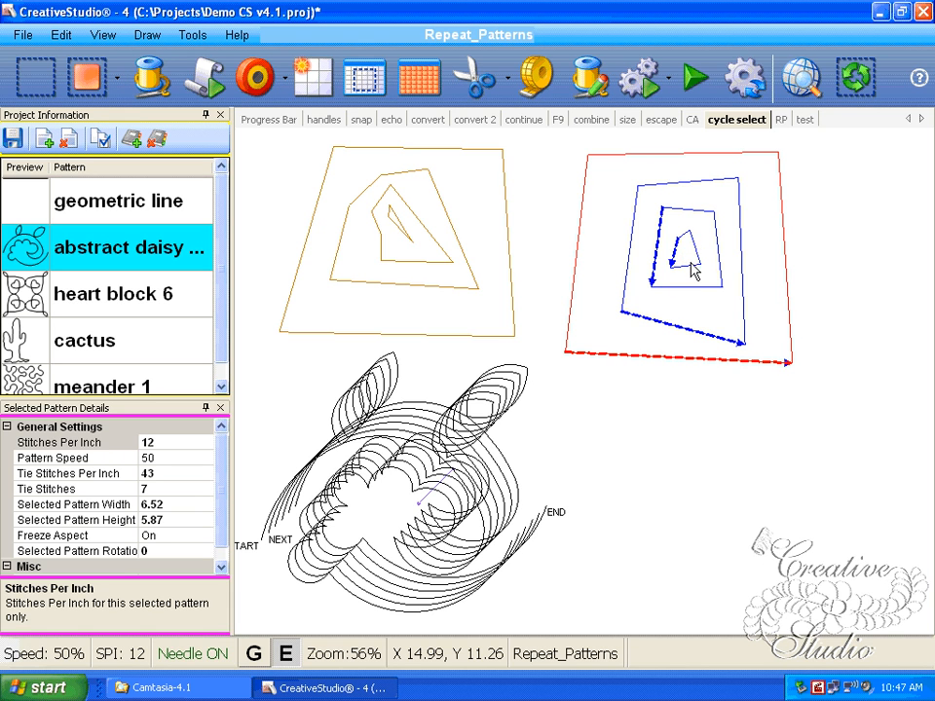
pyautogui.click(687, 259)
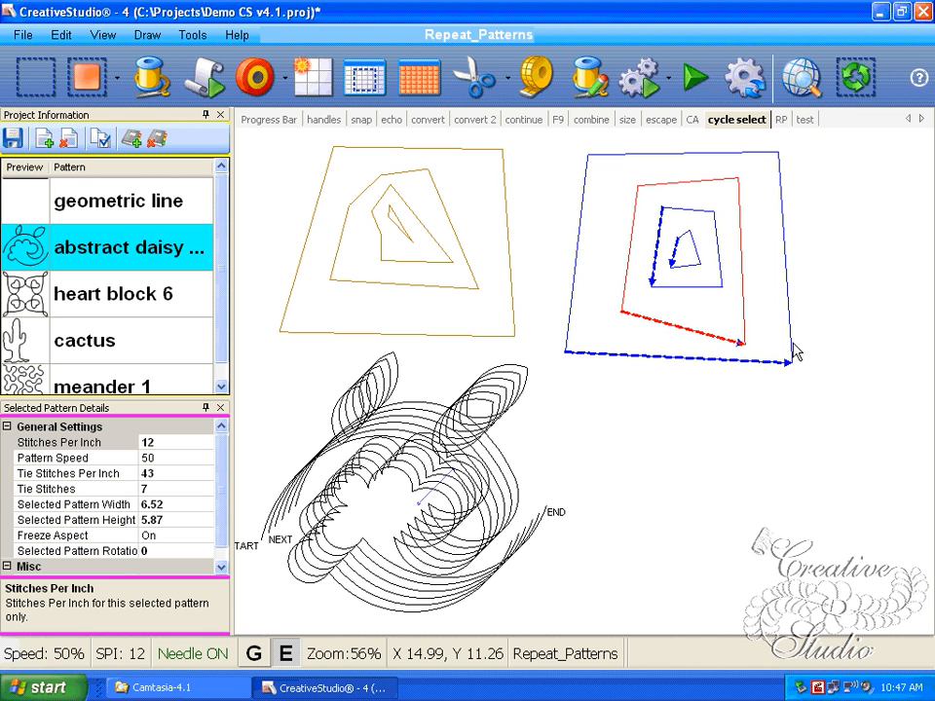
pyautogui.click(685, 259)
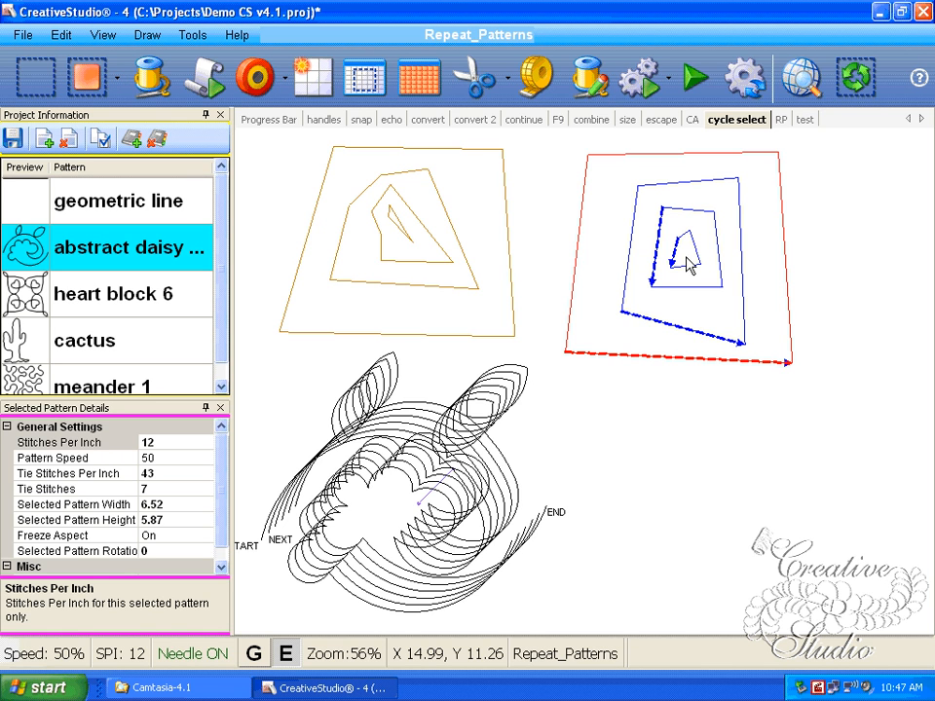
pyautogui.click(687, 258)
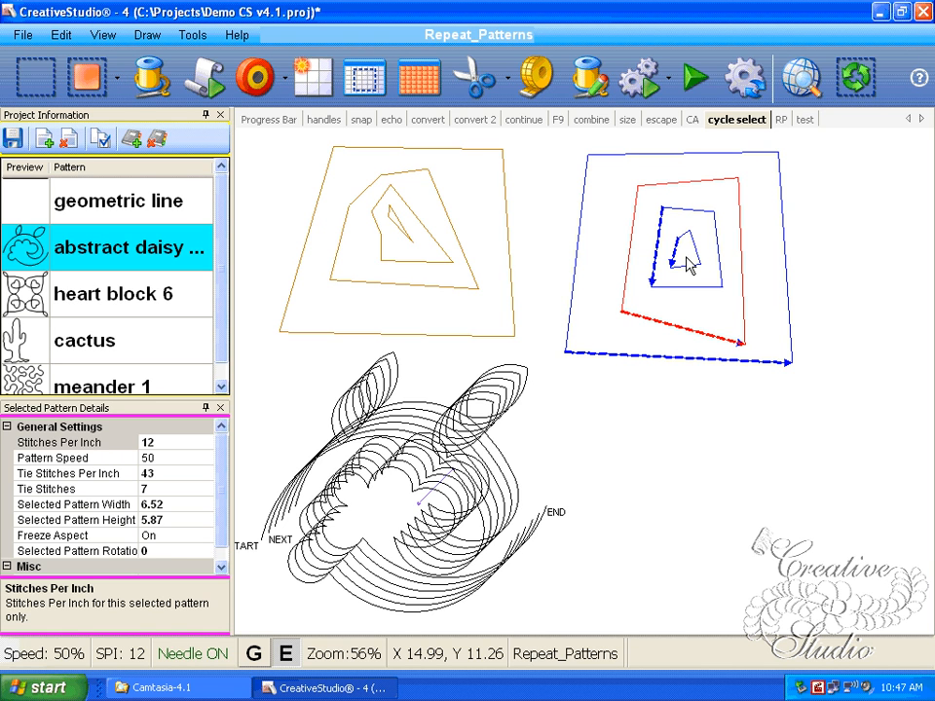
pyautogui.click(688, 261)
pyautogui.click(687, 259)
pyautogui.click(688, 261)
pyautogui.click(687, 259)
pyautogui.click(687, 261)
pyautogui.click(688, 261)
pyautogui.click(688, 261)
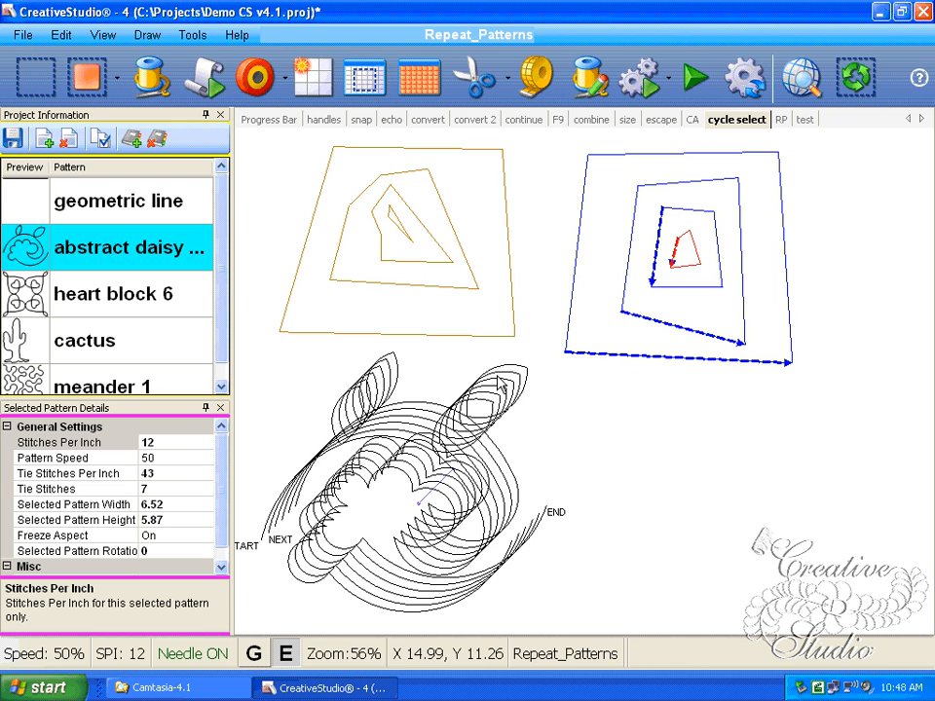
# Step: Cycle the selection through the nested tan shapes, as well as onto and off the single abstract daisy pattern
pyautogui.click(395, 223)
pyautogui.click(395, 223)
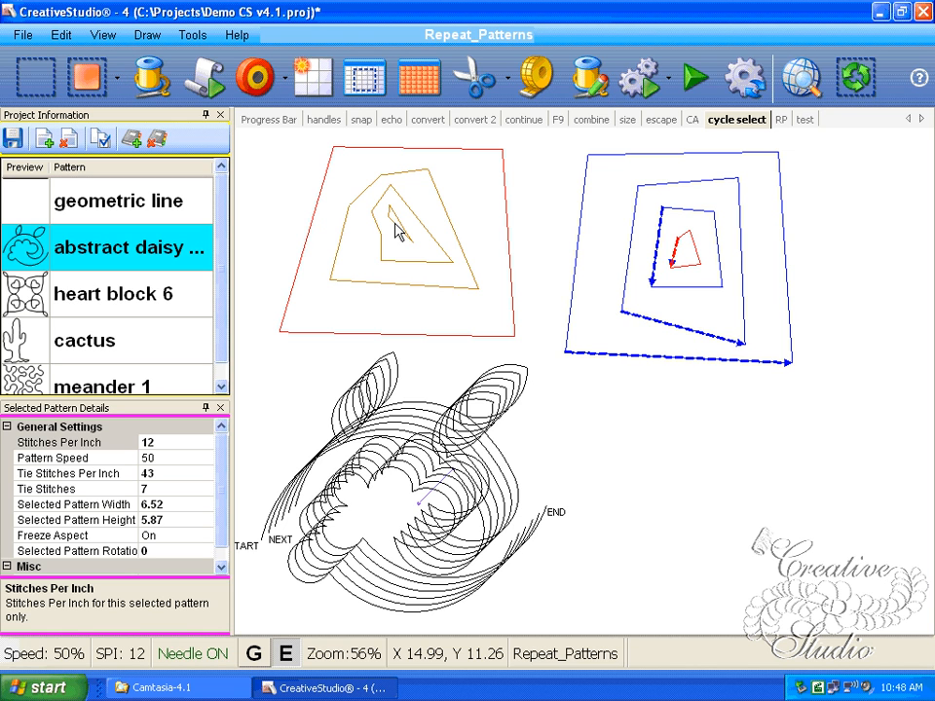
pyautogui.scroll(-3, 394, 224)
pyautogui.scroll(1, 395, 224)
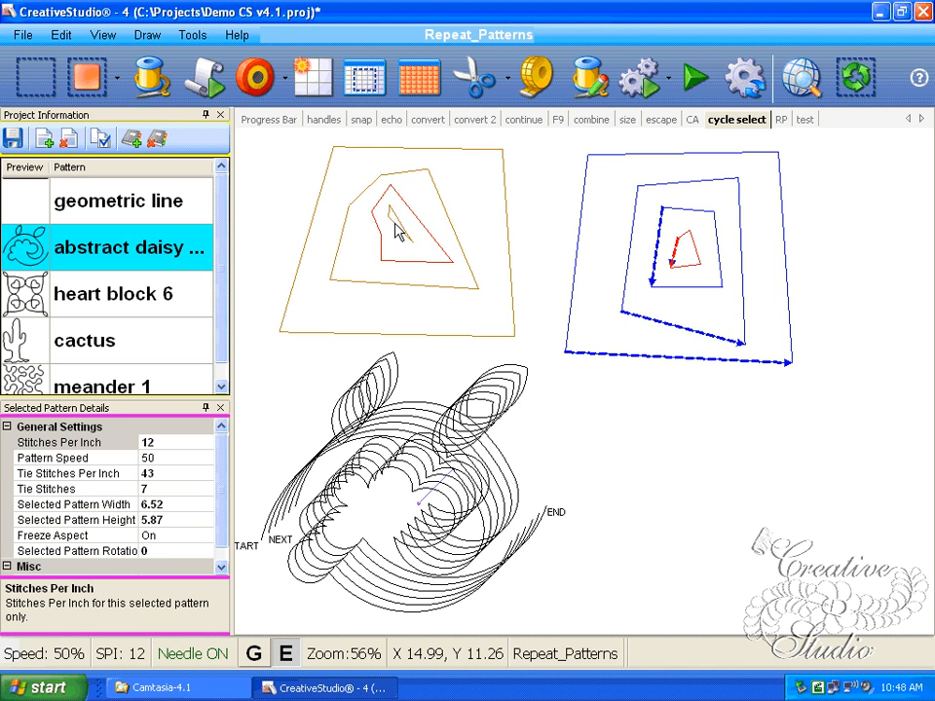
pyautogui.scroll(1, 395, 230)
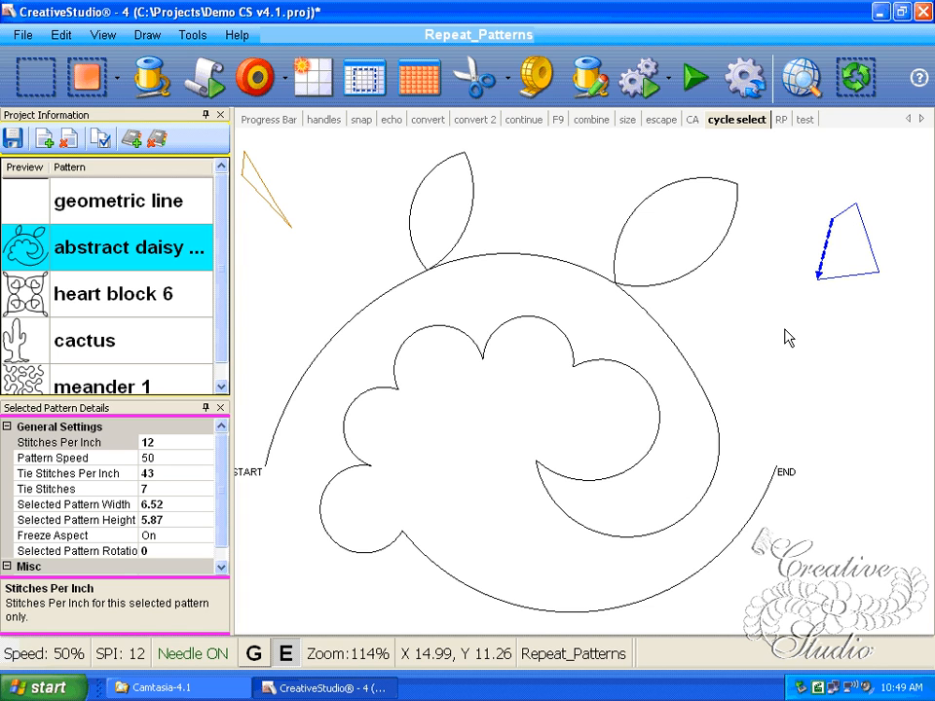
pyautogui.press('Tab')
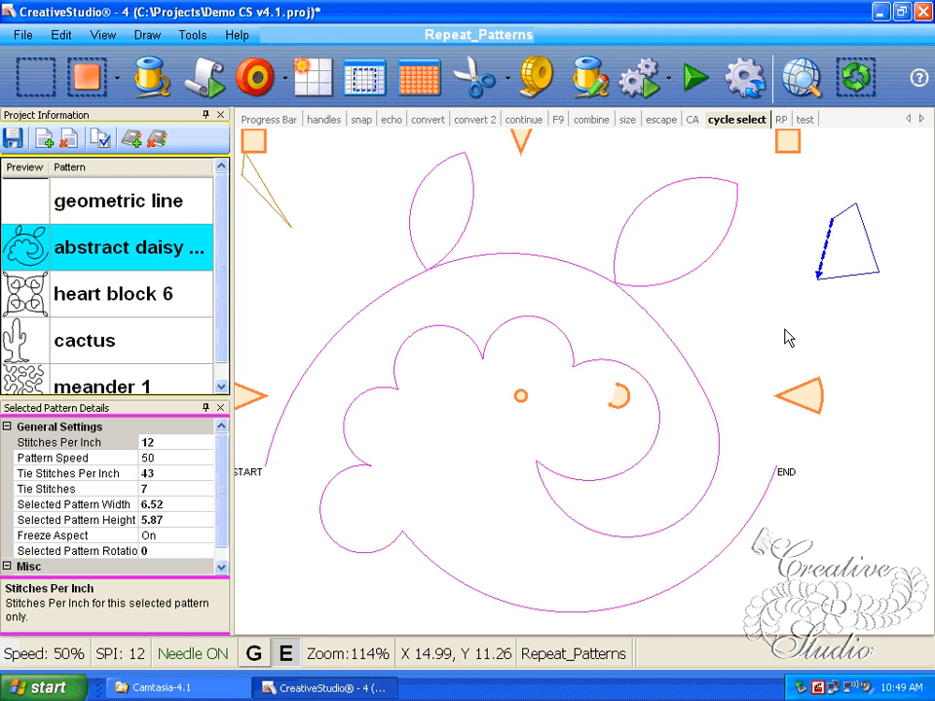
pyautogui.press('Tab')
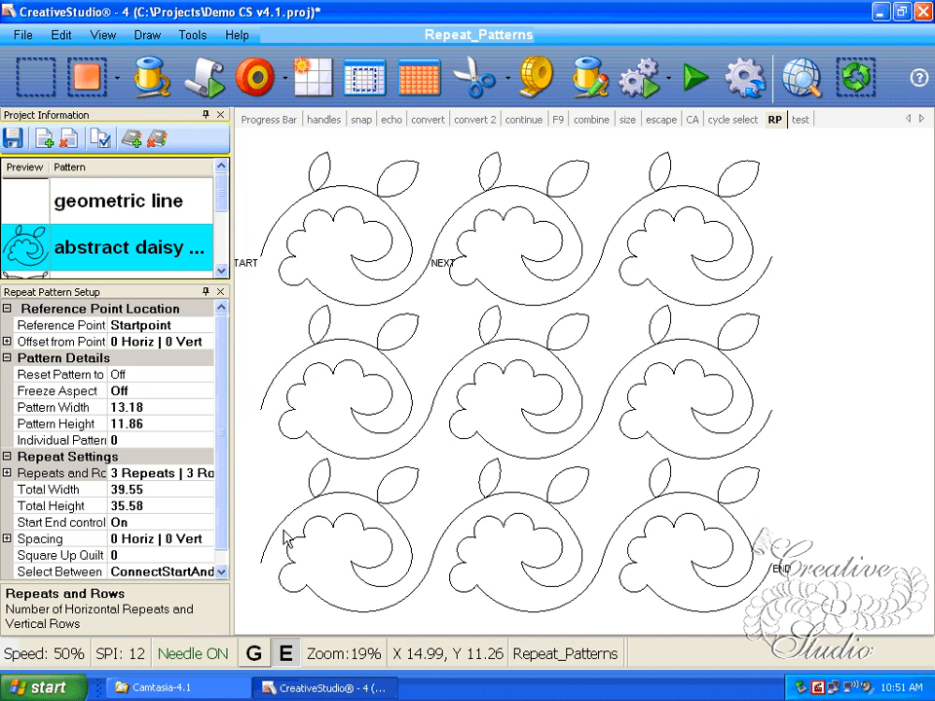
# Step: Flip the repeated daisies vertically by setting the pattern height to -11.86 in the repeat pattern setup
pyautogui.click(69, 474)
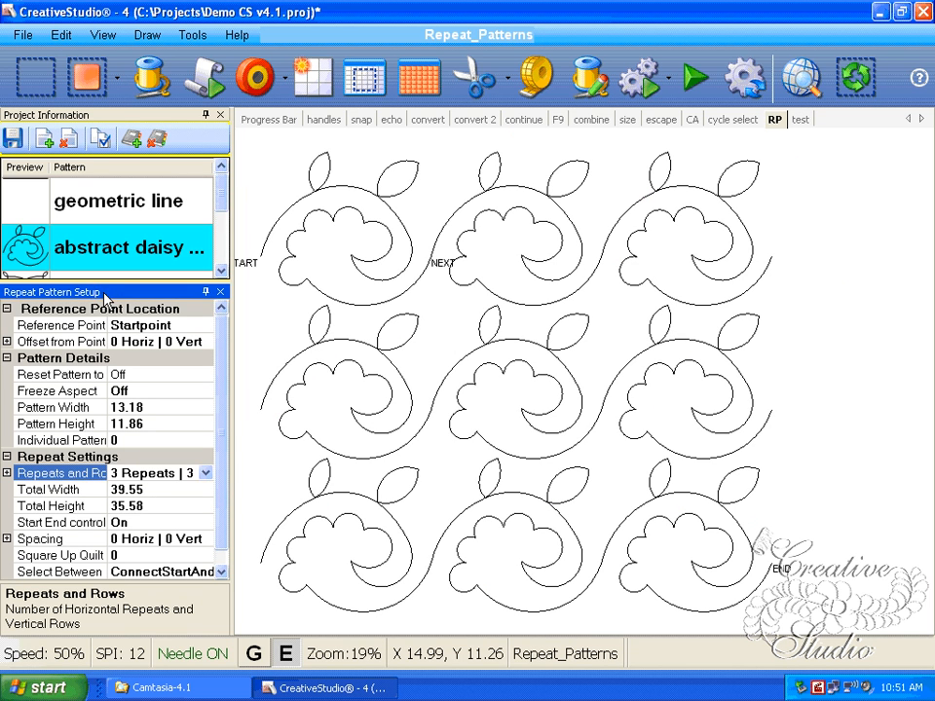
pyautogui.click(135, 406)
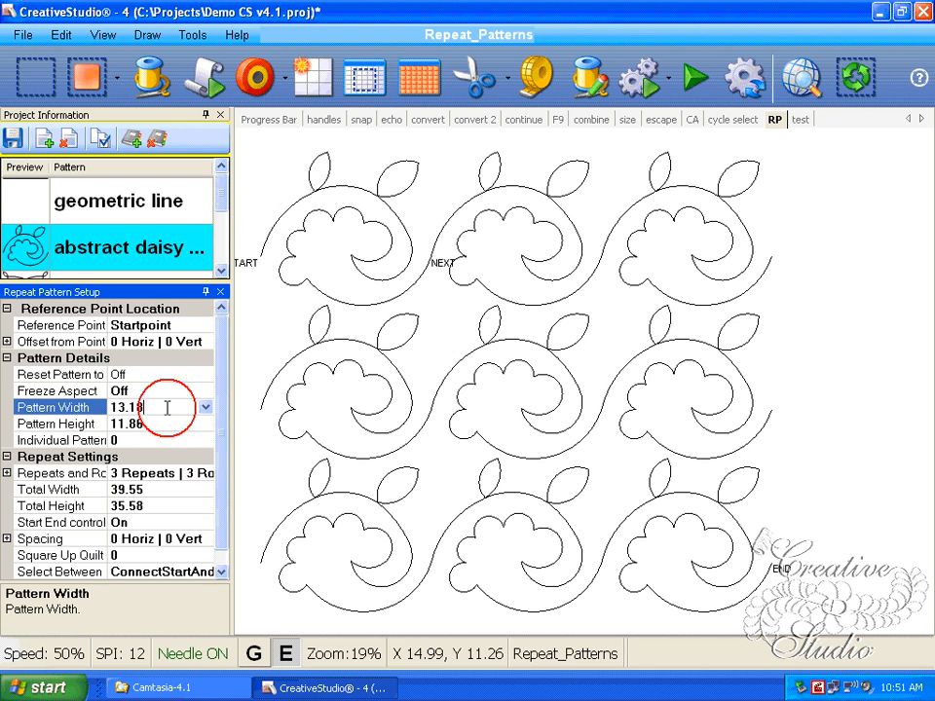
pyautogui.click(113, 424)
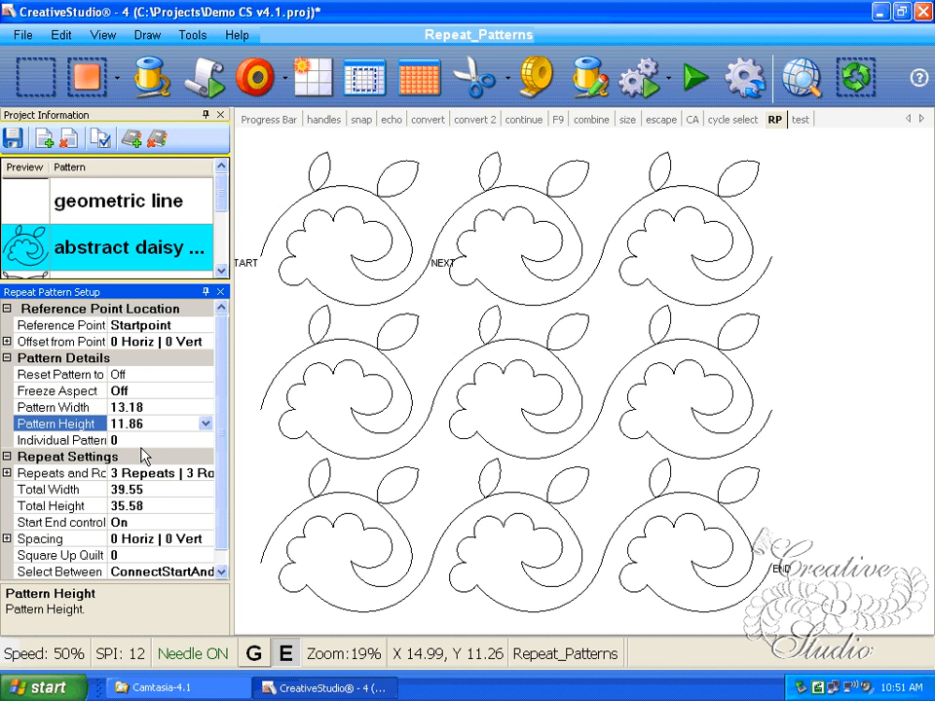
pyautogui.write('-')
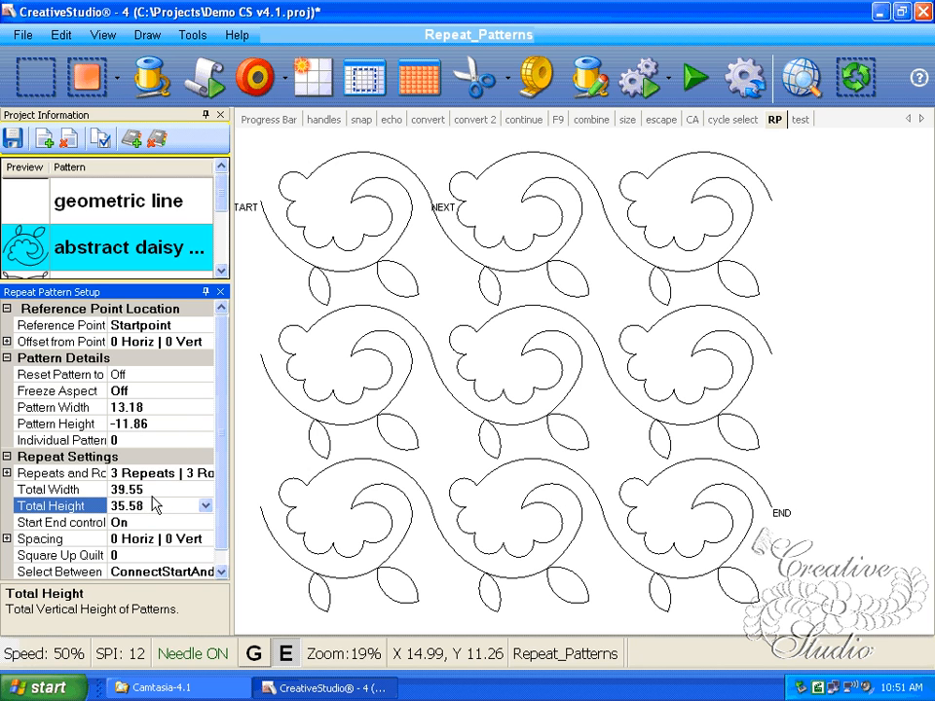
pyautogui.click(171, 488)
pyautogui.click(178, 474)
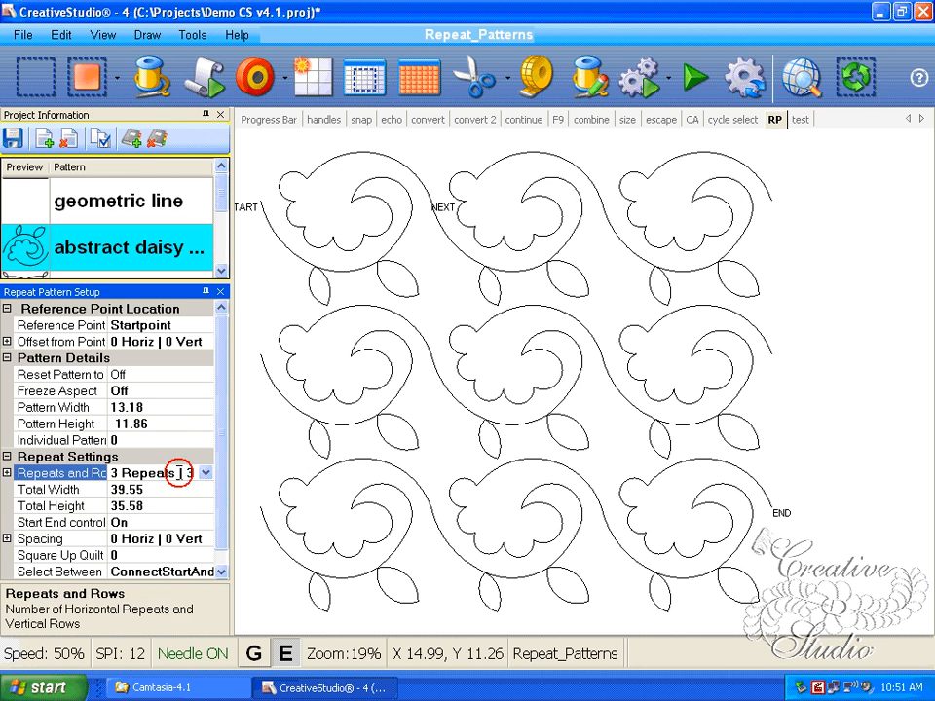
pyautogui.click(163, 426)
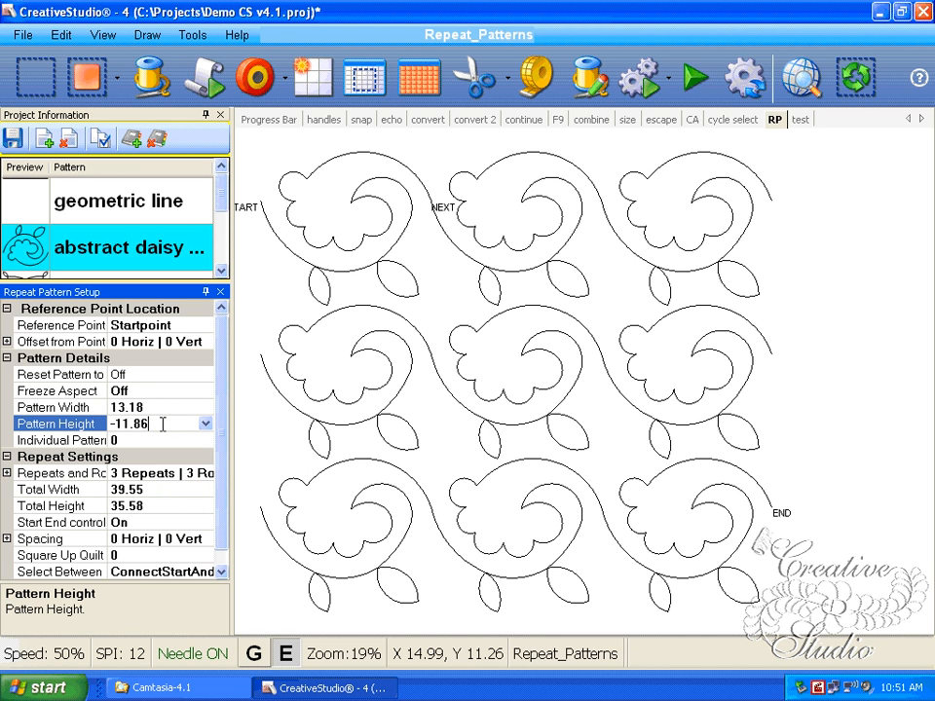
# Step: Set the repeat layout to 4 rows and accept the automatic change of the pattern height back to positive
pyautogui.click(208, 477)
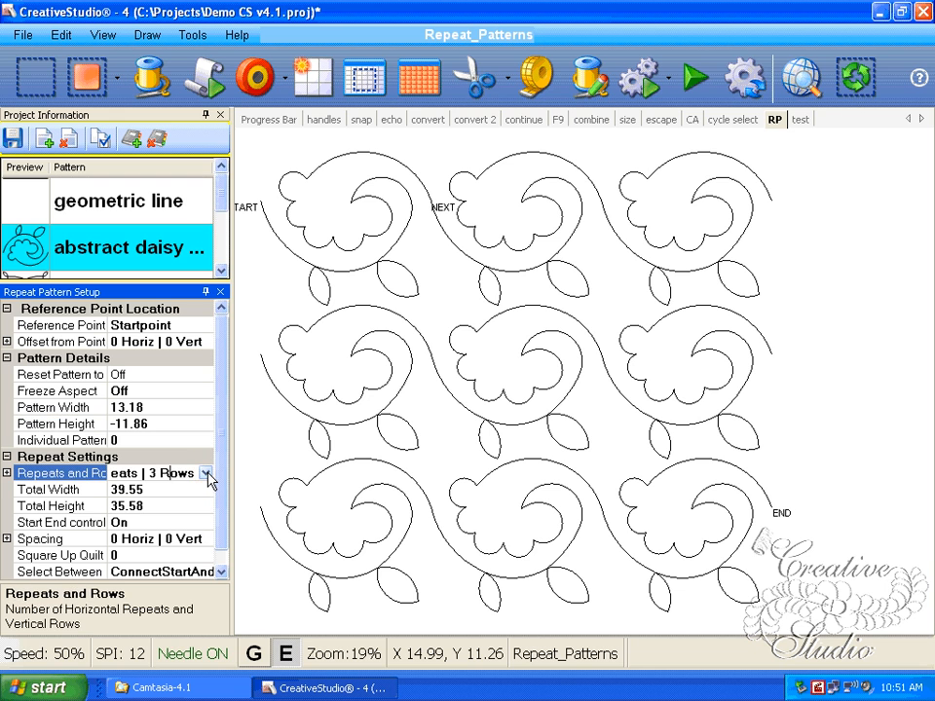
pyautogui.click(206, 475)
pyautogui.click(241, 553)
pyautogui.click(150, 617)
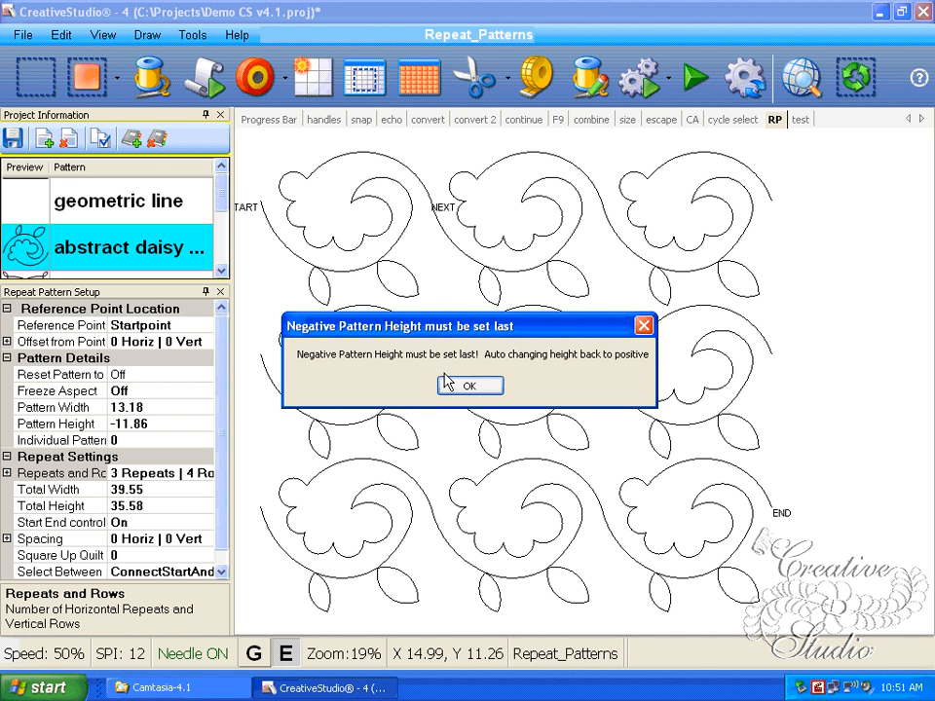
pyautogui.moveTo(474, 331); pyautogui.dragTo(426, 354)
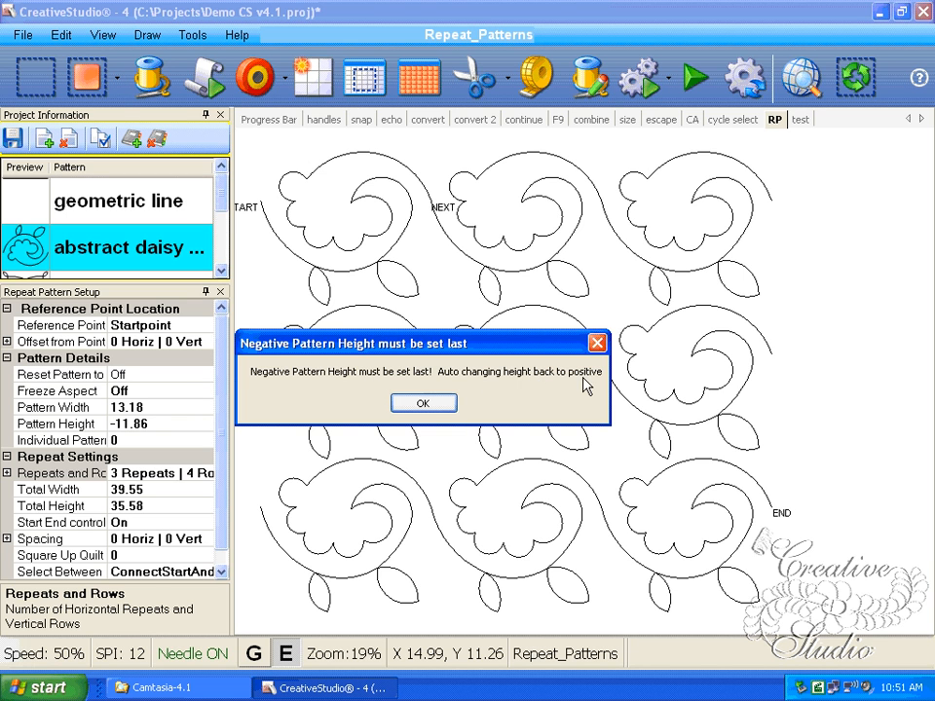
pyautogui.click(436, 404)
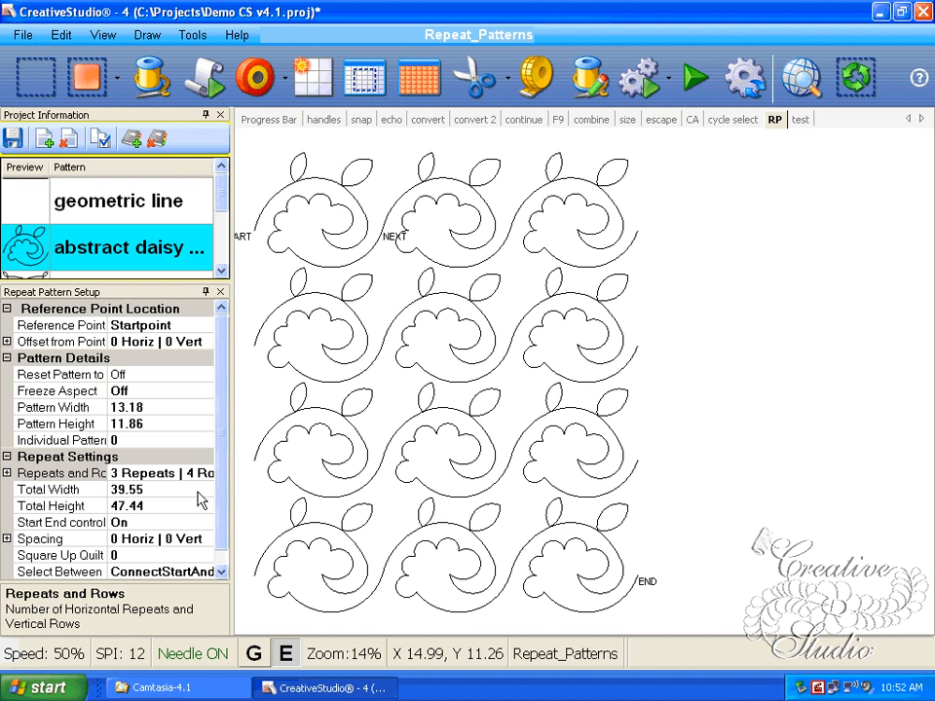
# Step: Set the vertical spacing between the daisy rows to -0.3
pyautogui.click(195, 539)
pyautogui.click(206, 539)
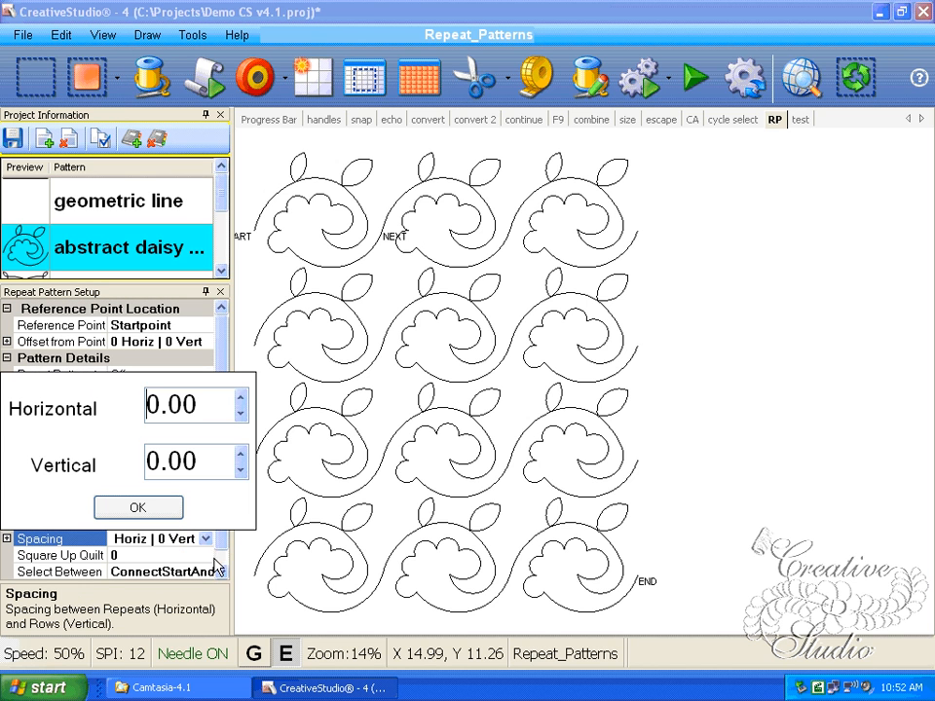
pyautogui.click(240, 473)
pyautogui.click(239, 473)
pyautogui.click(240, 473)
pyautogui.click(172, 508)
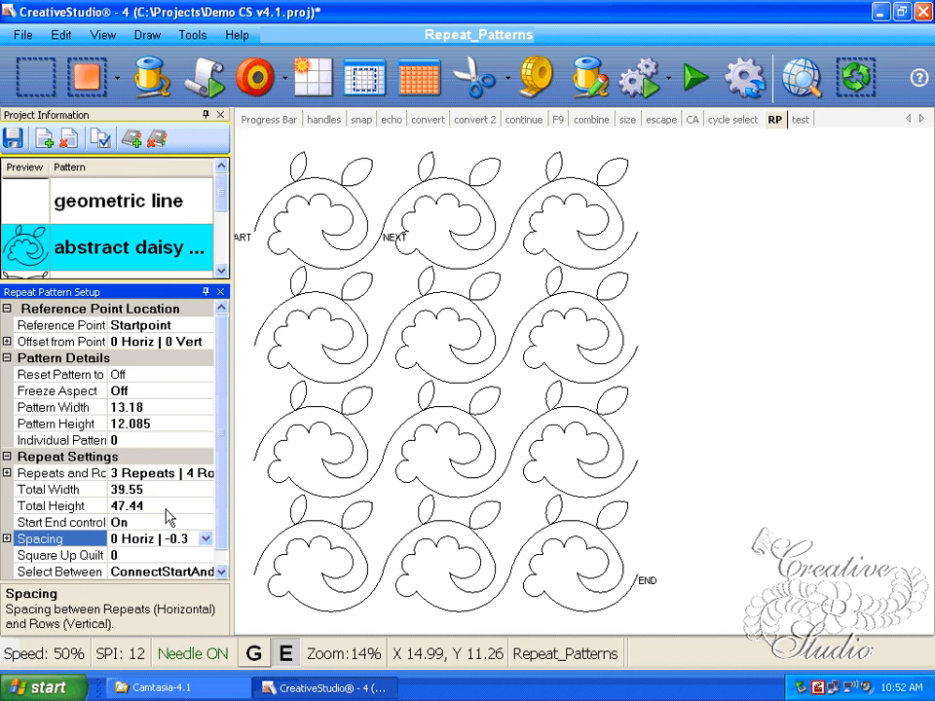
# Step: Flip the repeated daisies vertically by setting the pattern height to -12.085
pyautogui.click(152, 424)
pyautogui.click(111, 423)
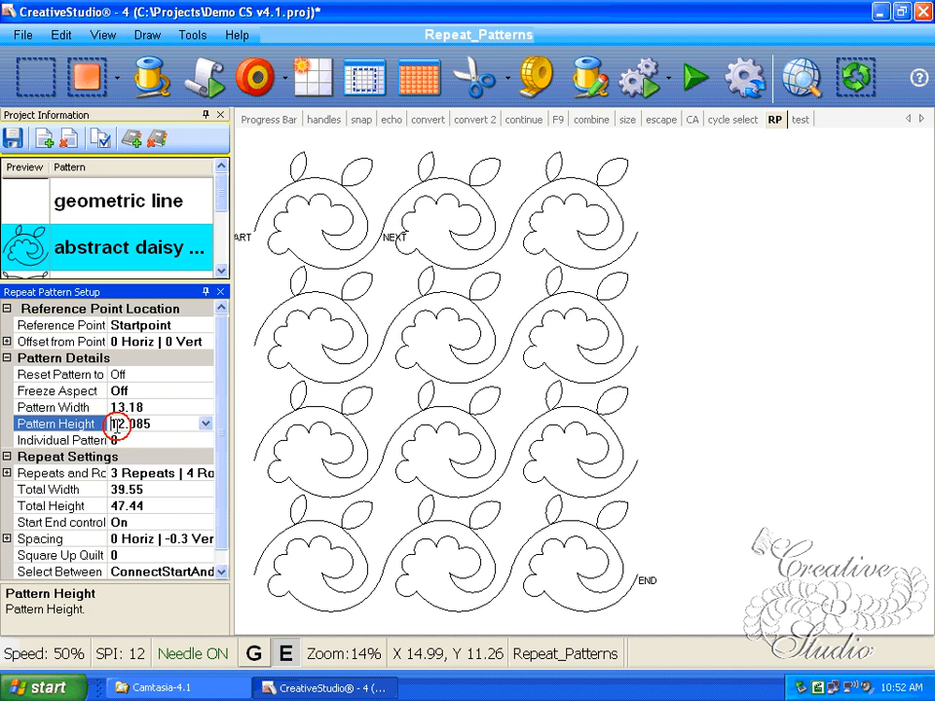
pyautogui.write('-')
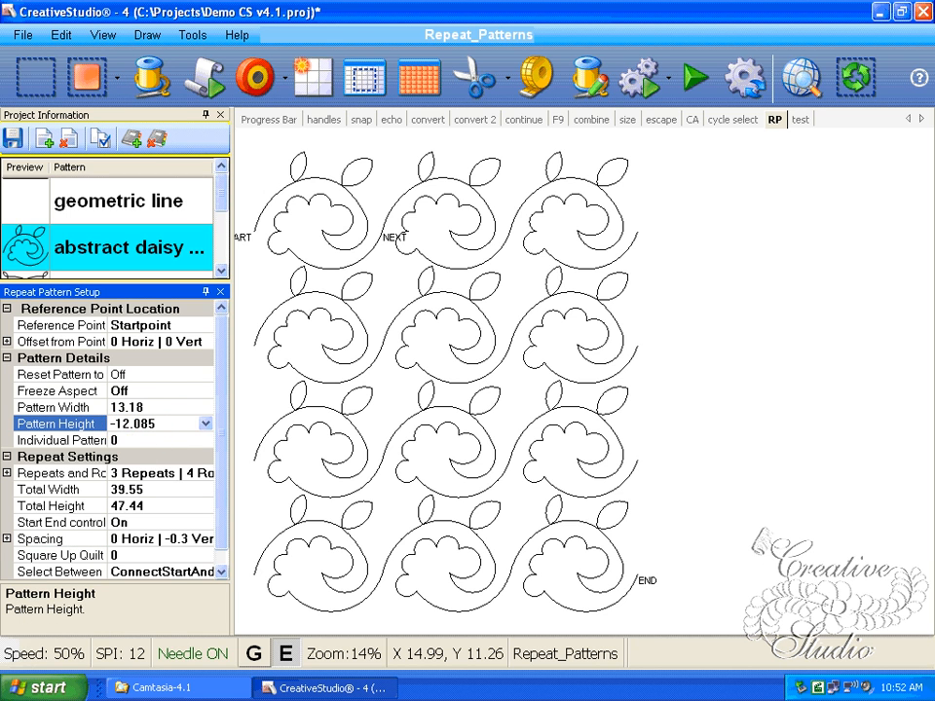
pyautogui.click(126, 440)
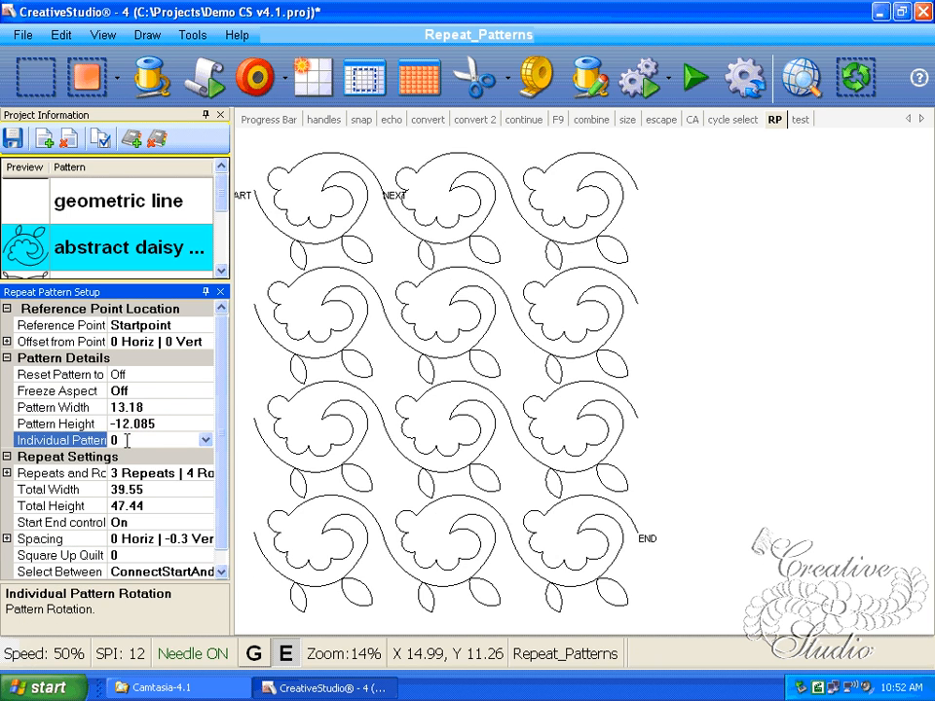